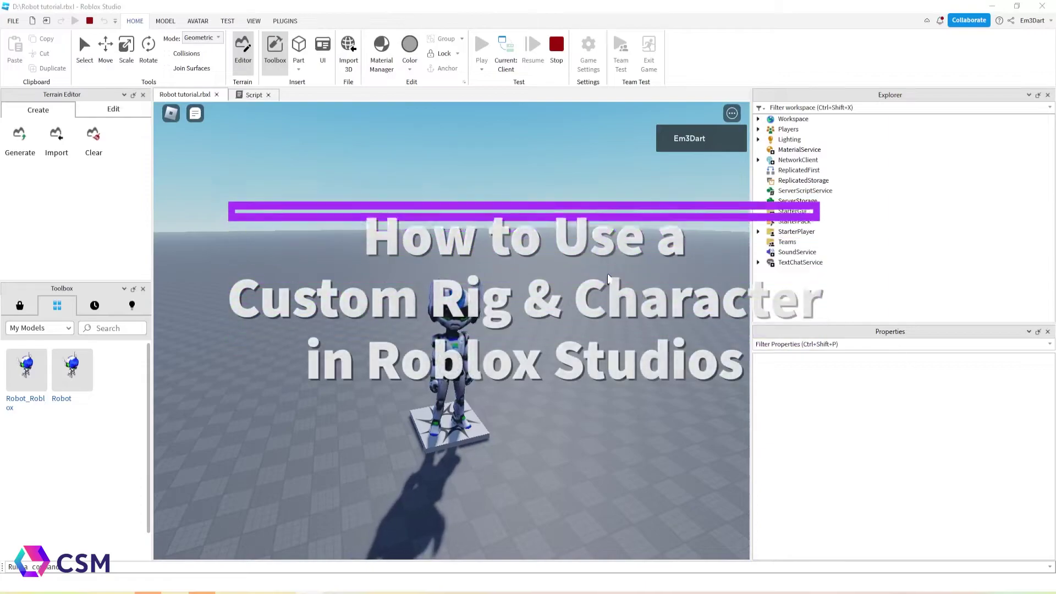
# Run the robot character around the spawn pad in several directions to examine its custom running and idle animations in the play test
pyautogui.press('w')
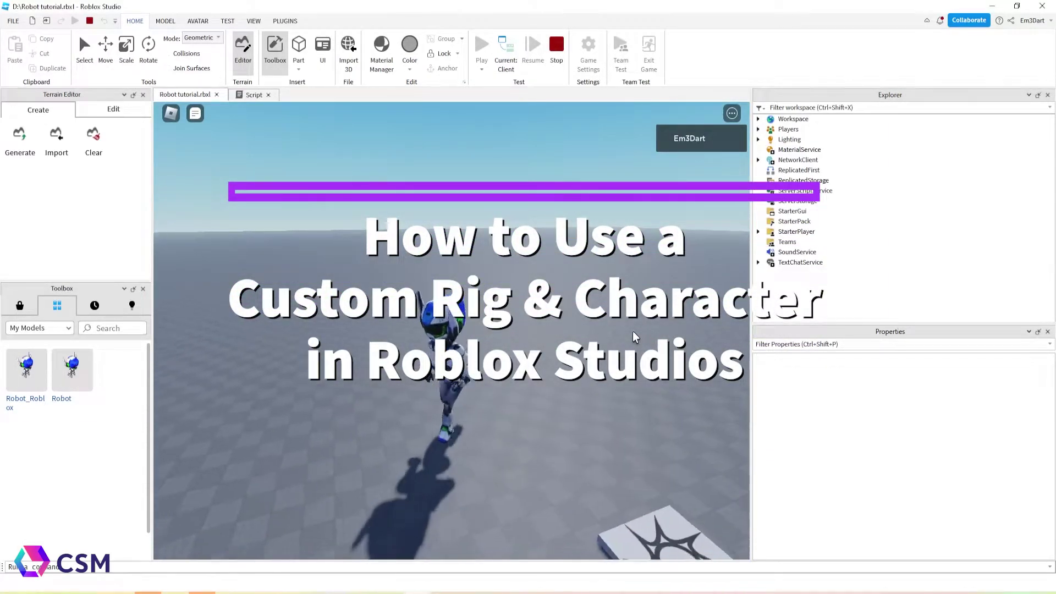
pyautogui.press('d')
pyautogui.press('w')
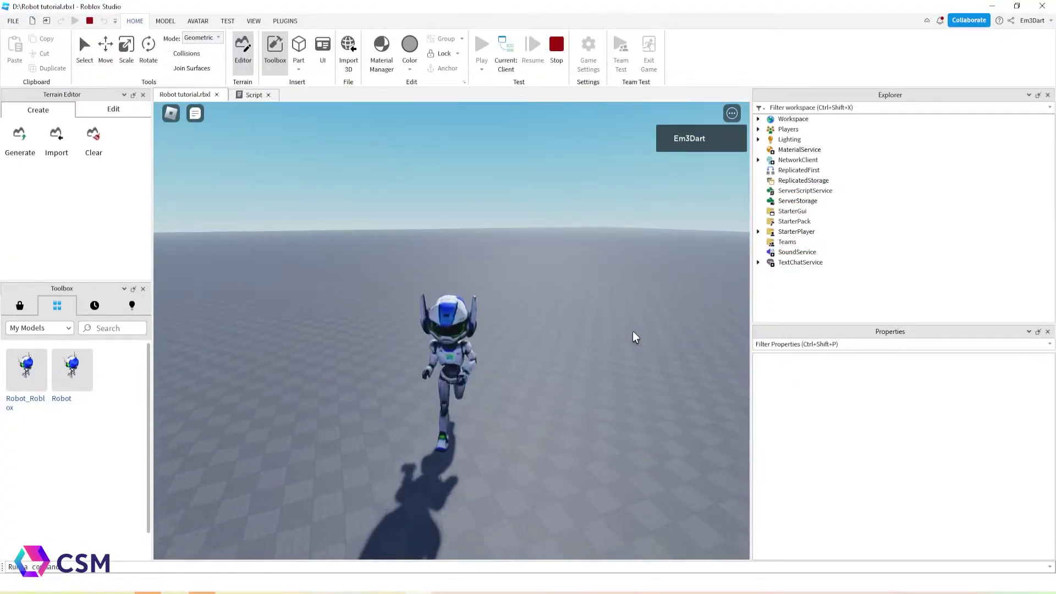
pyautogui.press('w')
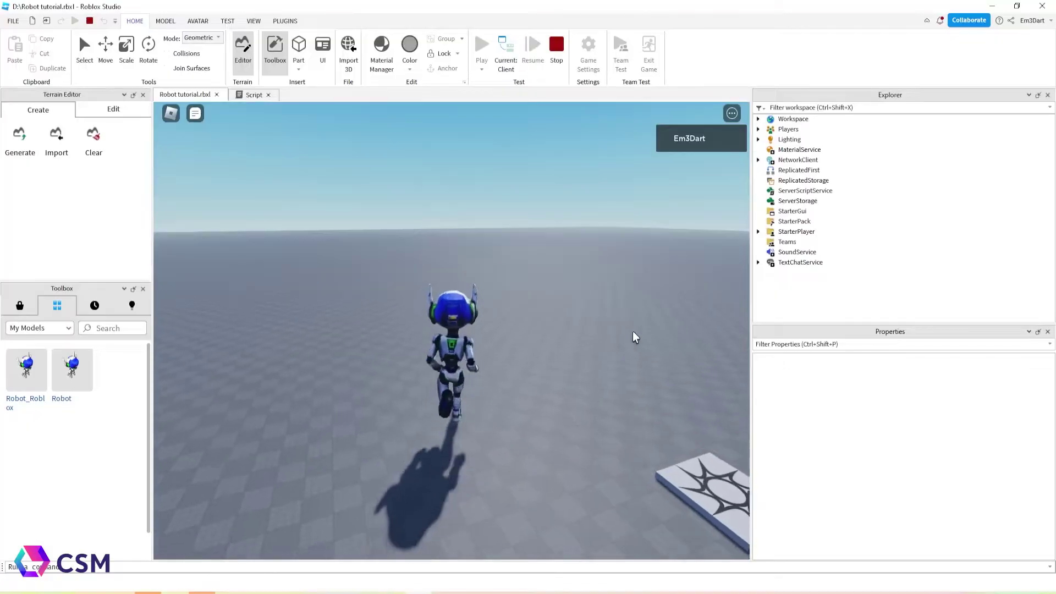
pyautogui.press('d')
pyautogui.press('s')
pyautogui.press('a')
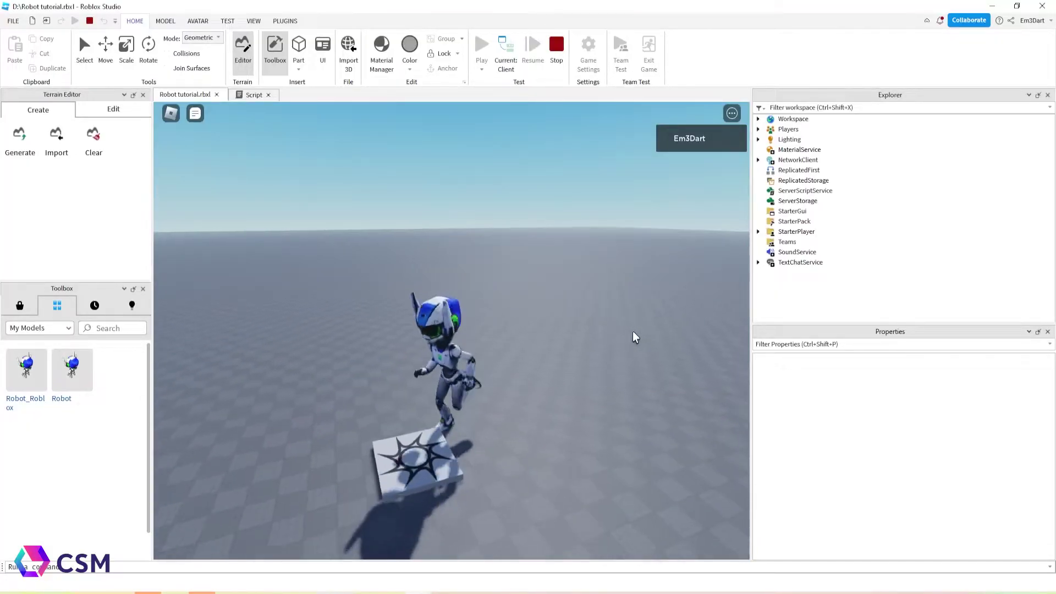
pyautogui.press('a')
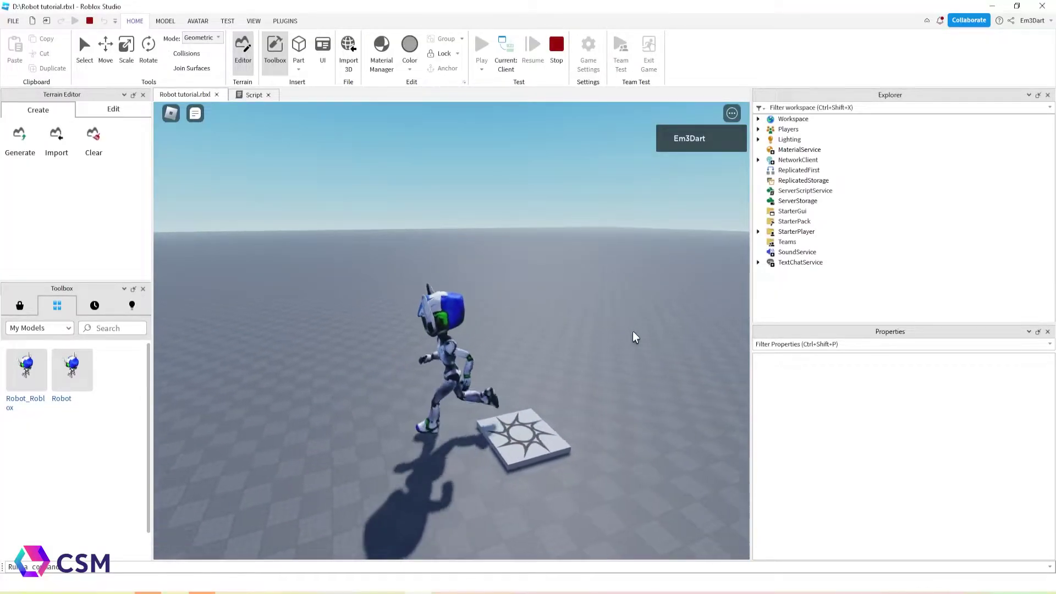
pyautogui.press('s')
pyautogui.press('d')
pyautogui.press('a')
pyautogui.press('d')
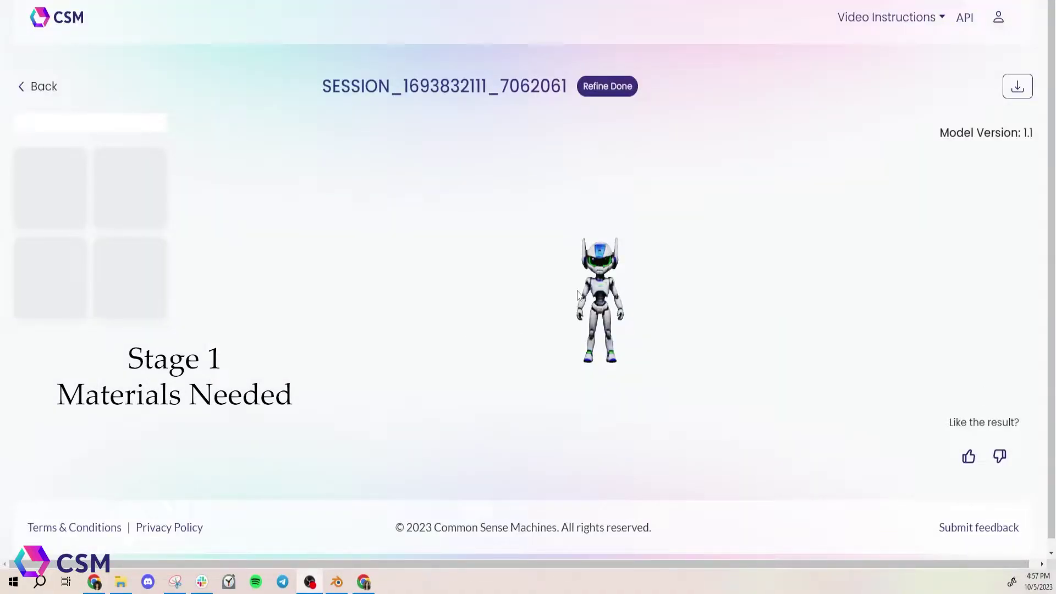
# Inspect the robot model on the CSM session page and download its refined mesh in OBJ format
pyautogui.scroll(5, 577, 291)
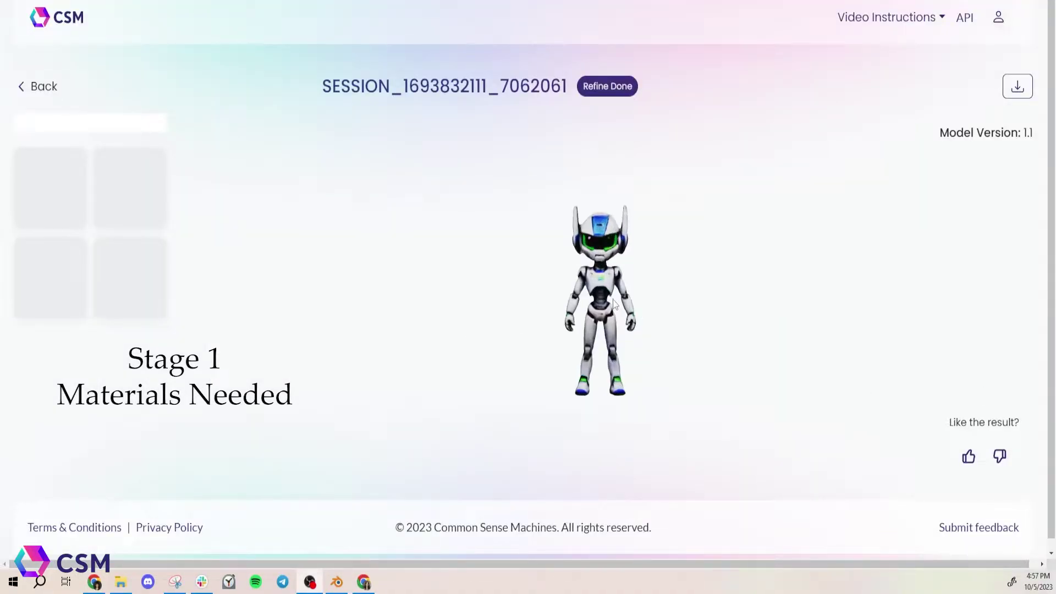
pyautogui.moveTo(660, 315); pyautogui.dragTo(558, 344)
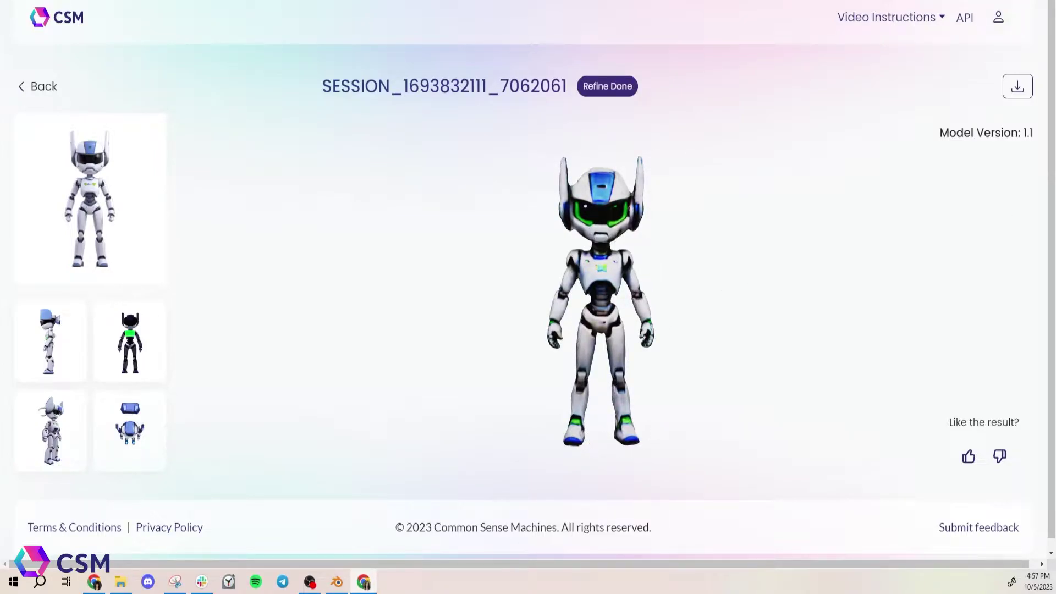
pyautogui.click(1019, 88)
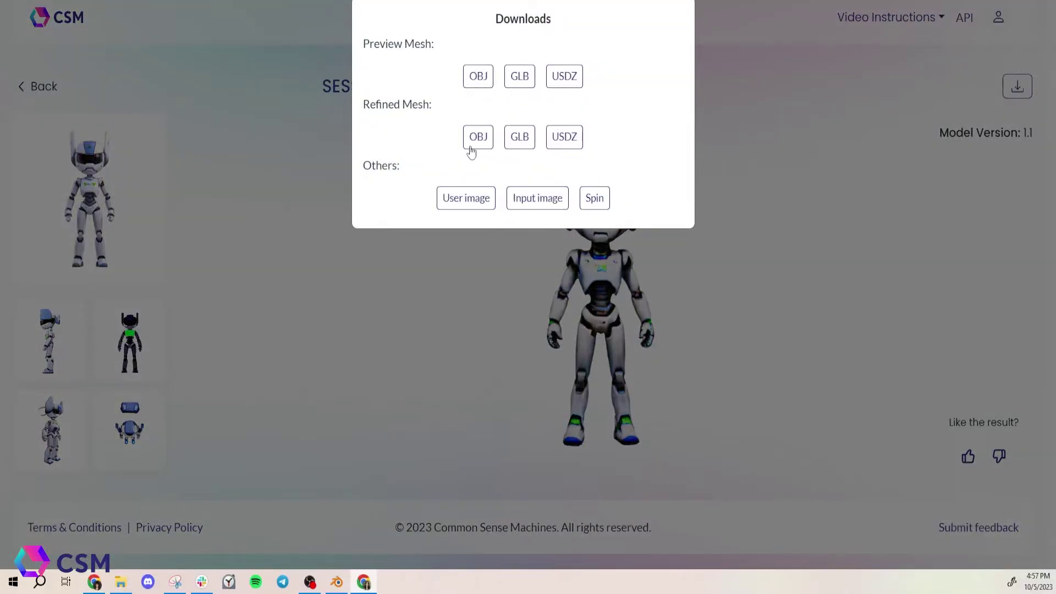
pyautogui.click(479, 137)
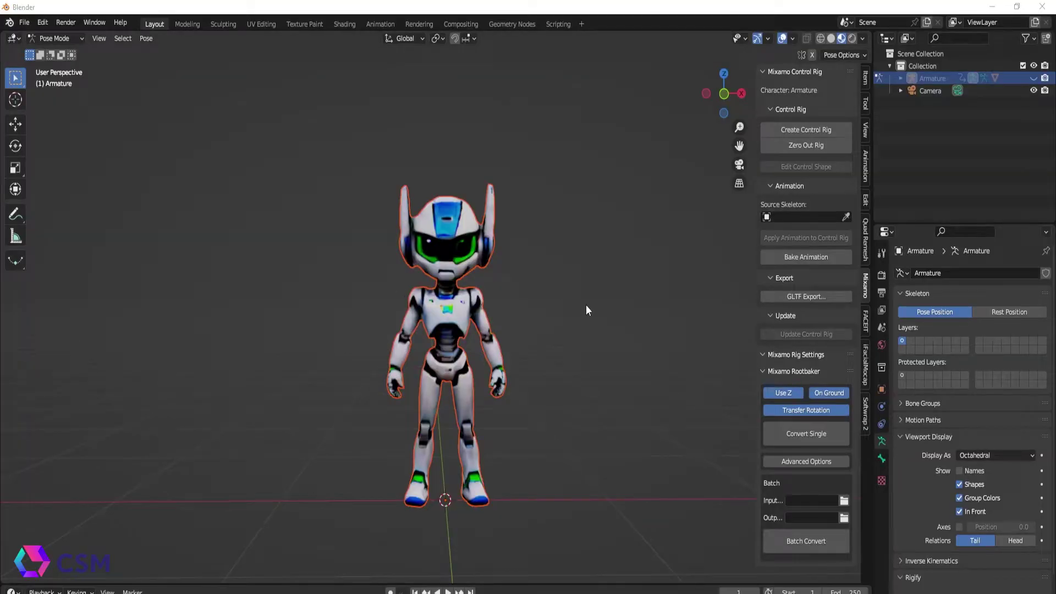
pyautogui.scroll(-1, 586, 311)
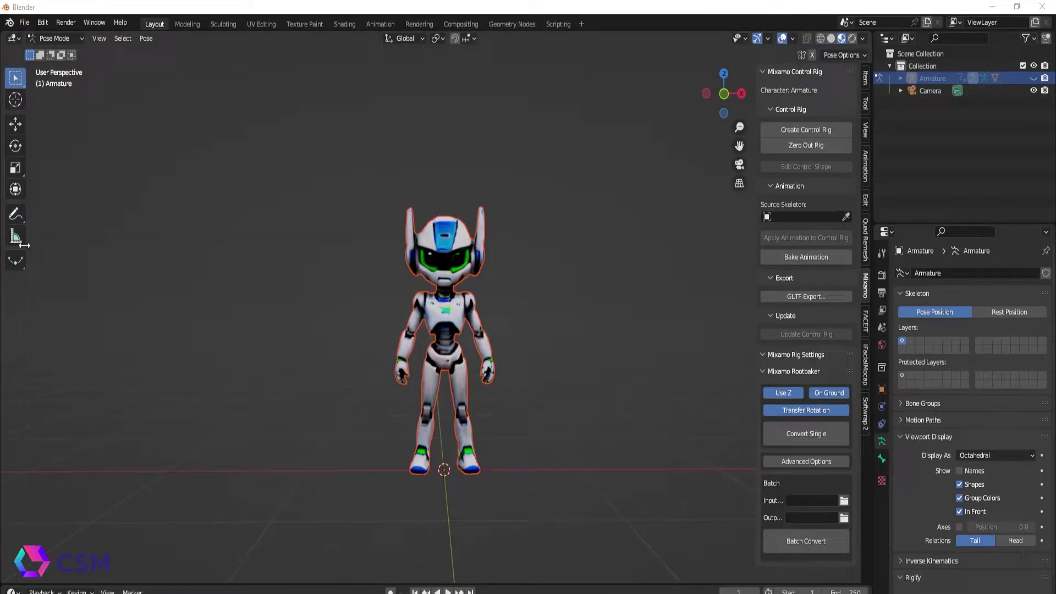
# In Blender, switch the robot's armature from Pose Mode to Object Mode
pyautogui.click(15, 189)
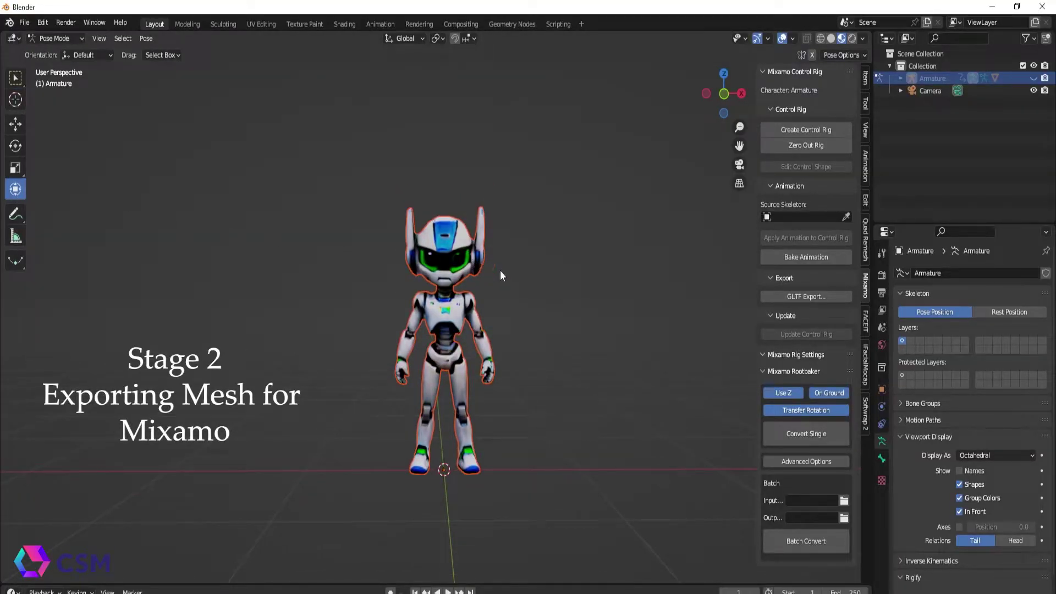
pyautogui.moveTo(500, 269); pyautogui.dragTo(504, 293, button='middle')
pyautogui.scroll(-4, 559, 283)
pyautogui.scroll(5, 504, 293)
pyautogui.hotkey('ctrl', 'Tab')
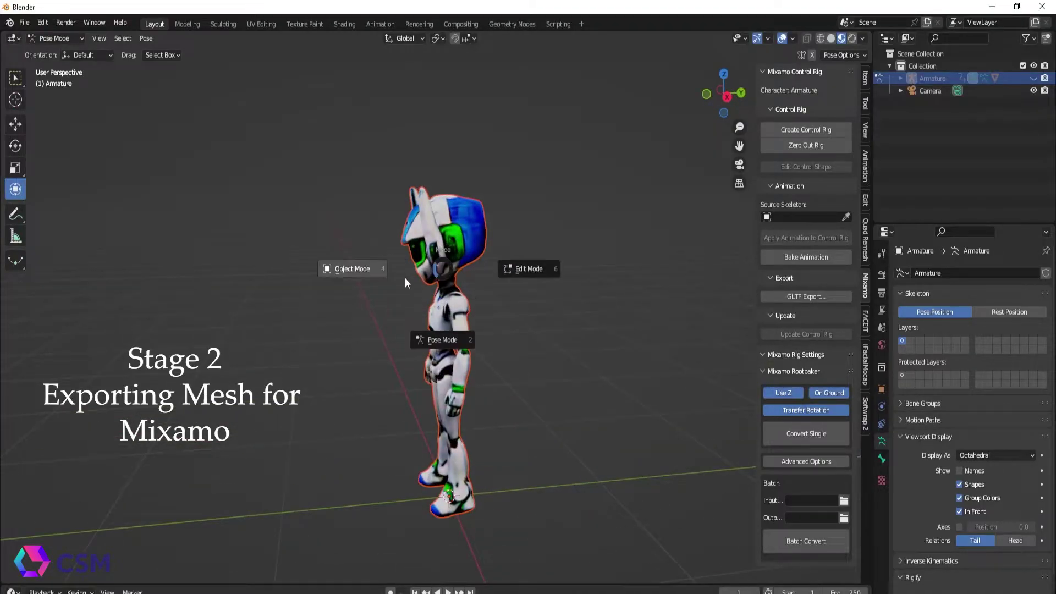
pyautogui.click(405, 277)
pyautogui.moveTo(274, 312); pyautogui.dragTo(368, 297, button='middle')
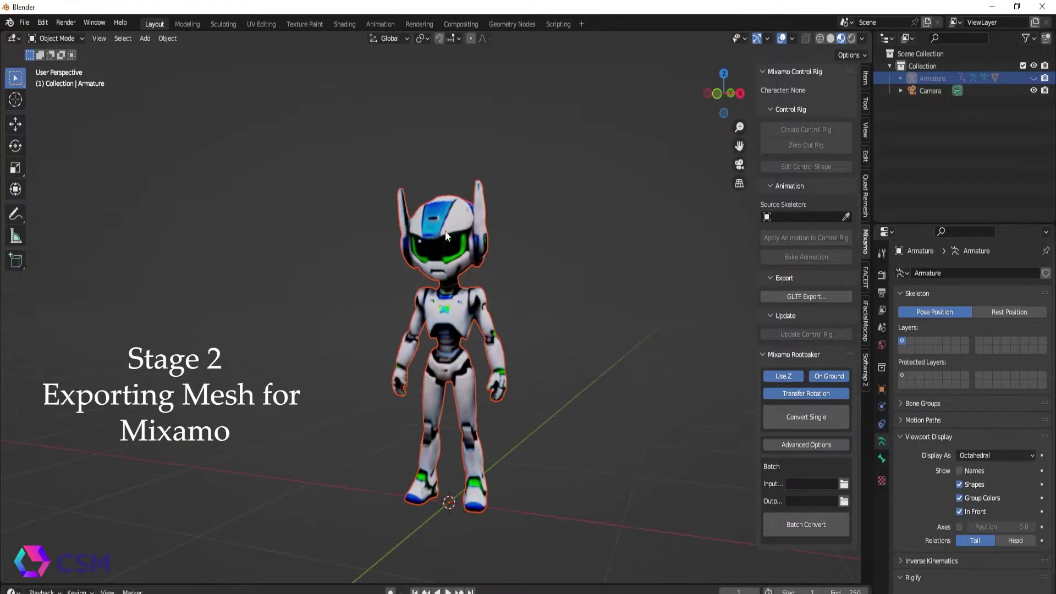
# Make the robot mesh the active object instead of the armature and clear the selection
pyautogui.click(444, 230)
pyautogui.scroll(-3, 500, 315)
pyautogui.click(500, 316)
pyautogui.scroll(2, 515, 314)
pyautogui.moveTo(516, 319); pyautogui.dragTo(555, 327, button='middle')
pyautogui.scroll(-1, 567, 395)
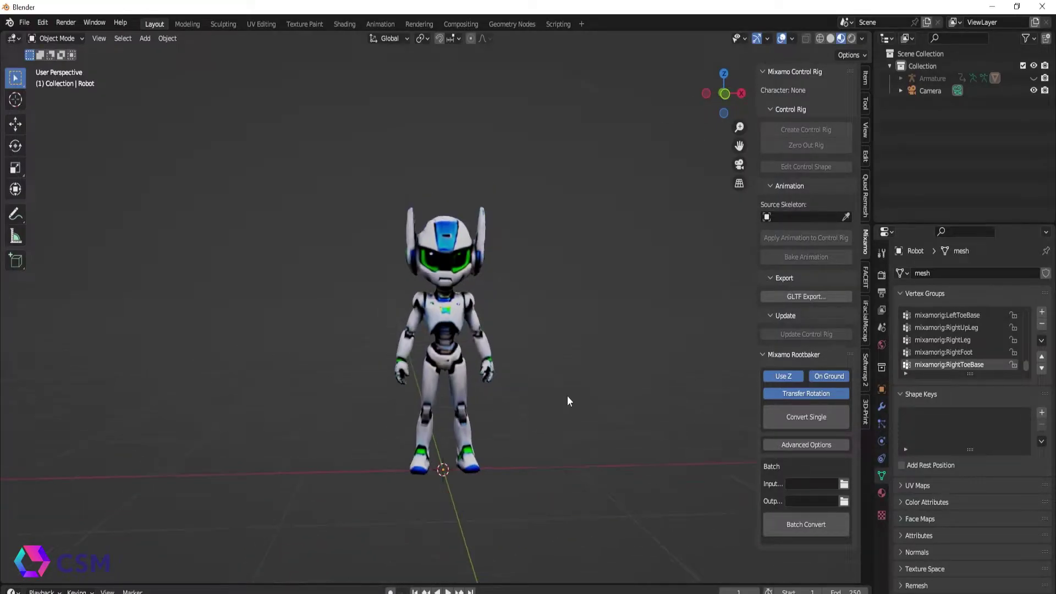
# Examine the robot's facing direction and its placement on the ground at the origin in front and side orthographic views
pyautogui.moveTo(566, 395); pyautogui.dragTo(575, 364, button='middle')
pyautogui.press('KP_1')
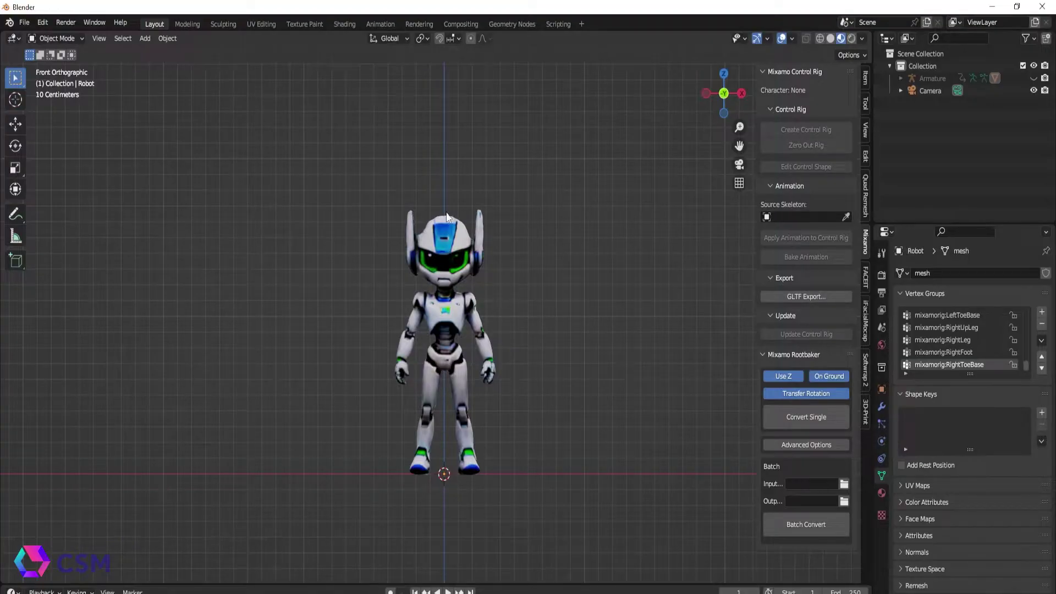
pyautogui.press('KP_3')
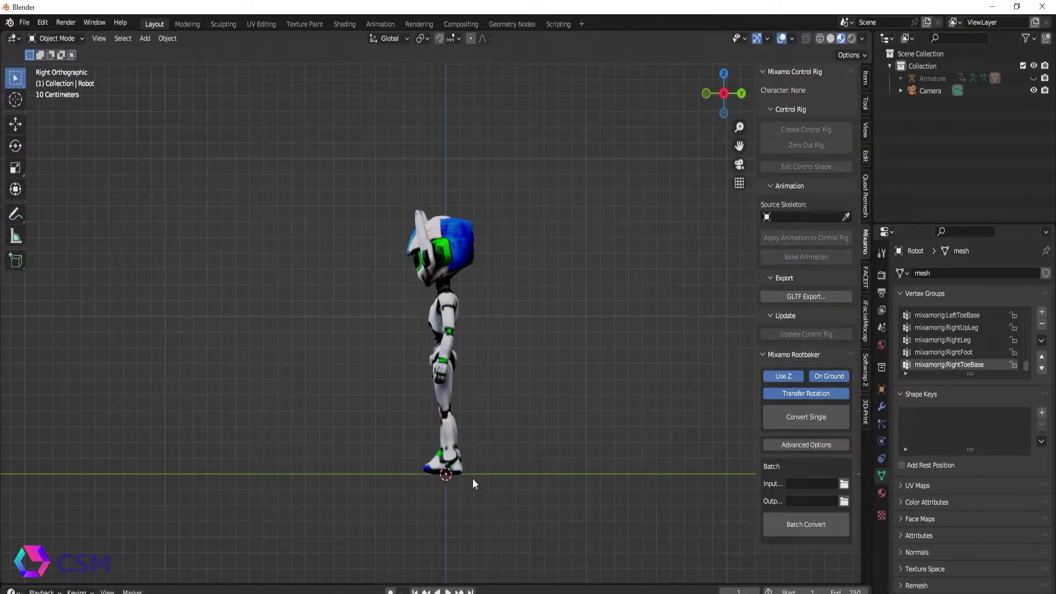
pyautogui.press('ctrl+KP_1')
pyautogui.moveTo(431, 388); pyautogui.dragTo(364, 401, button='middle')
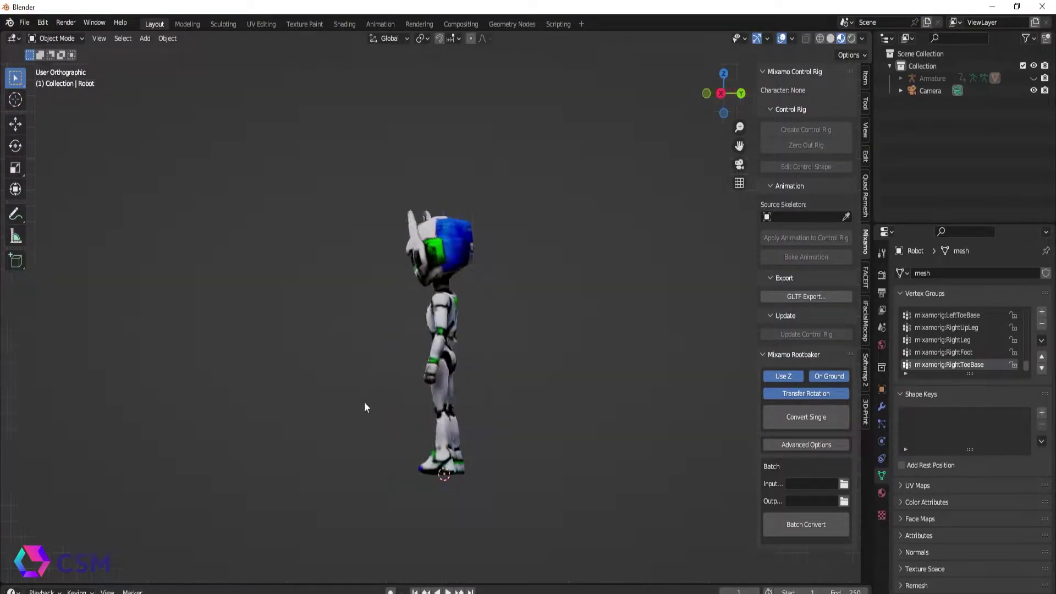
pyautogui.press('KP_1')
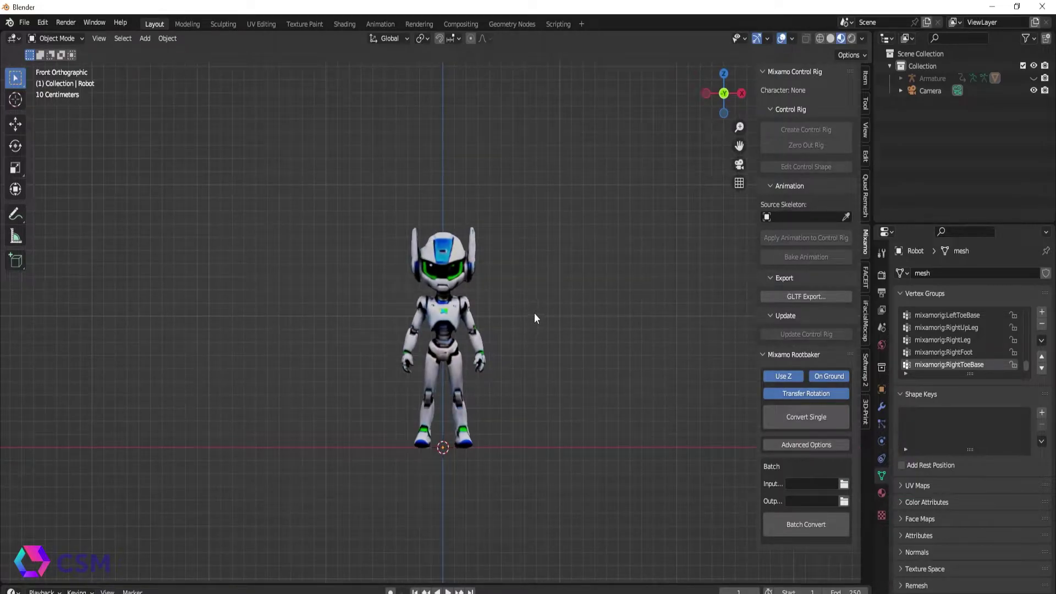
pyautogui.moveTo(534, 313); pyautogui.dragTo(542, 332, button='middle')
# Export the robot from Blender in FBX (.fbx) format for Mixamo
pyautogui.click(22, 25)
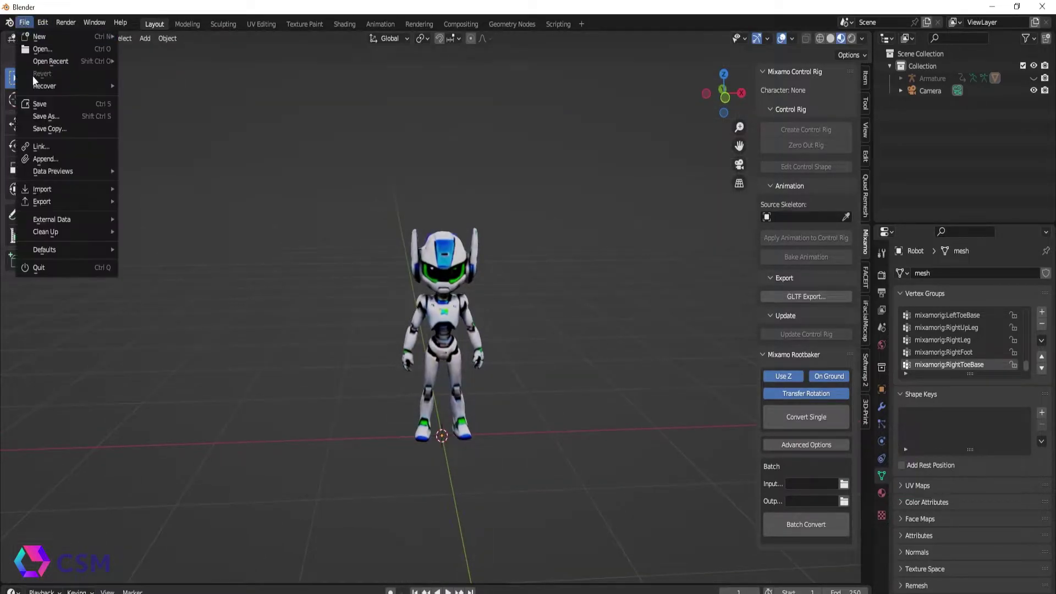
pyautogui.moveTo(77, 202)
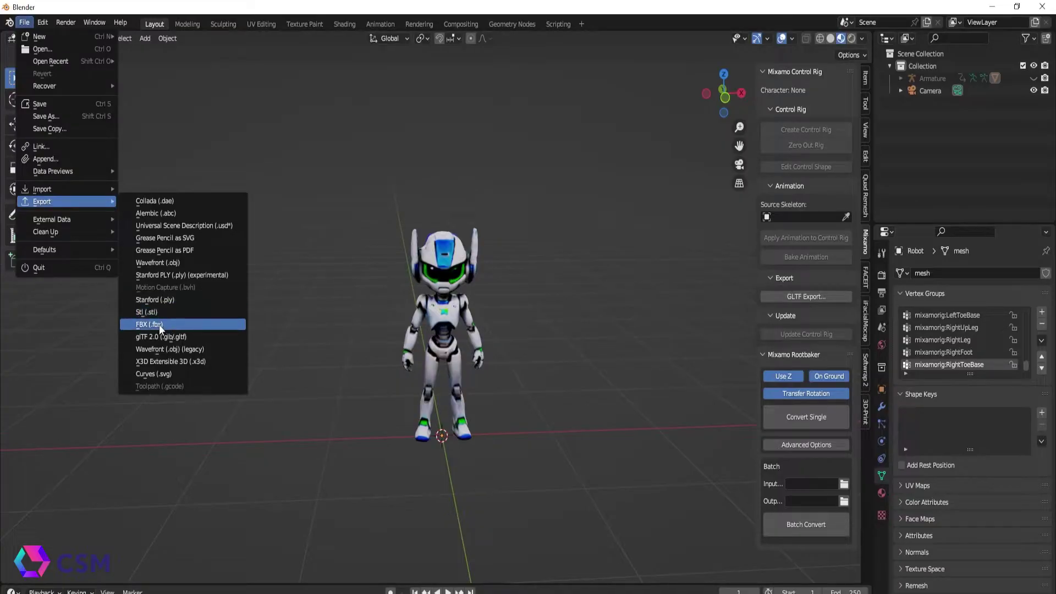
pyautogui.click(176, 325)
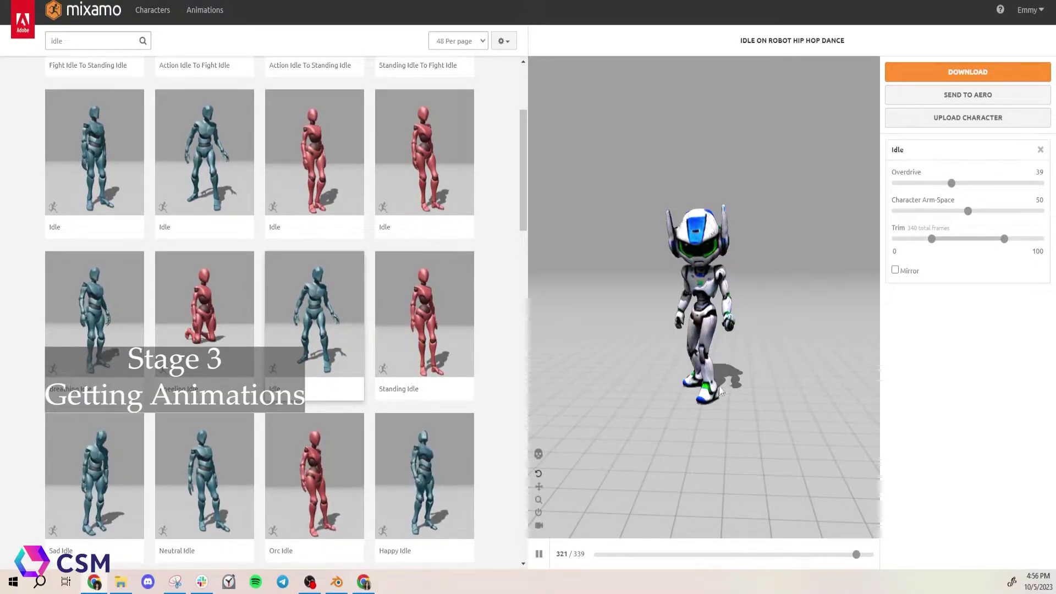
# In Mixamo, search the animations for "idle" and preview Standing Idle on the robot
pyautogui.click(95, 34)
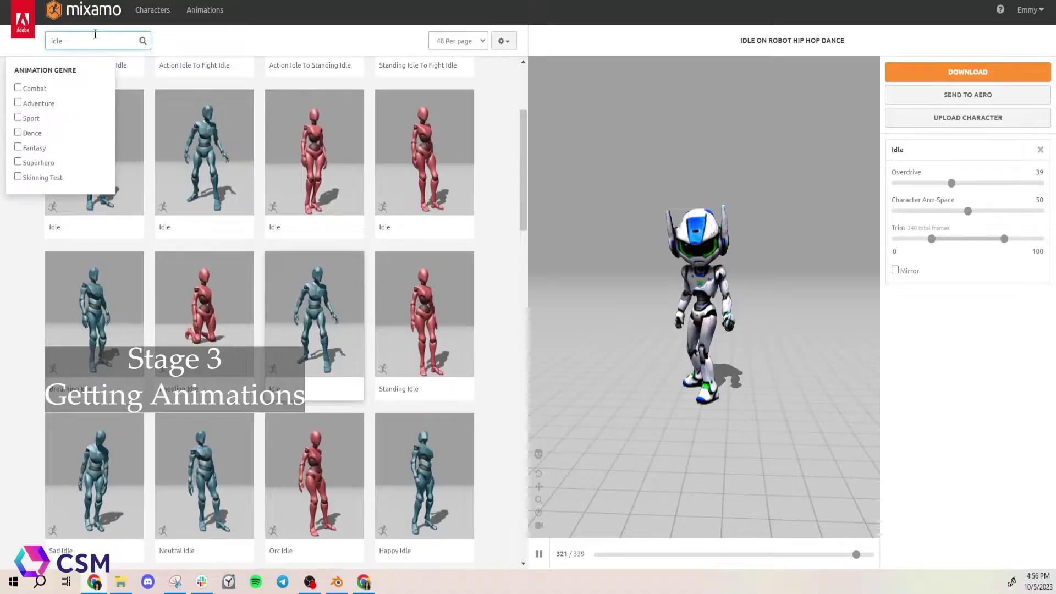
pyautogui.click(314, 153)
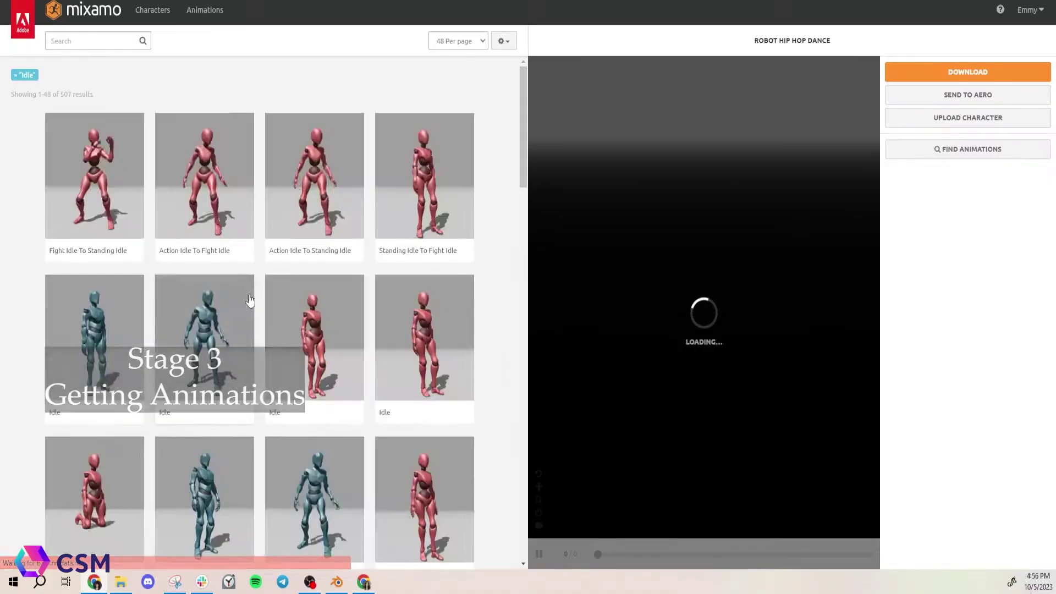
pyautogui.scroll(-5, 275, 260)
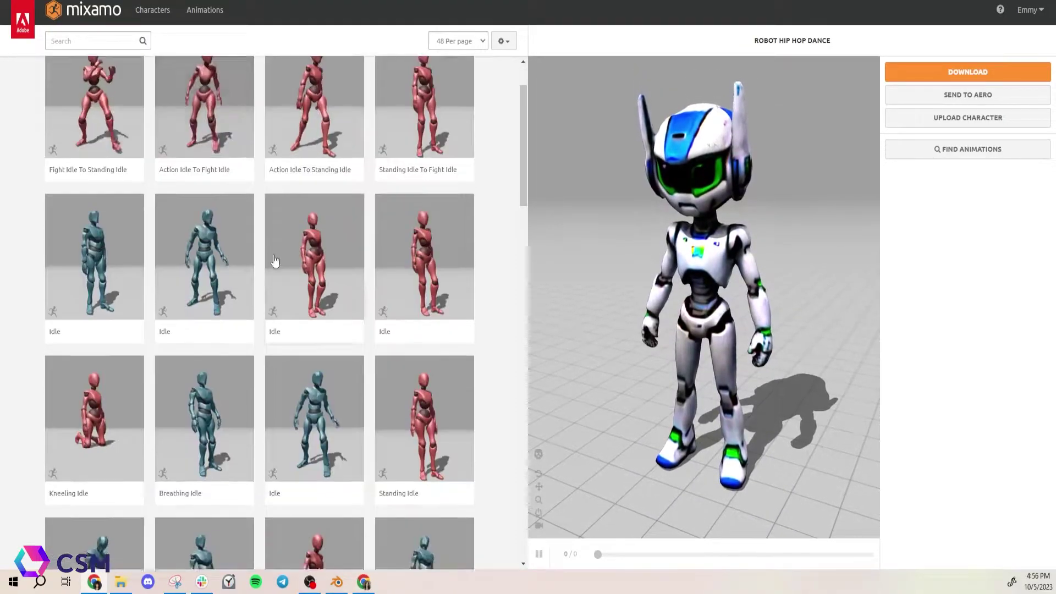
pyautogui.click(438, 266)
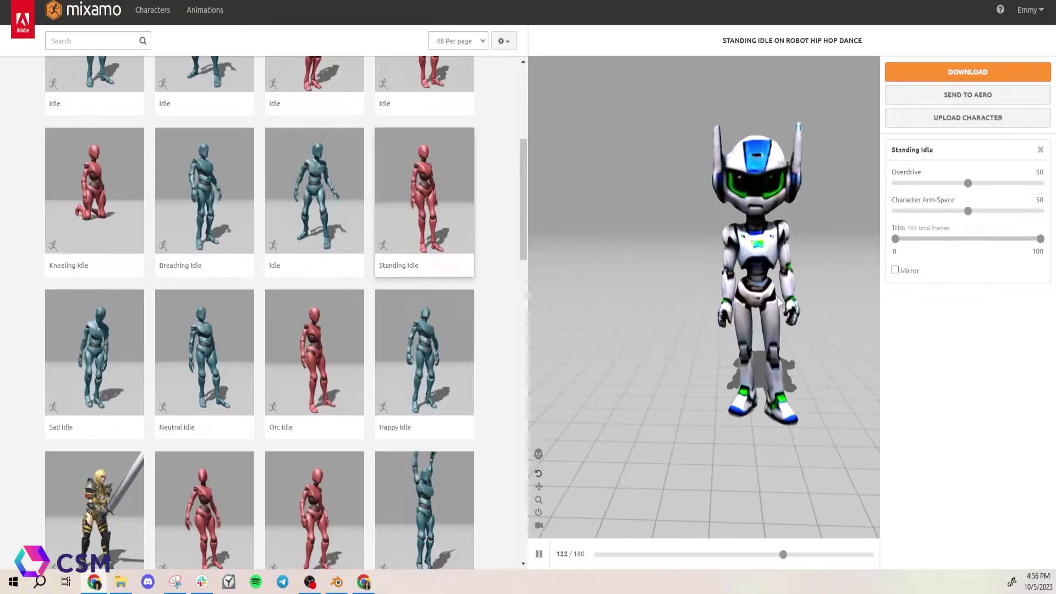
# Apply the Happy Idle animation to the robot and download it as FBX Binary with skin at 30 frames per second
pyautogui.scroll(-2, 263, 359)
pyautogui.scroll(-2, 274, 348)
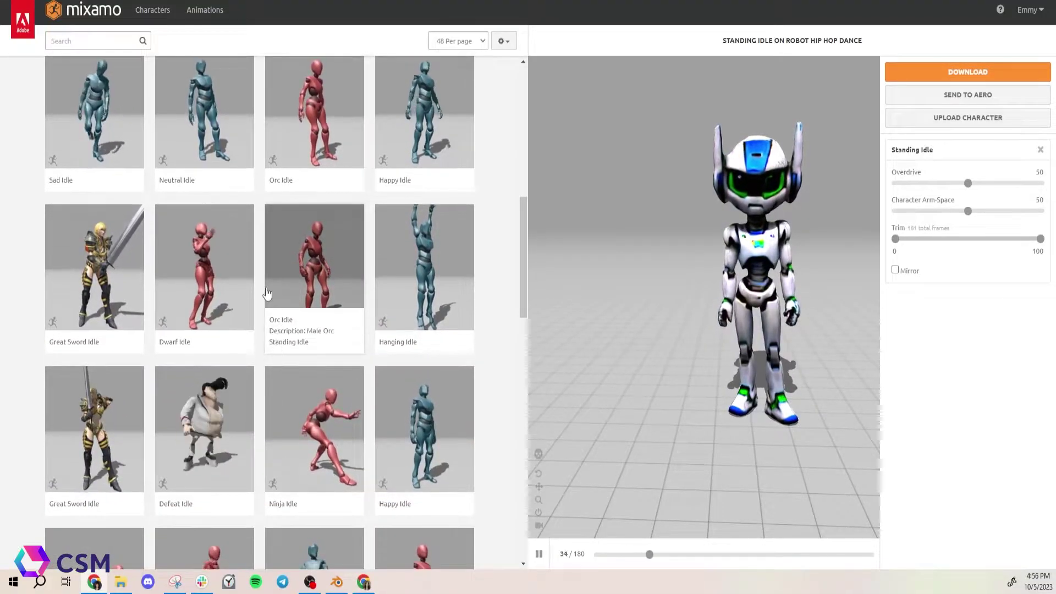
pyautogui.scroll(-5, 374, 332)
pyautogui.scroll(-1, 374, 332)
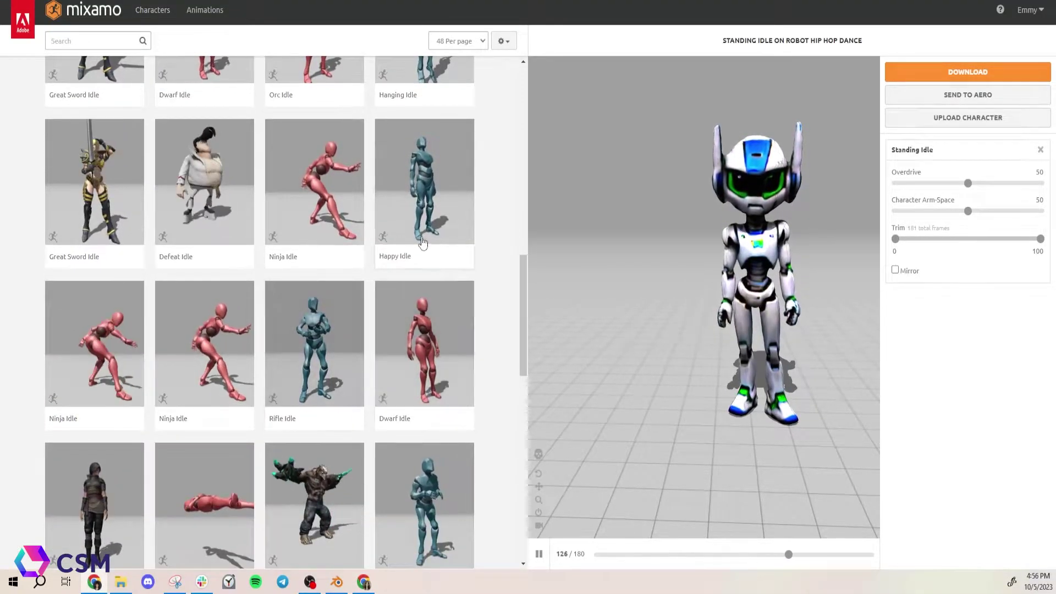
pyautogui.click(424, 209)
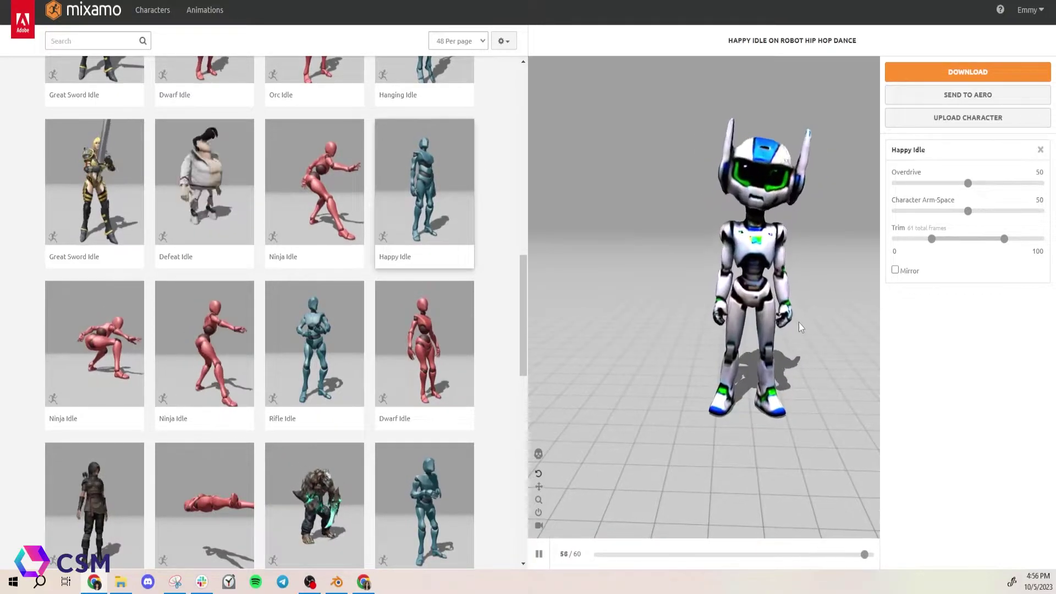
pyautogui.click(968, 72)
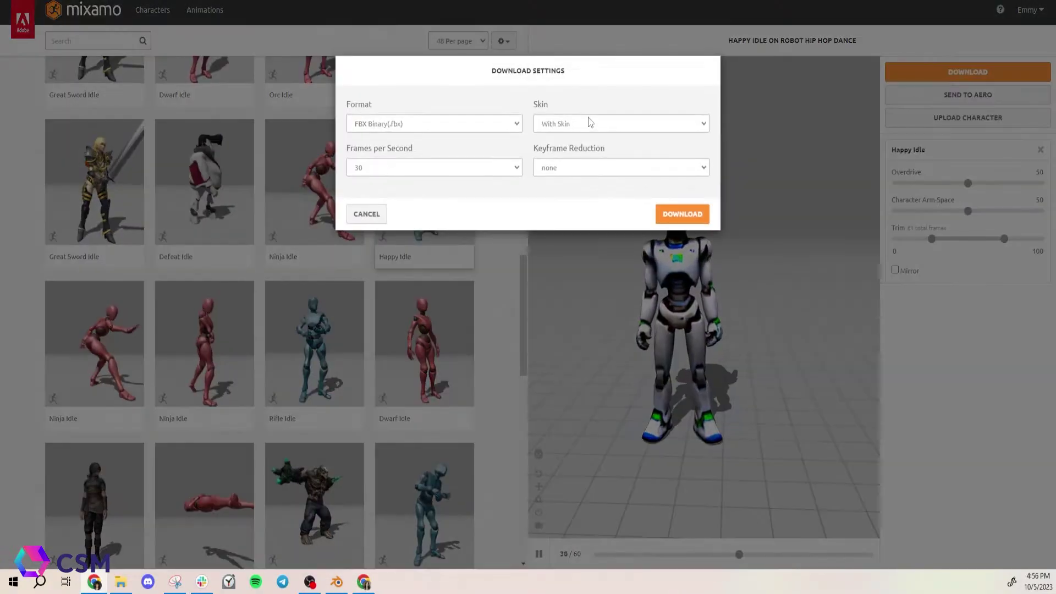
pyautogui.click(696, 215)
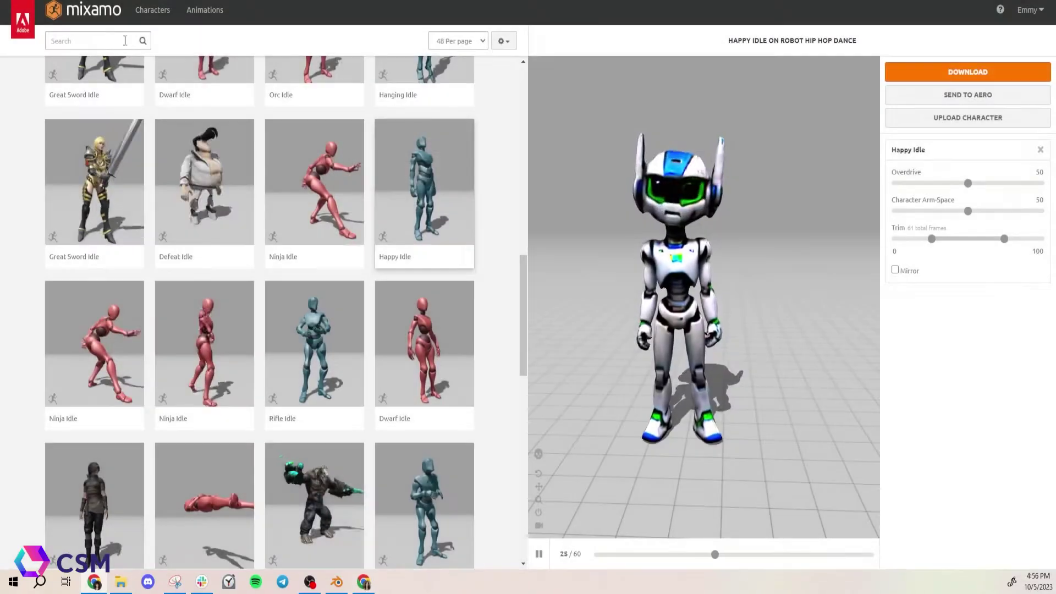
# Search the animations for "running" and apply a Running animation to the robot
pyautogui.click(71, 40)
pyautogui.write('running')
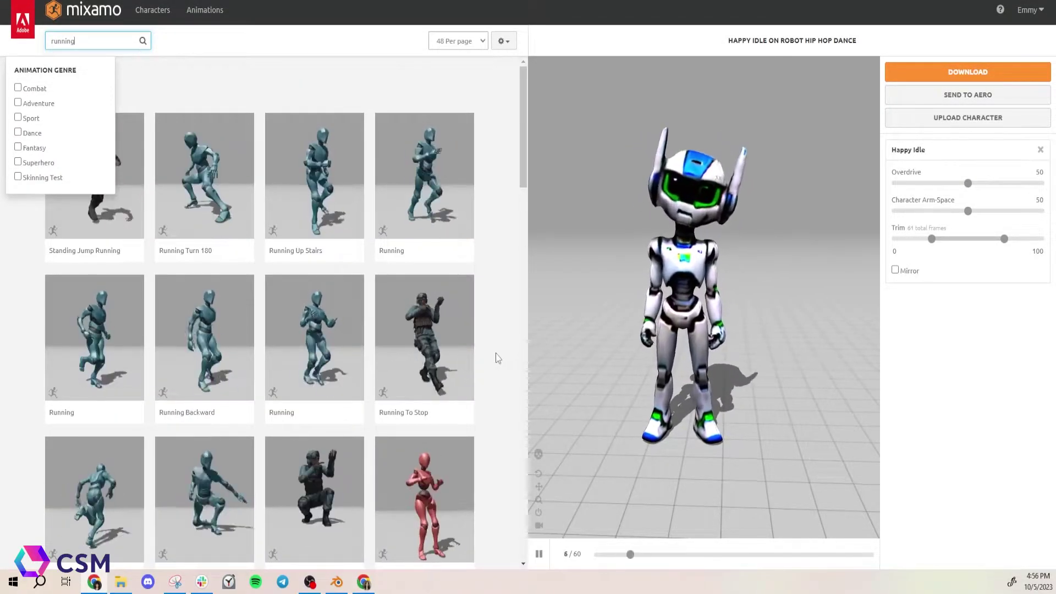
pyautogui.scroll(-7, 495, 355)
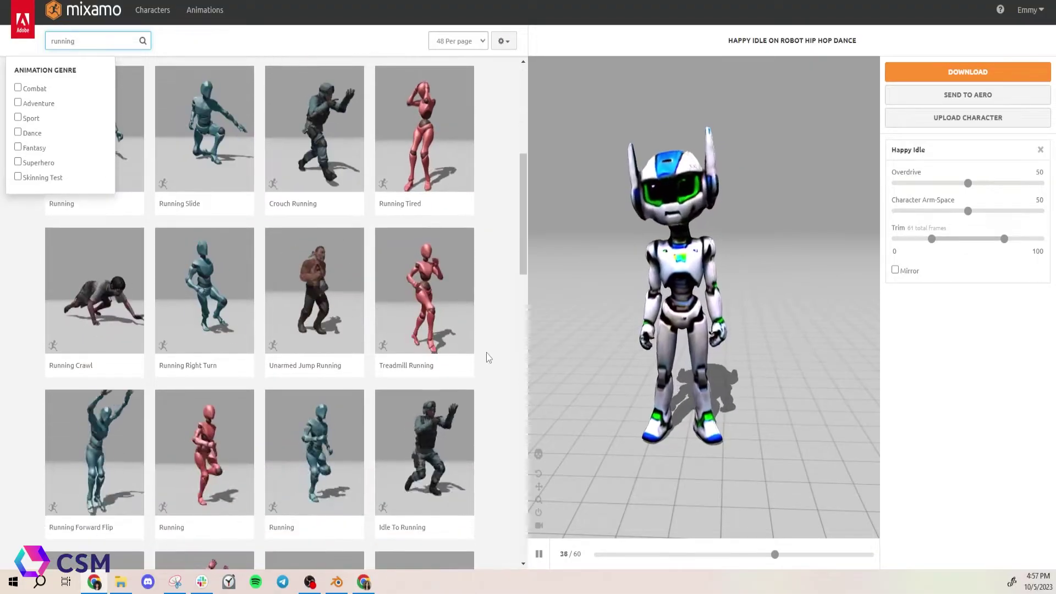
pyautogui.click(187, 468)
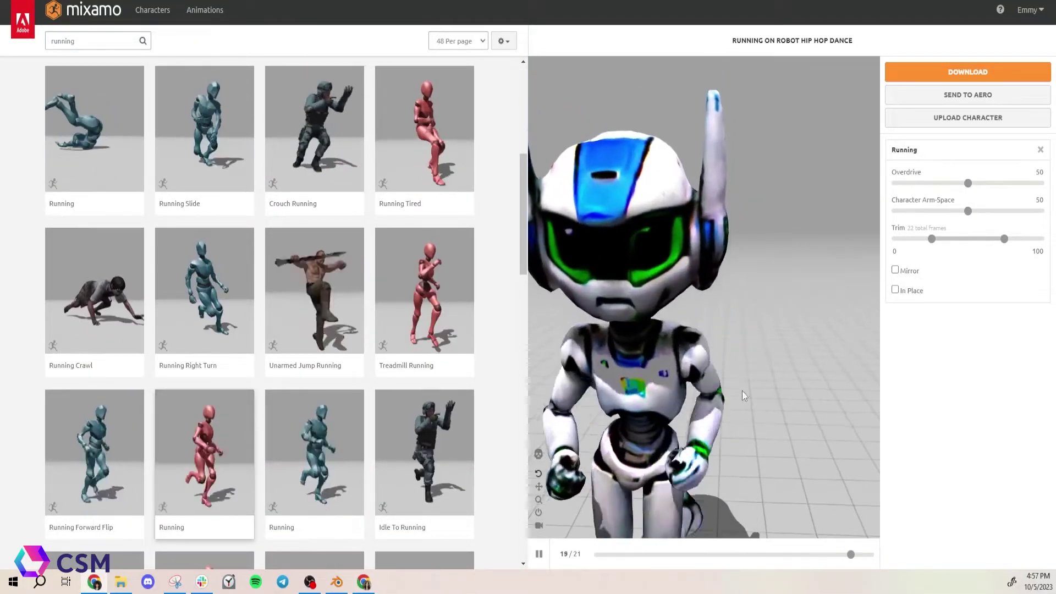
# Enable In Place for the Running animation and start its download
pyautogui.click(895, 290)
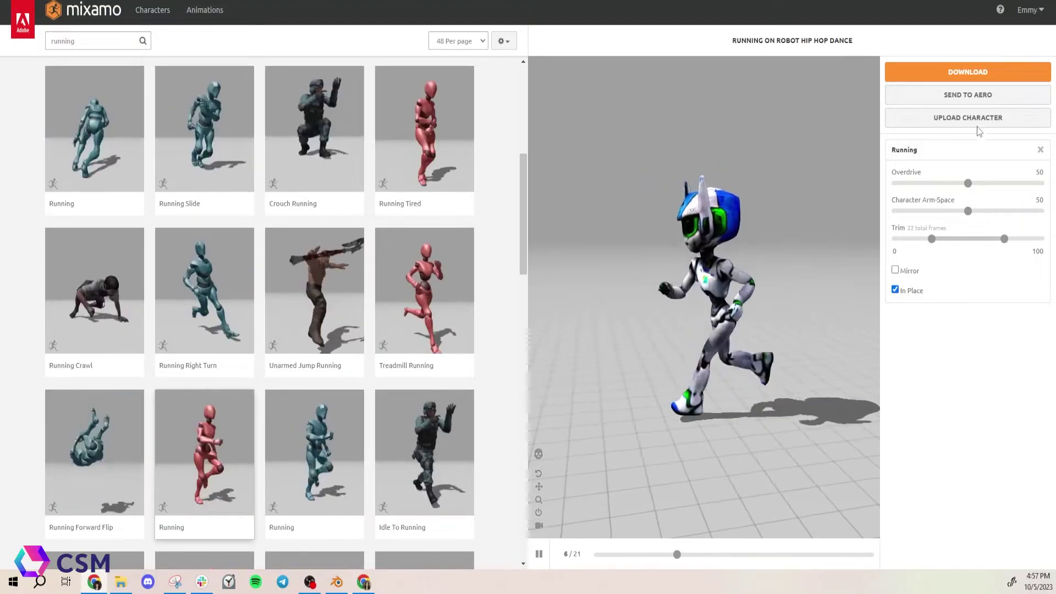
pyautogui.click(968, 72)
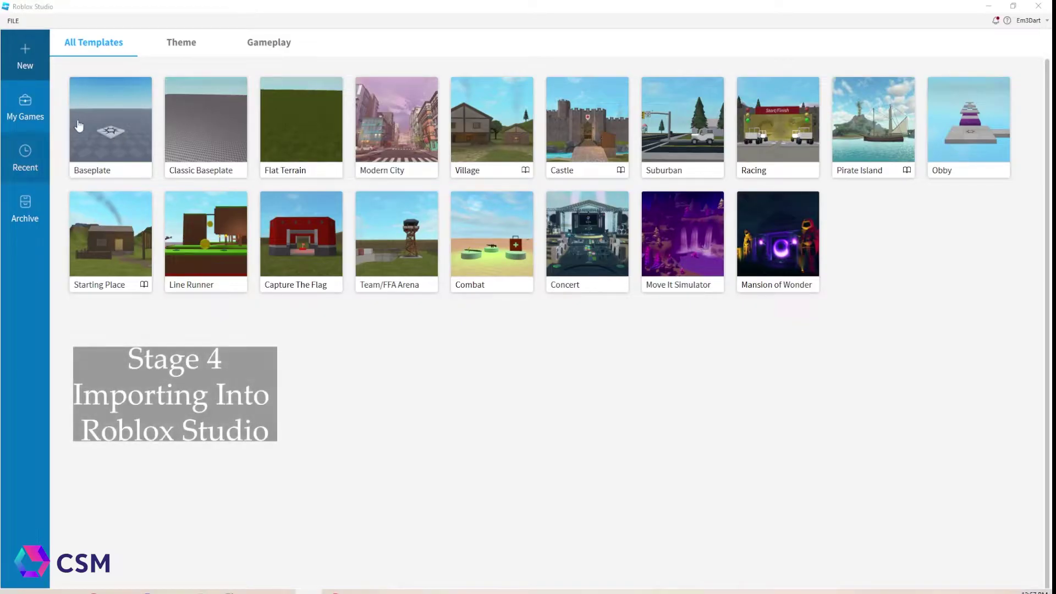
# In Roblox Studio, create a new place from the Baseplate template
pyautogui.click(123, 128)
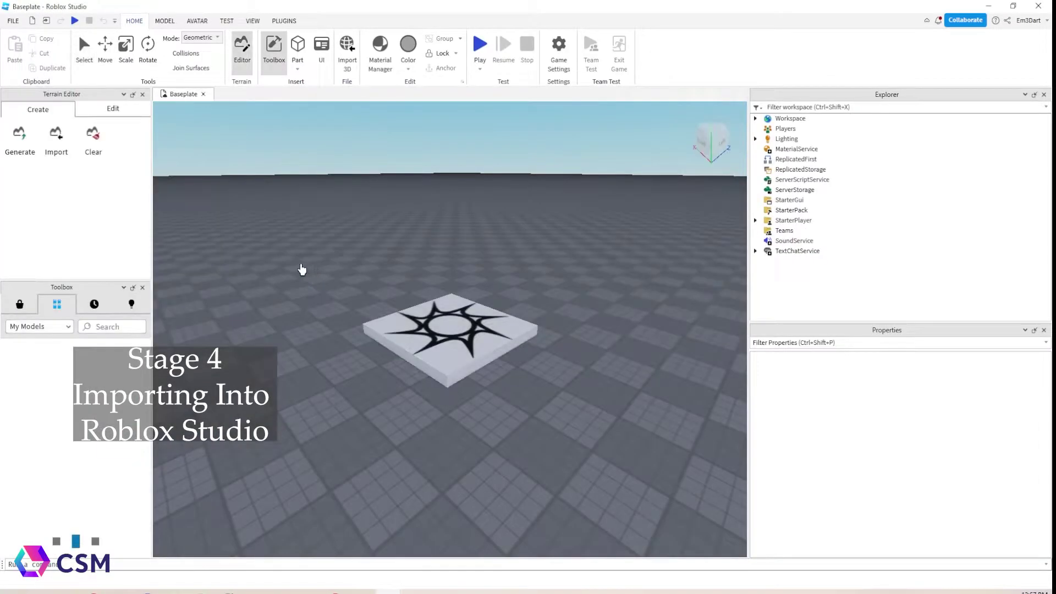
pyautogui.scroll(-3, 478, 251)
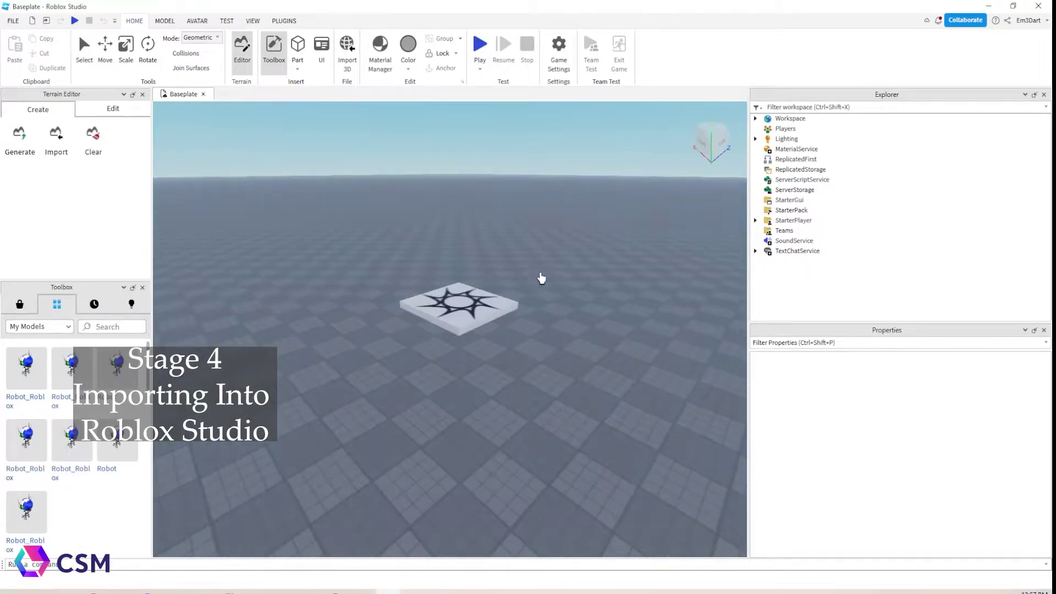
pyautogui.moveTo(573, 299); pyautogui.dragTo(547, 271, button='right')
pyautogui.moveTo(547, 271); pyautogui.dragTo(569, 266, button='middle')
pyautogui.moveTo(570, 266); pyautogui.dragTo(585, 261, button='right')
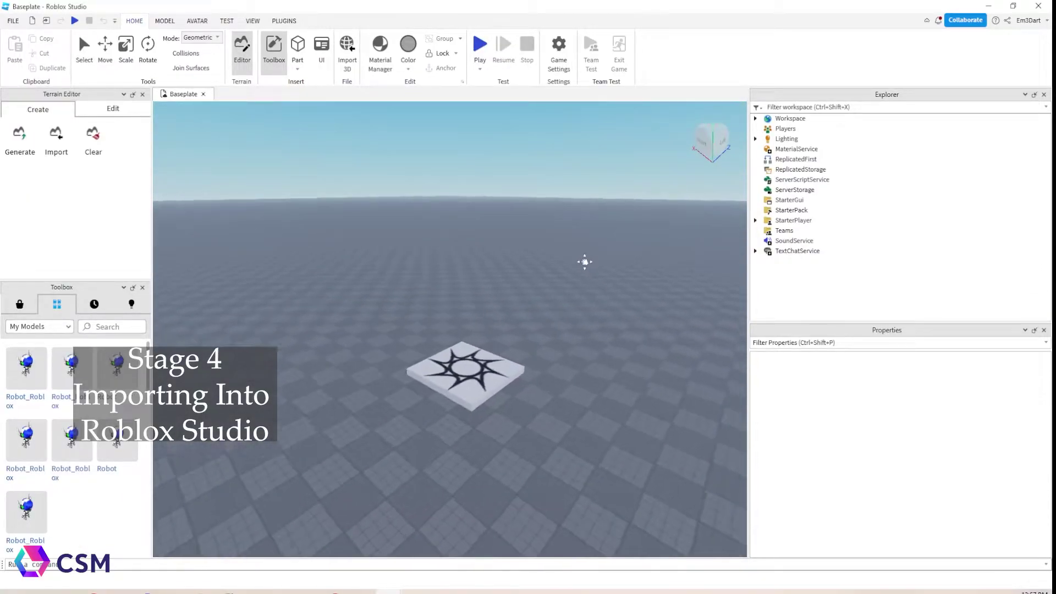
# Load the Robot_Roblox FBX file from the maxone (D:) drive into the 3D importer
pyautogui.click(347, 55)
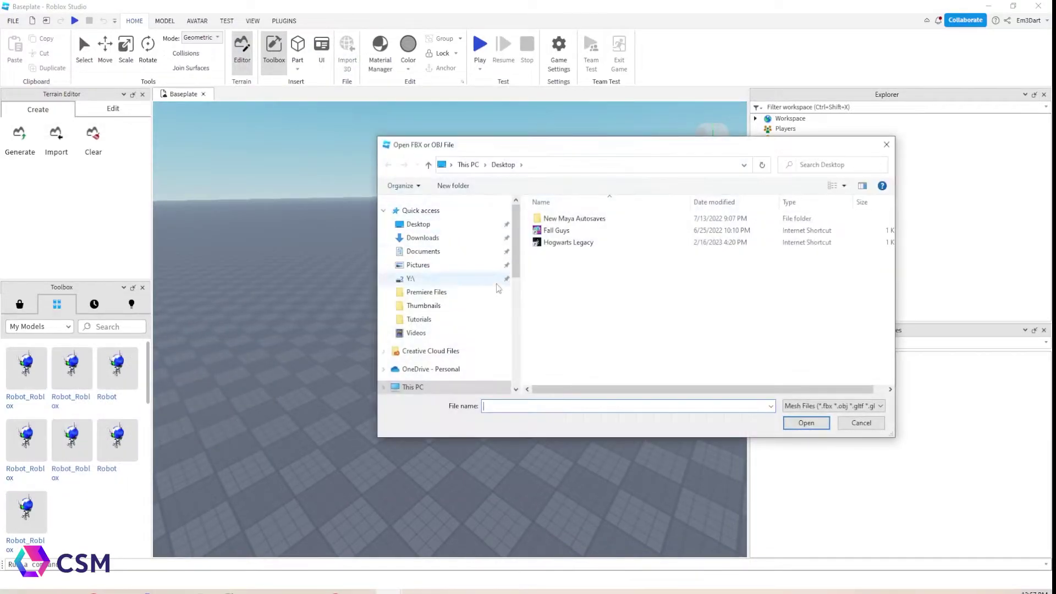
pyautogui.scroll(-5, 462, 253)
pyautogui.scroll(2, 462, 253)
pyautogui.click(449, 205)
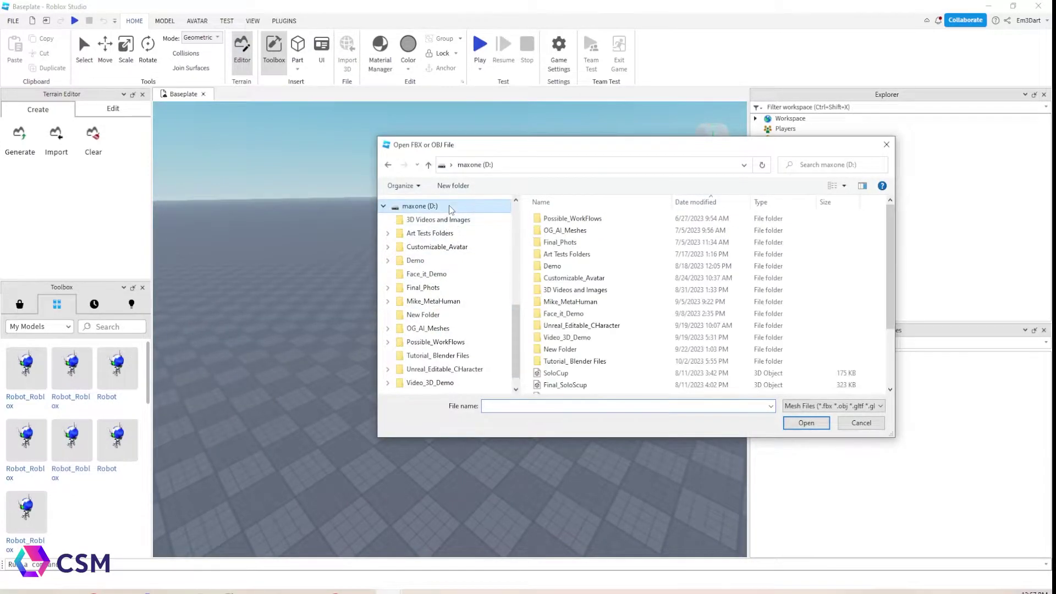
pyautogui.scroll(5, 449, 220)
pyautogui.scroll(-5, 622, 330)
pyautogui.click(625, 391)
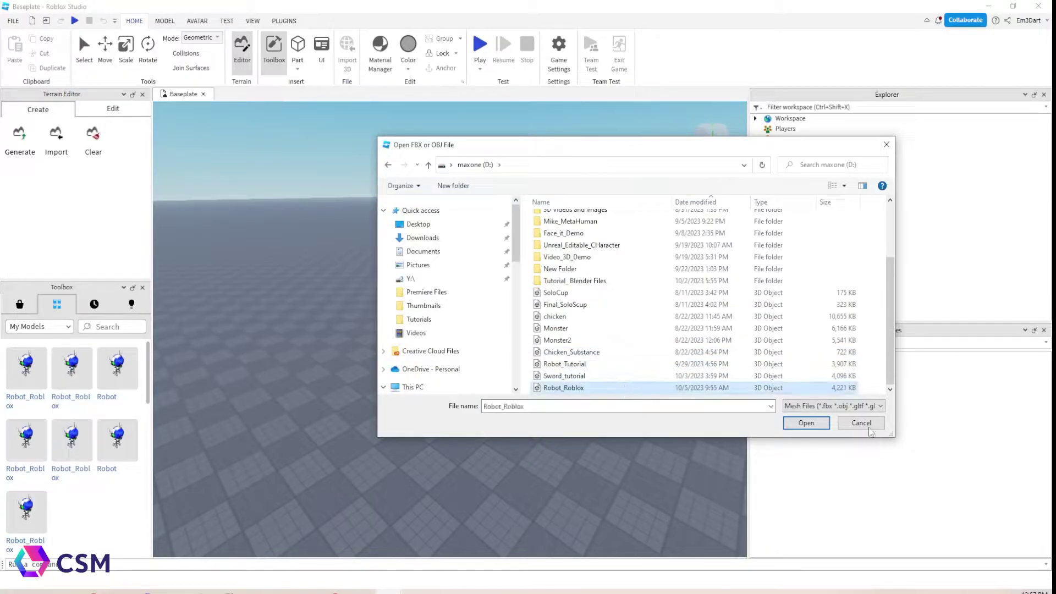
pyautogui.click(825, 424)
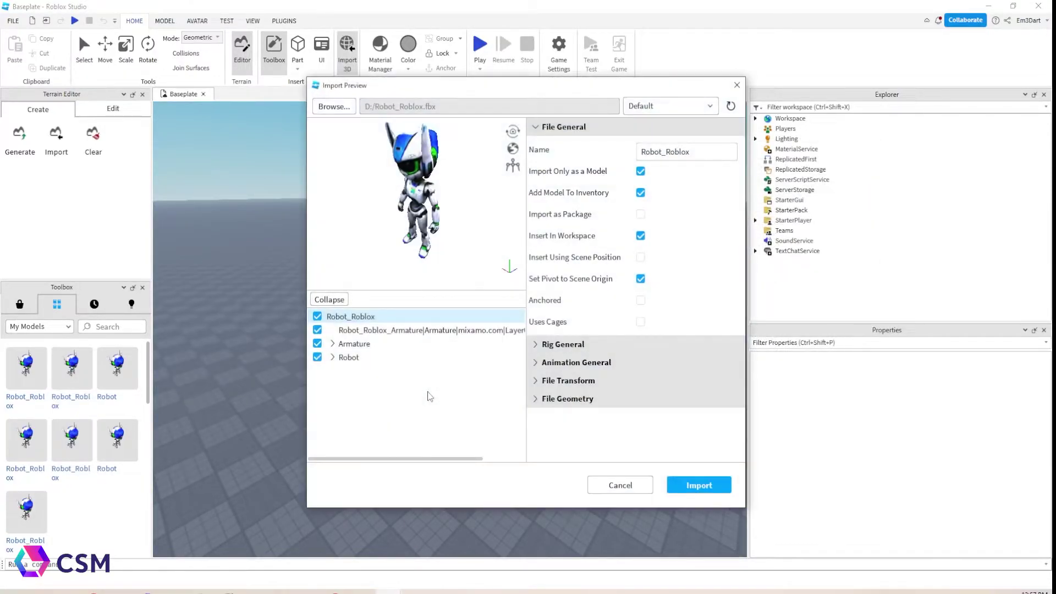
# Check the robot's import preview and rig settings, and import it into the workspace with the Custom rig type
pyautogui.moveTo(432, 224); pyautogui.dragTo(470, 205)
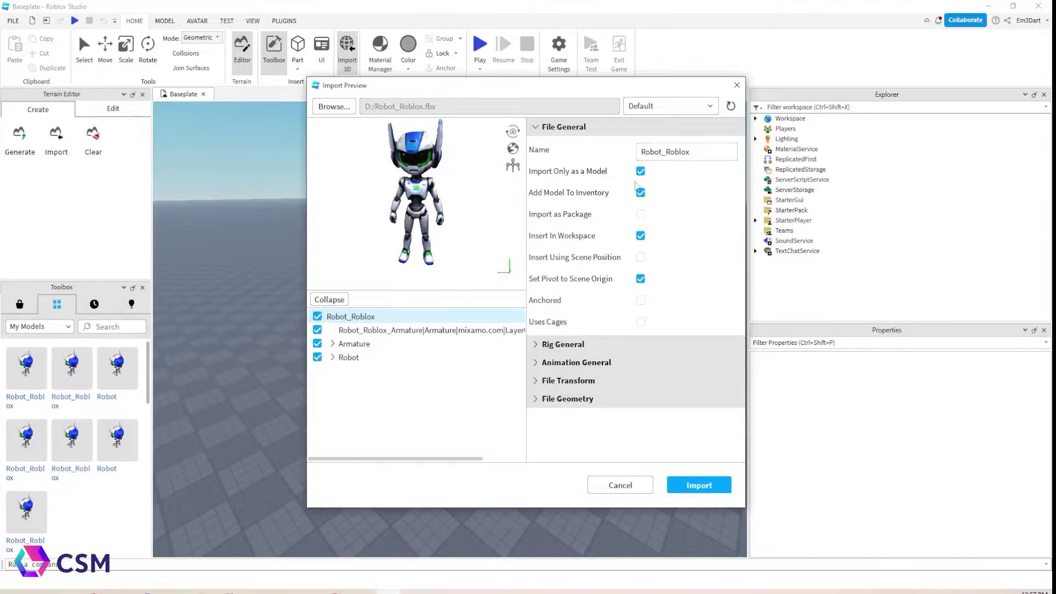
pyautogui.click(535, 345)
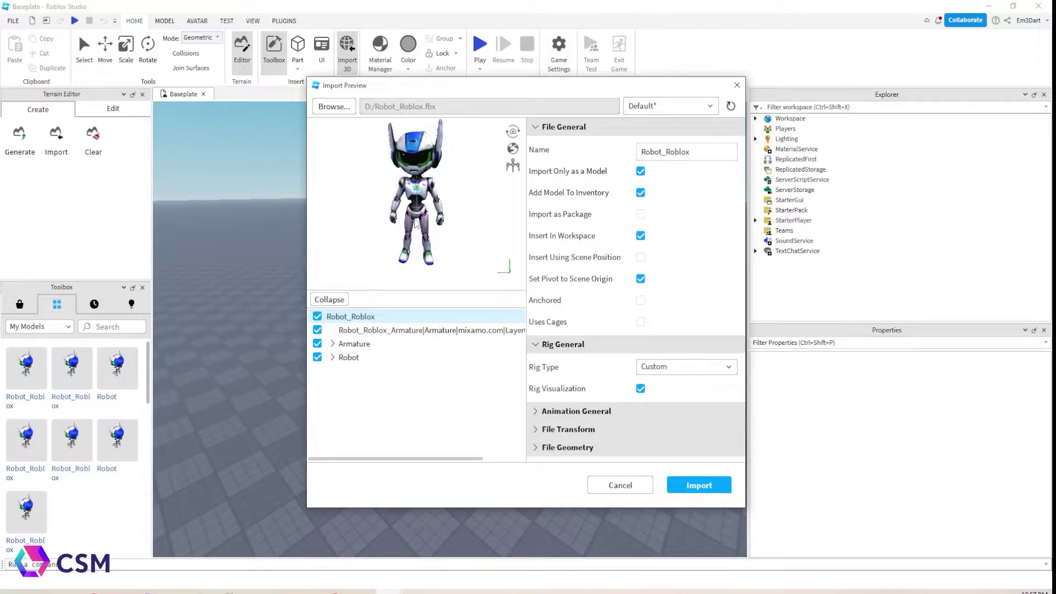
pyautogui.moveTo(417, 223); pyautogui.dragTo(429, 208)
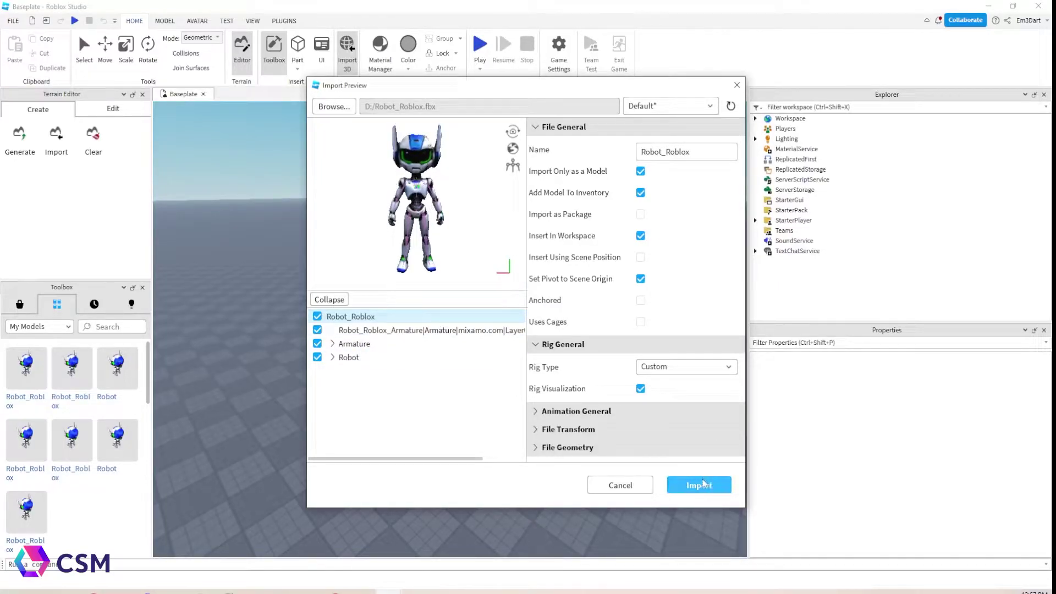
pyautogui.click(699, 485)
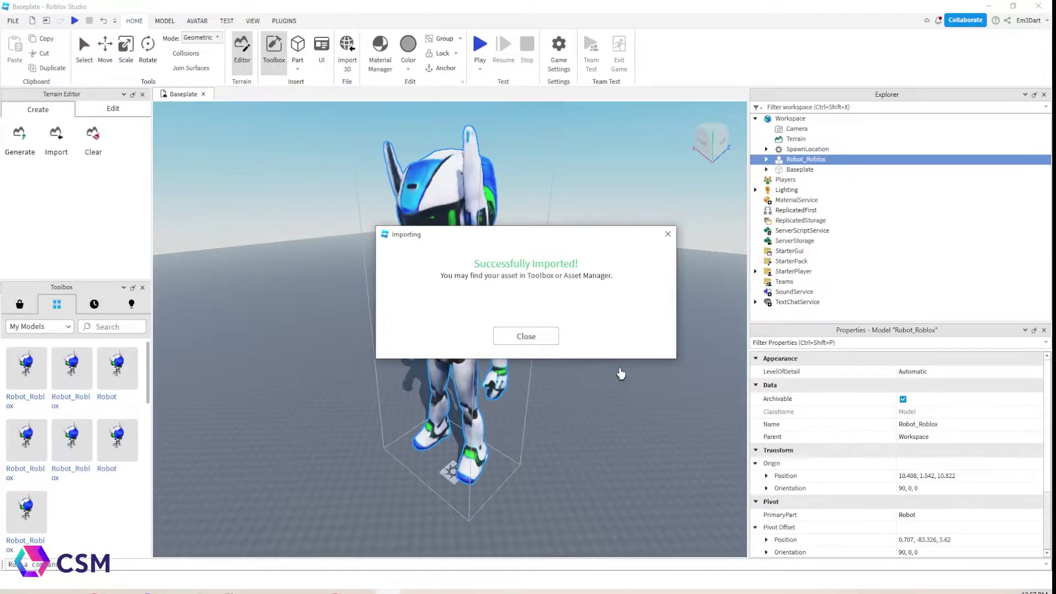
pyautogui.click(538, 340)
pyautogui.press('f')
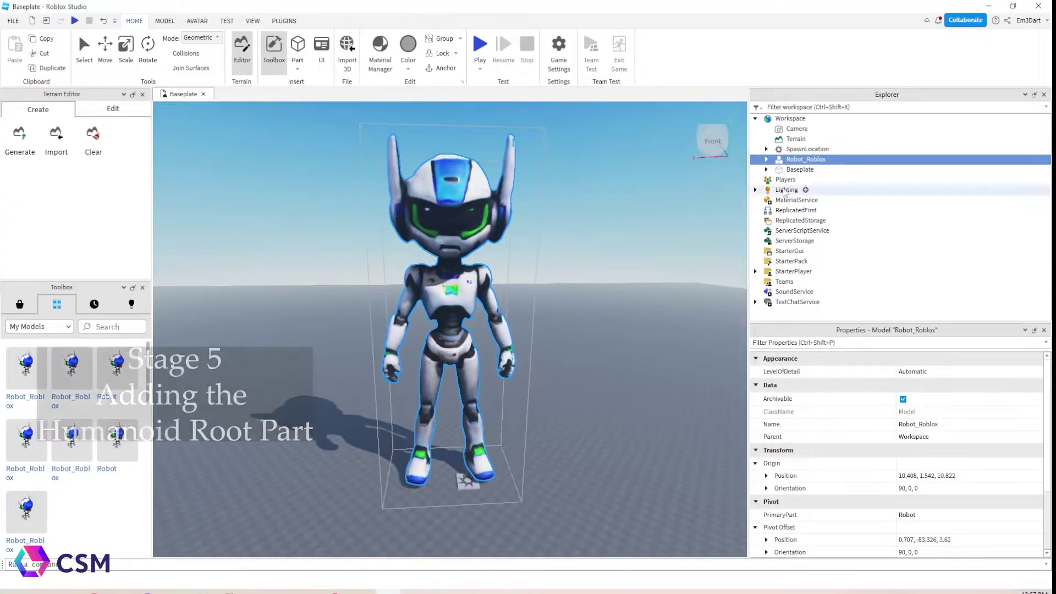
# Delete the InitialPoses folder and the AnimationController from the Robot_Roblox model
pyautogui.click(766, 160)
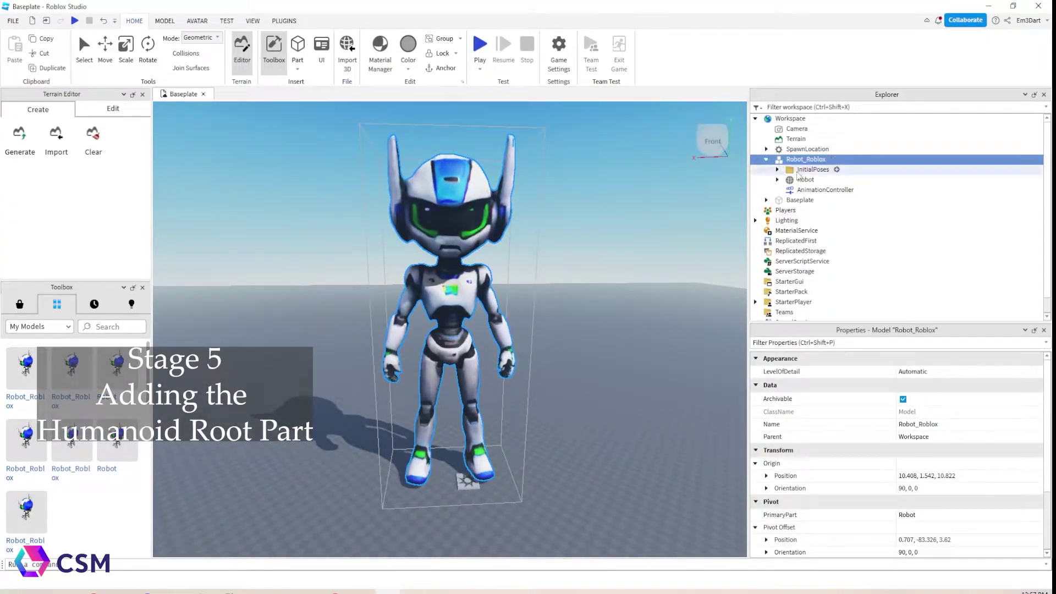
pyautogui.click(807, 171)
pyautogui.press('Delete')
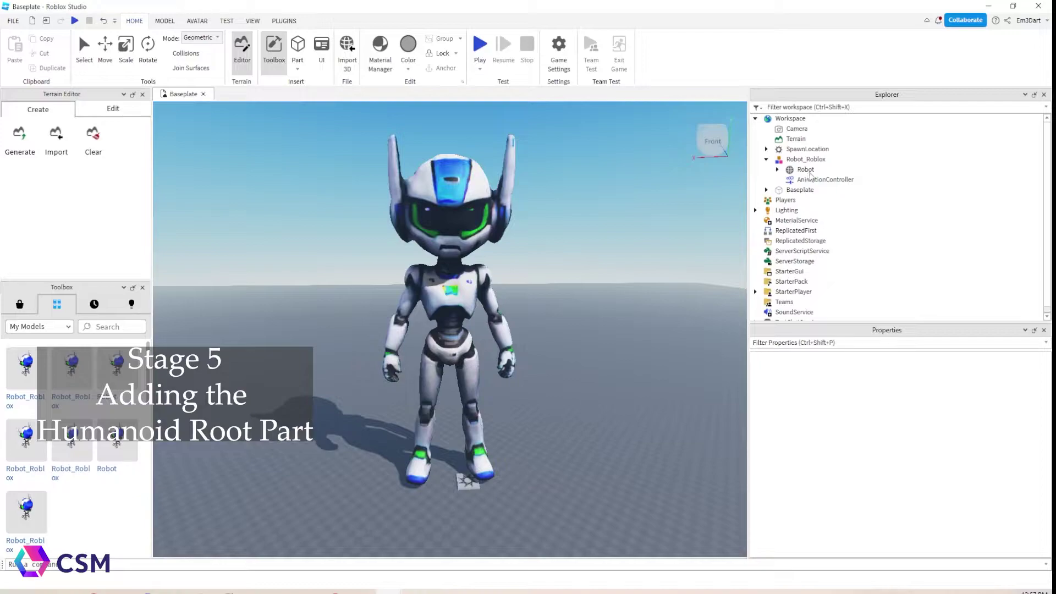
pyautogui.click(825, 180)
pyautogui.press('Delete')
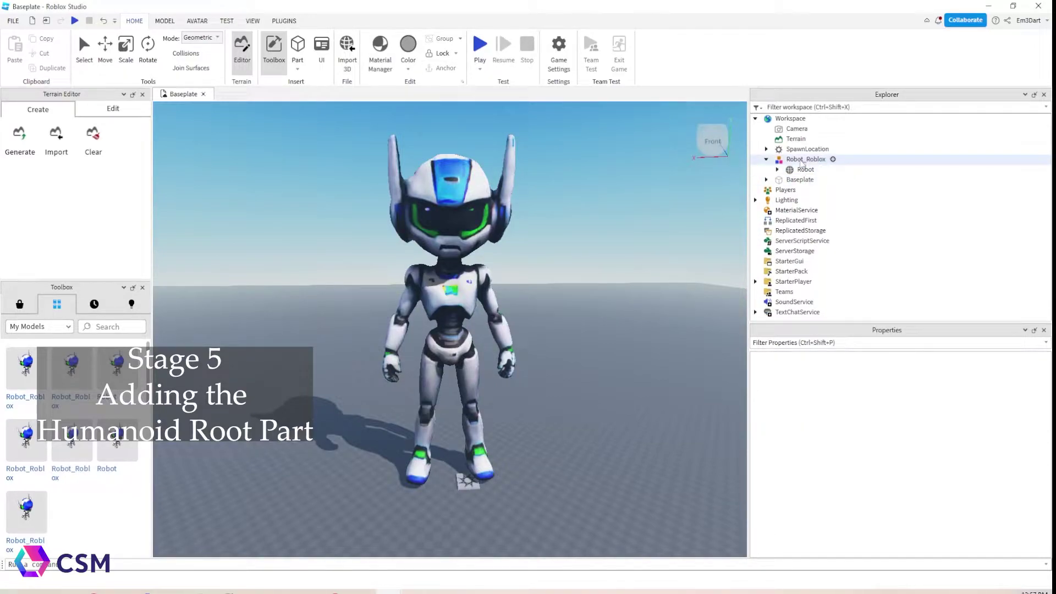
# Insert a block part and scale its width and height to cover the robot's torso
pyautogui.click(300, 70)
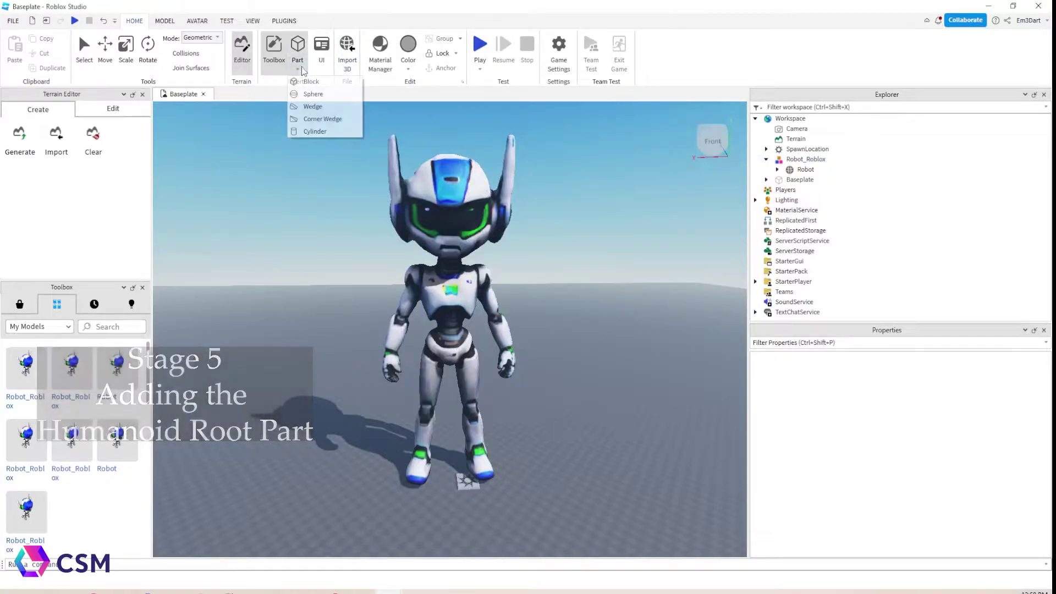
pyautogui.click(312, 82)
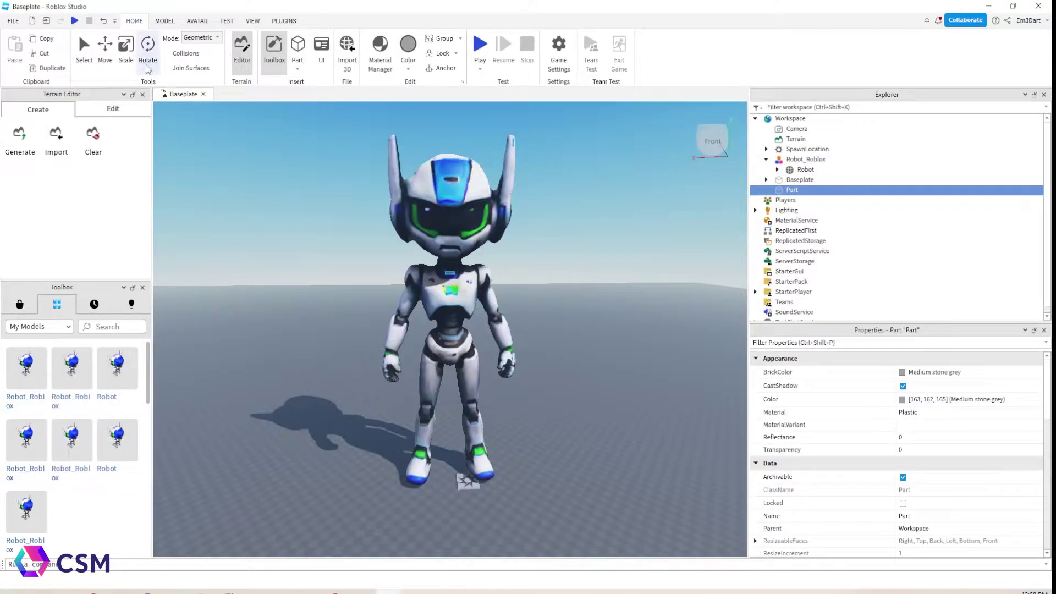
pyautogui.click(131, 50)
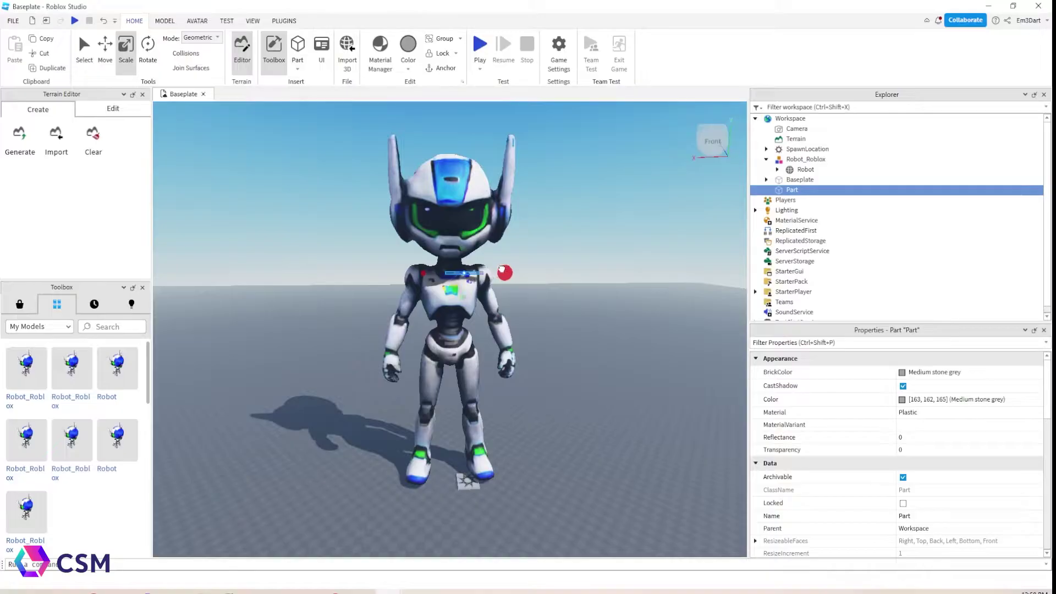
pyautogui.moveTo(424, 274); pyautogui.dragTo(397, 272)
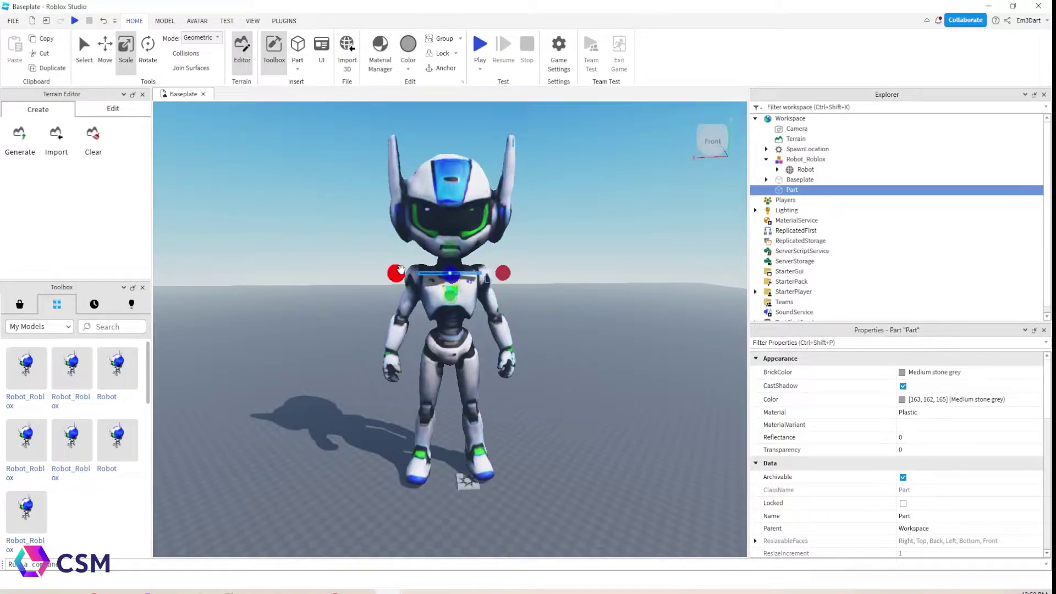
pyautogui.moveTo(450, 295); pyautogui.dragTo(451, 352)
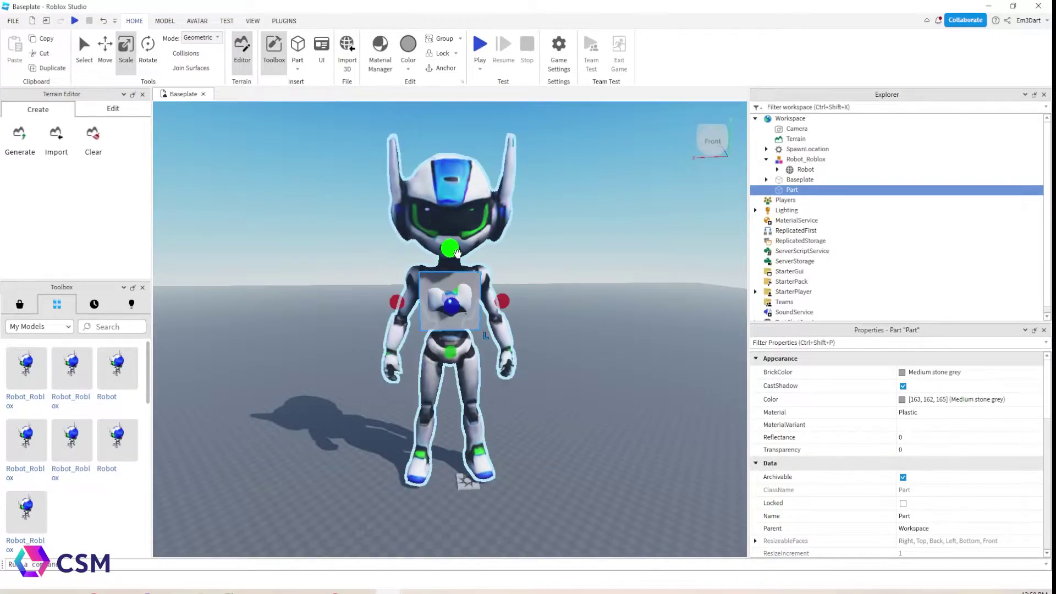
pyautogui.moveTo(457, 252); pyautogui.dragTo(451, 236)
# Scale the block's depth to enclose the robot's torso and rename the part HumanoidRootPart
pyautogui.moveTo(576, 275); pyautogui.dragTo(577, 275, button='right')
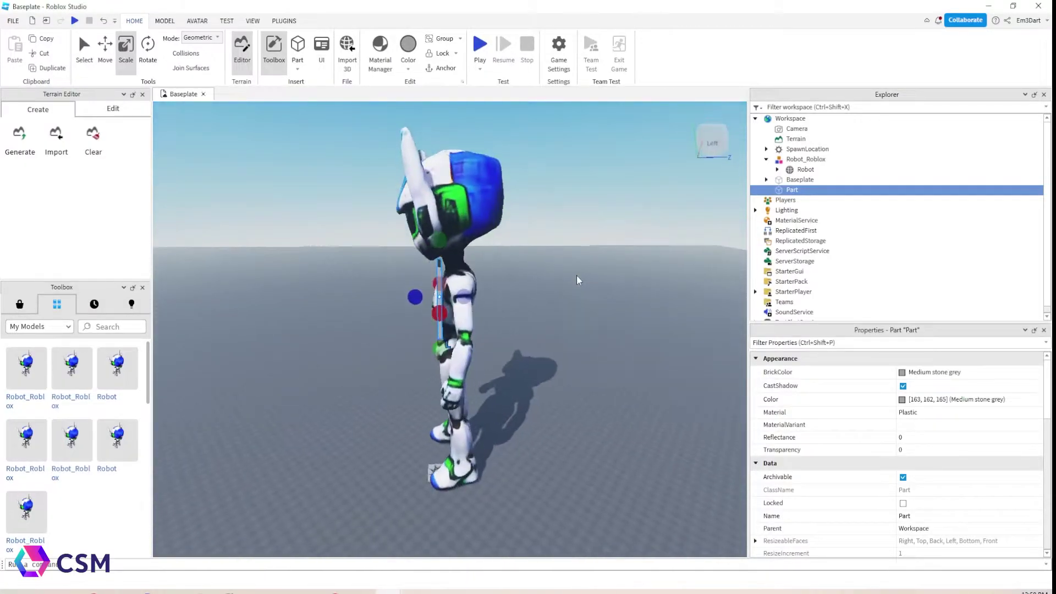
pyautogui.moveTo(518, 292)
pyautogui.mouseDown(button='right')
pyautogui.moveTo(575, 289)
pyautogui.moveTo(506, 297)
pyautogui.mouseUp(button='right')
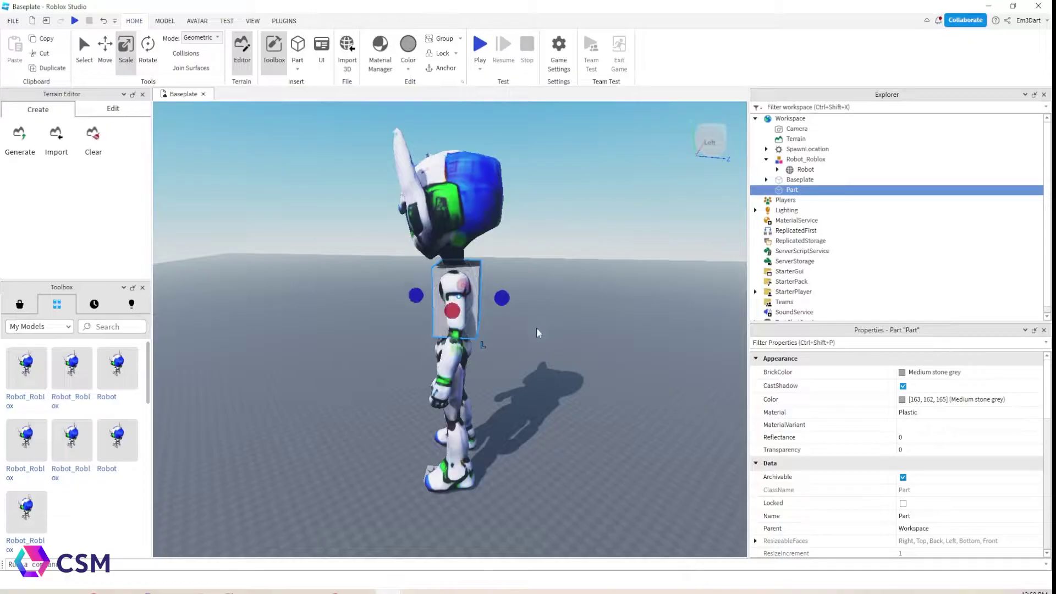
pyautogui.moveTo(465, 377); pyautogui.dragTo(465, 376, button='right')
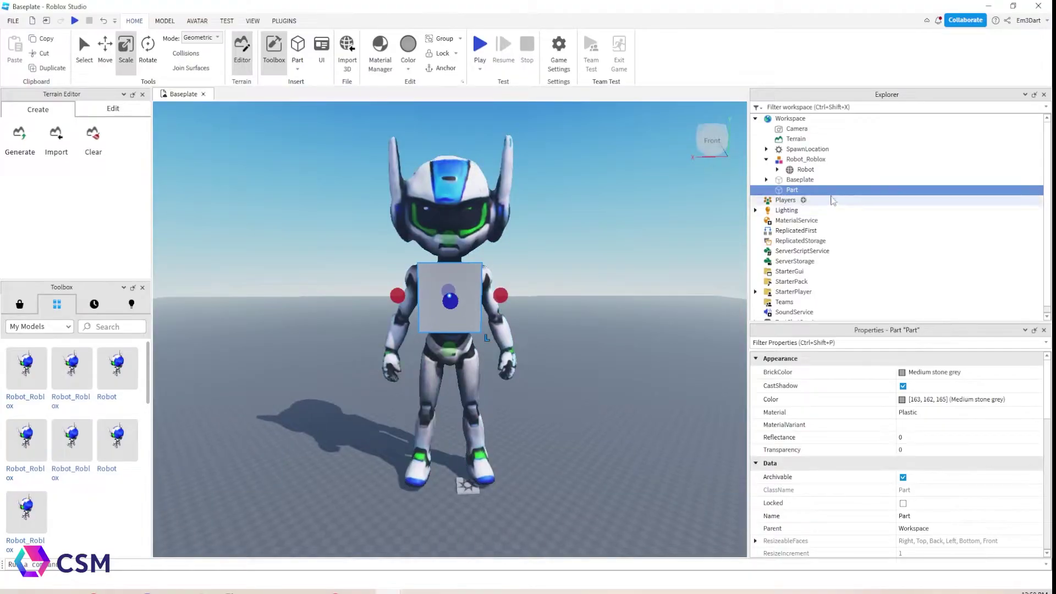
pyautogui.moveTo(814, 193)
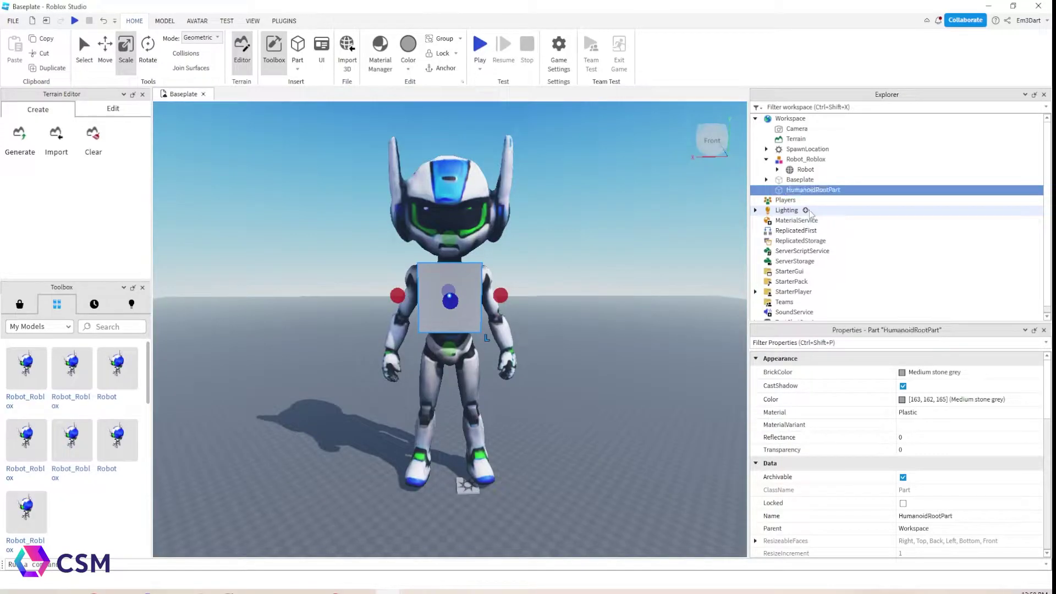
# Rename the Robot_Roblox model as StarterCharacter
pyautogui.doubleClick(808, 159)
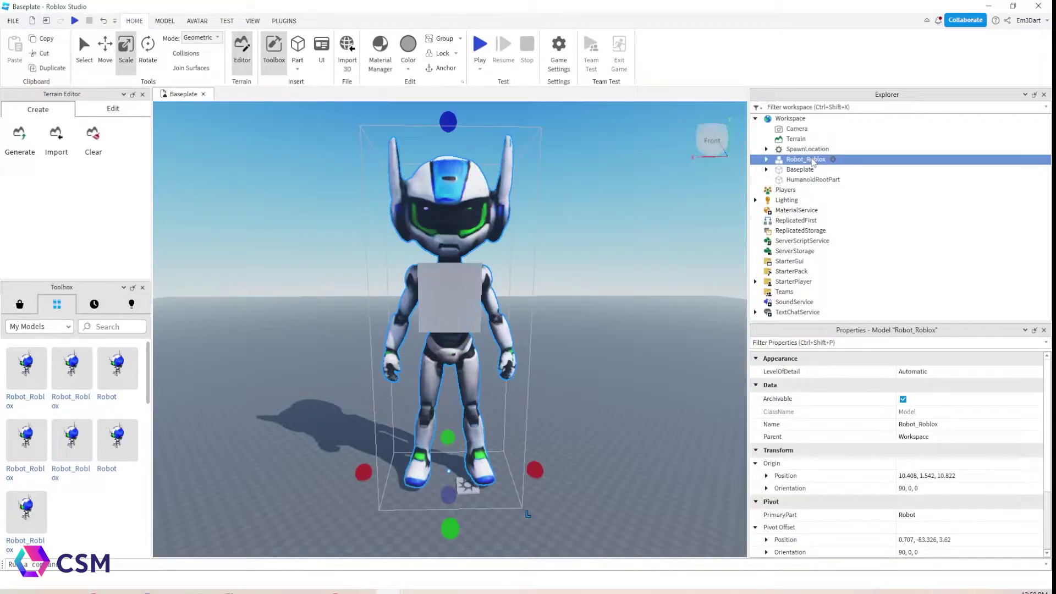
pyautogui.doubleClick(812, 160)
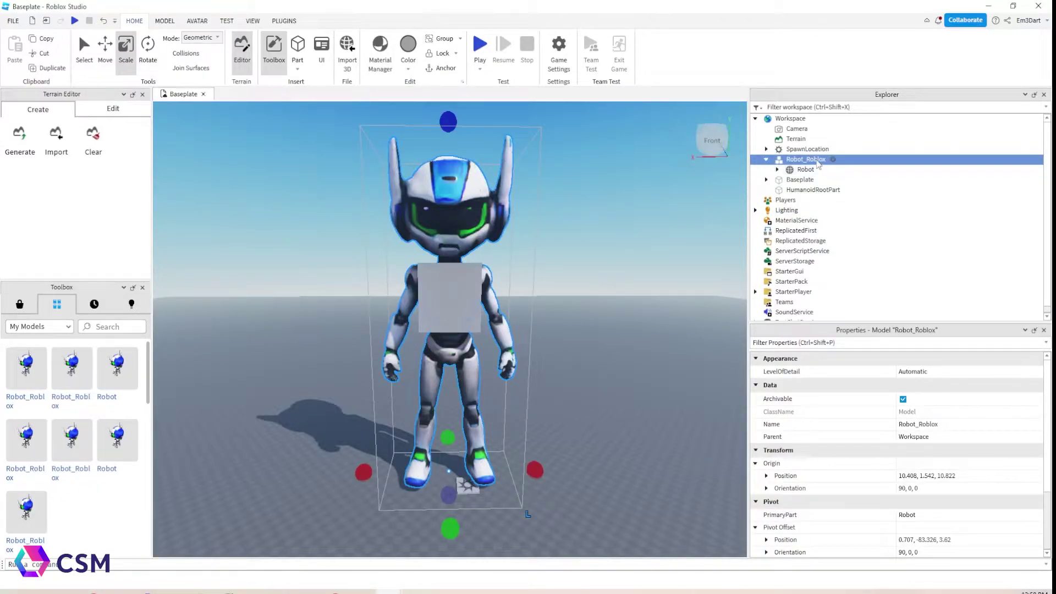
pyautogui.rightClick(819, 160)
pyautogui.click(862, 242)
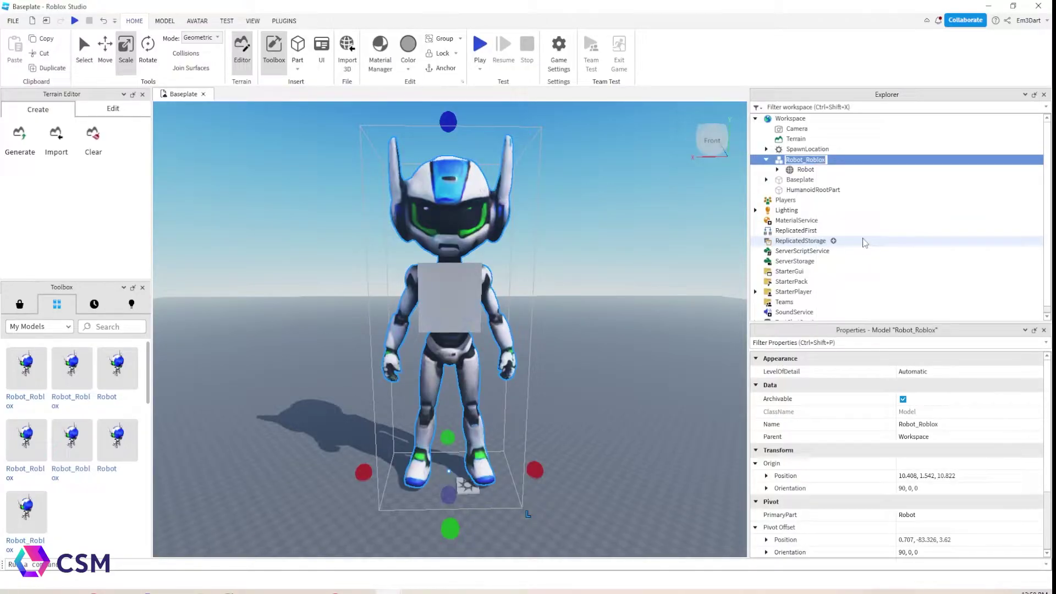
pyautogui.write('P')
pyautogui.press('Return')
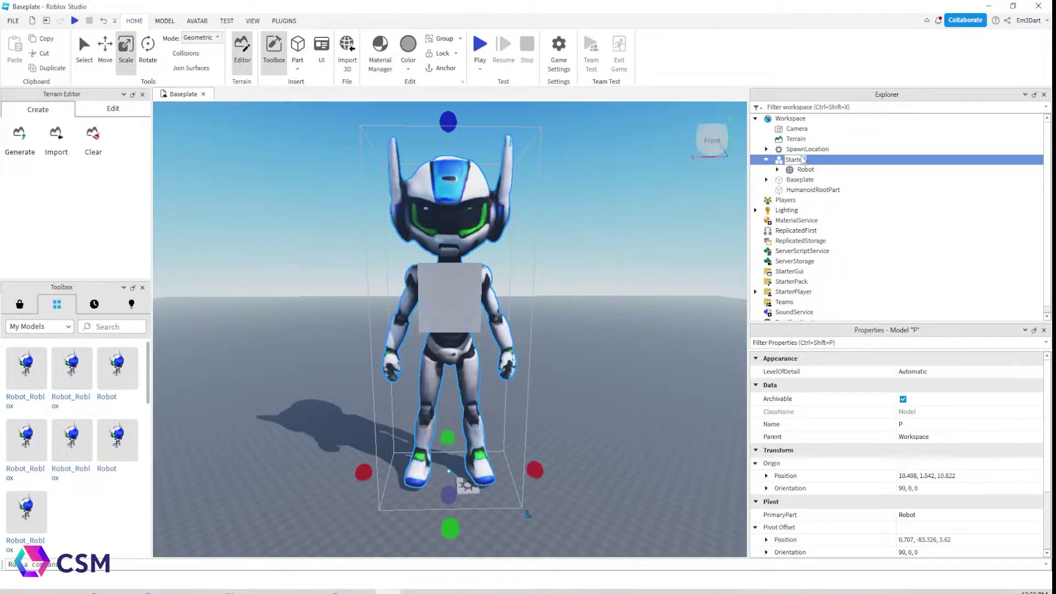
pyautogui.write('rCharacter')
pyautogui.press('Return')
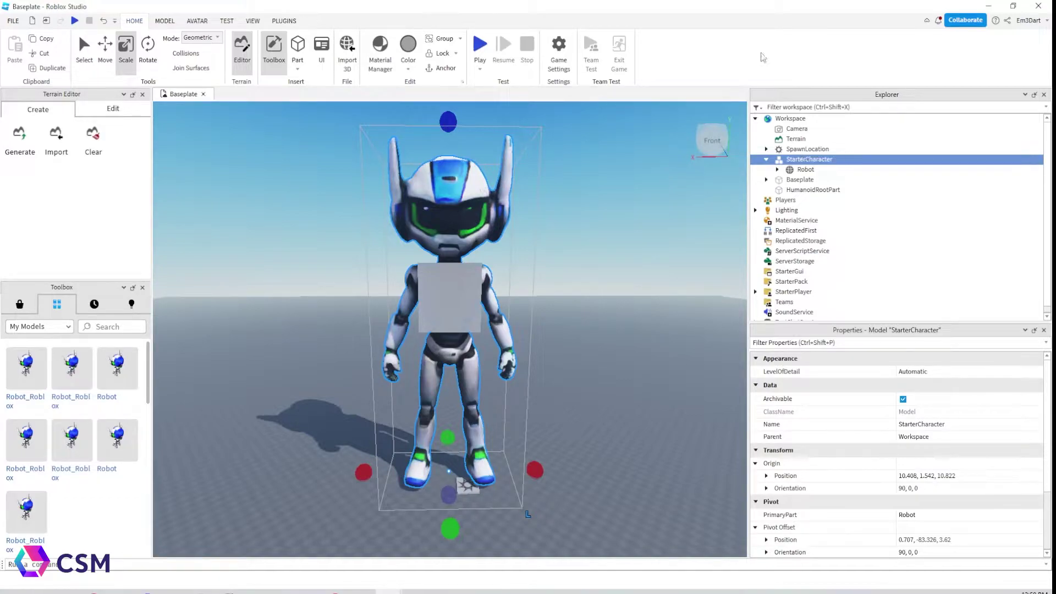
# Set the HumanoidRootPart's transparency to 1 and move the part into the StarterCharacter model
pyautogui.click(811, 190)
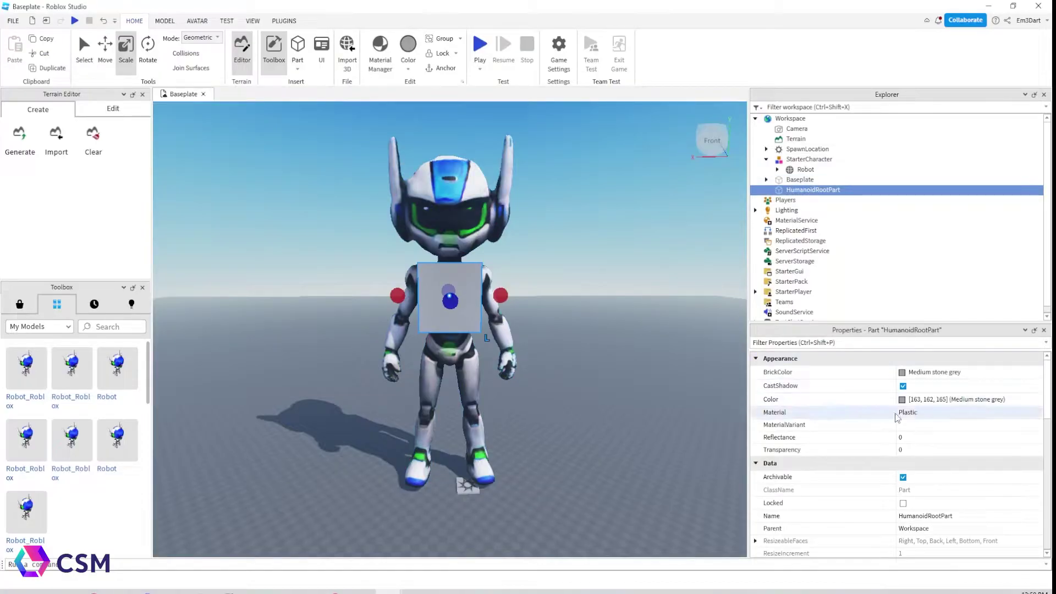
pyautogui.click(909, 449)
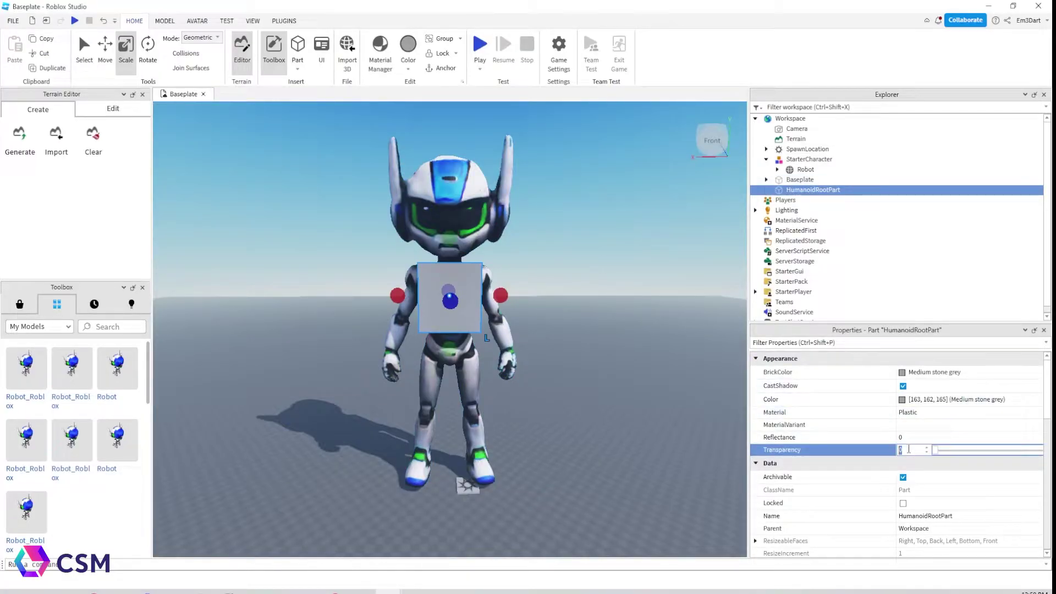
pyautogui.write('1')
pyautogui.press('Return')
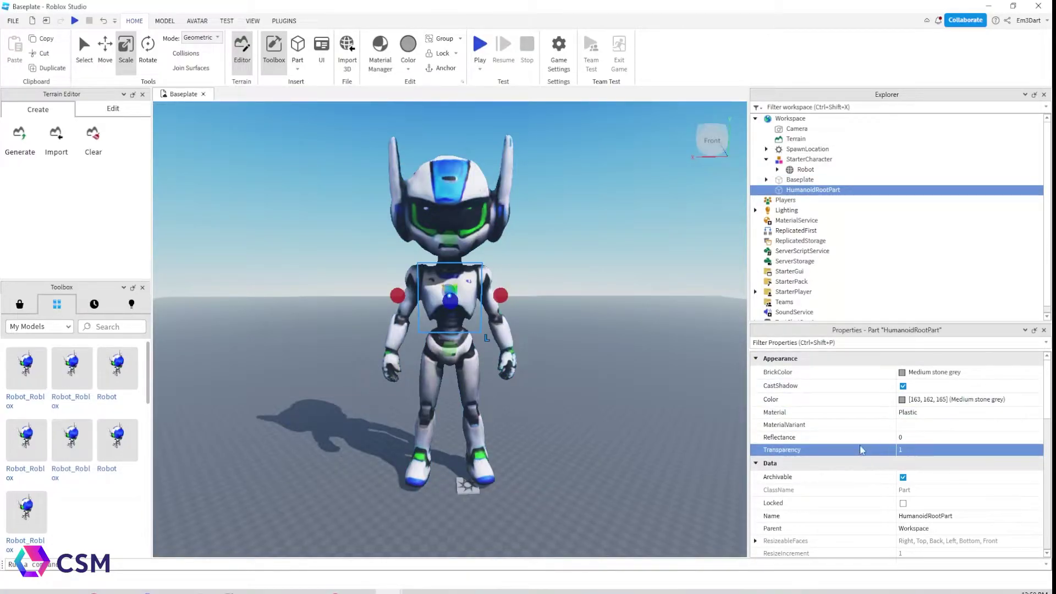
pyautogui.click(596, 335)
pyautogui.moveTo(594, 336); pyautogui.dragTo(584, 339, button='right')
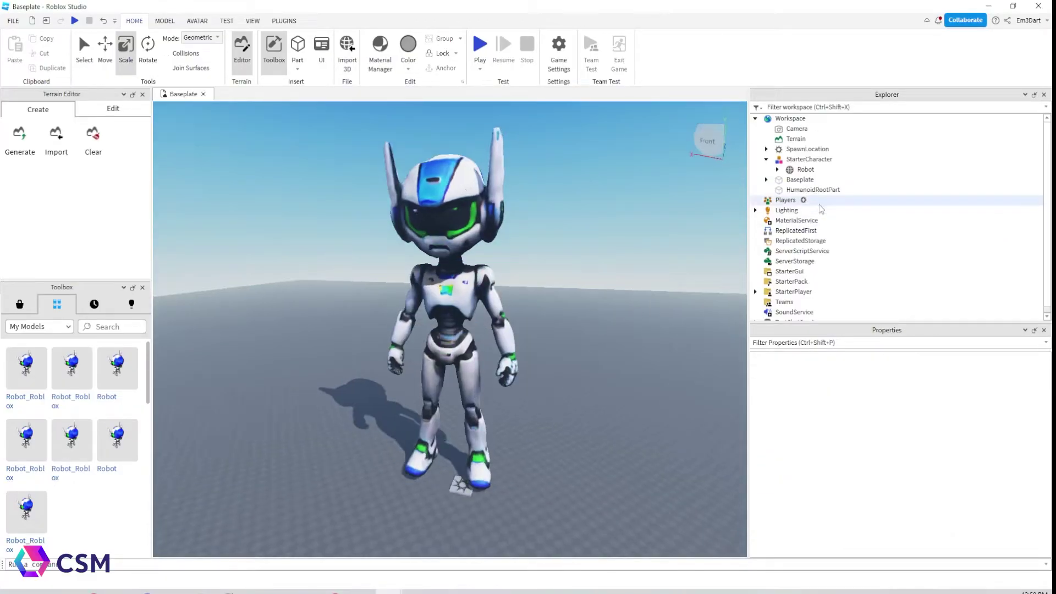
pyautogui.click(802, 191)
pyautogui.moveTo(808, 192); pyautogui.dragTo(799, 162)
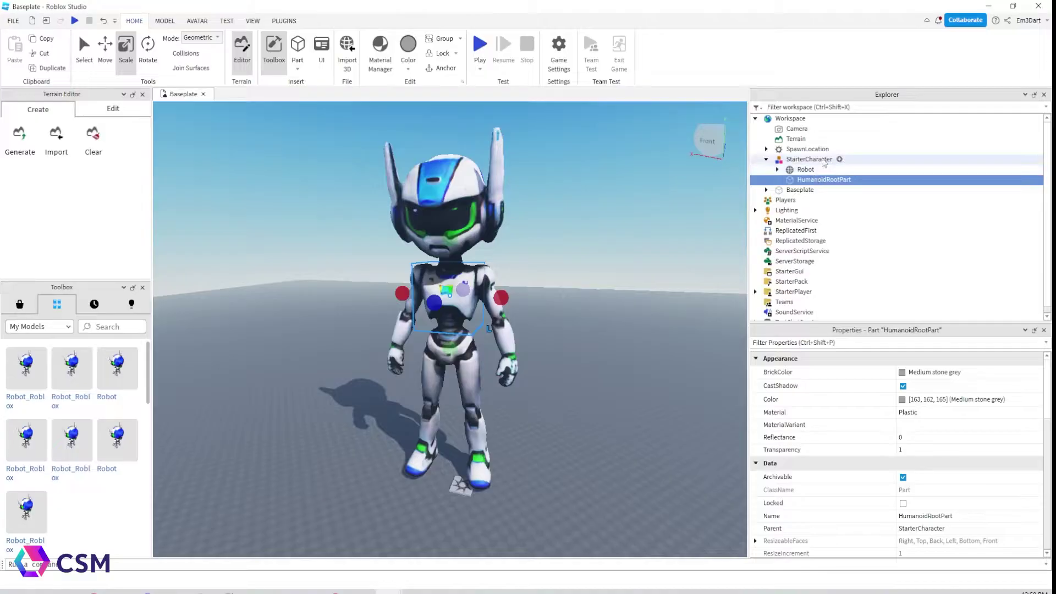
# Add a Humanoid object to the StarterCharacter model
pyautogui.click(831, 161)
pyautogui.click(840, 160)
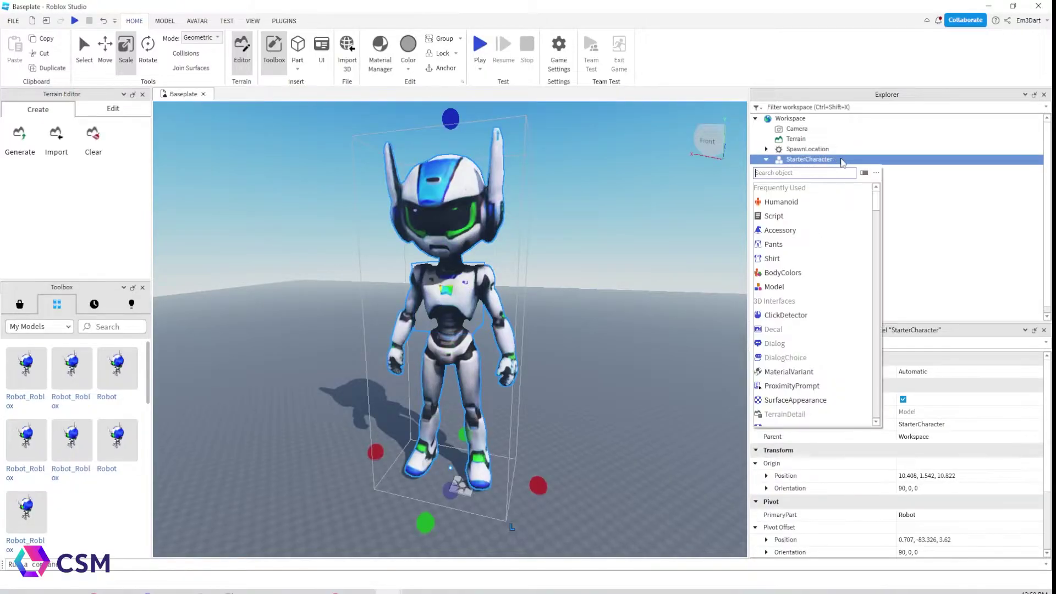
pyautogui.click(812, 202)
pyautogui.click(816, 171)
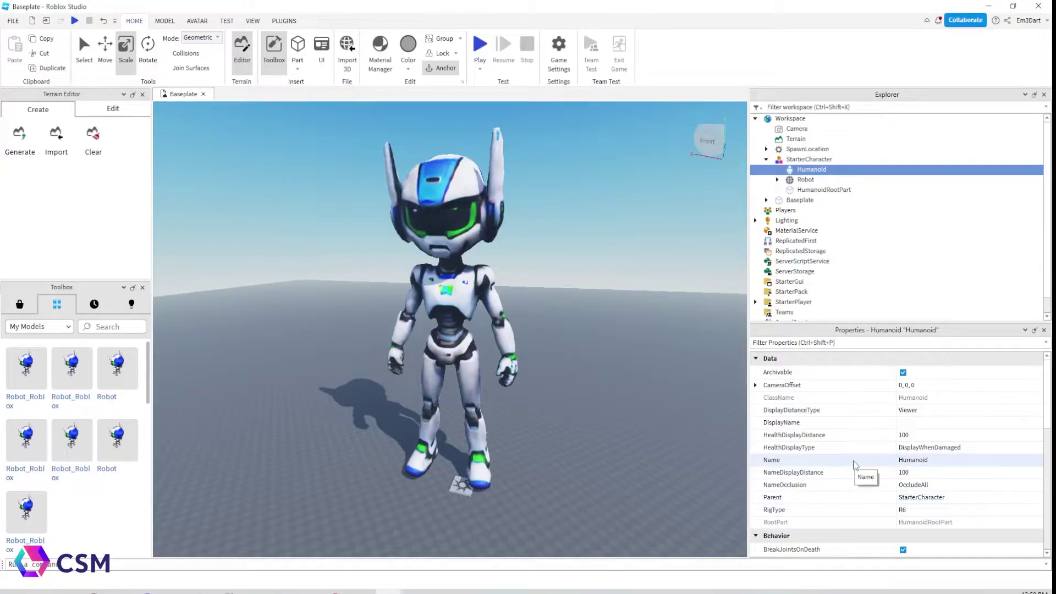
# Set the Humanoid's HipHeight to 16
pyautogui.scroll(-3, 858, 470)
pyautogui.scroll(-1, 856, 472)
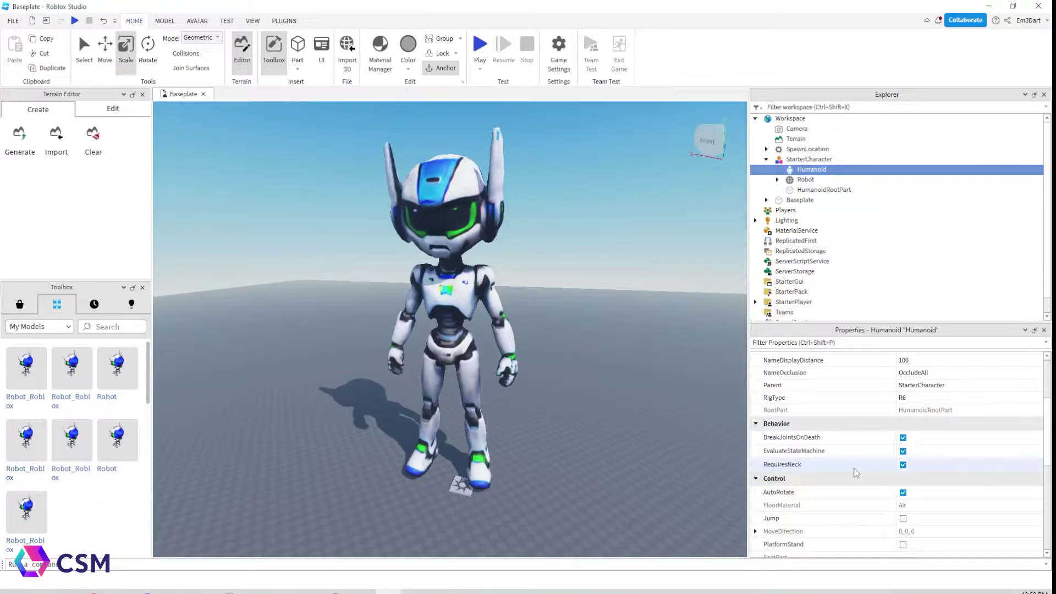
pyautogui.scroll(-6, 857, 472)
pyautogui.scroll(-1, 856, 472)
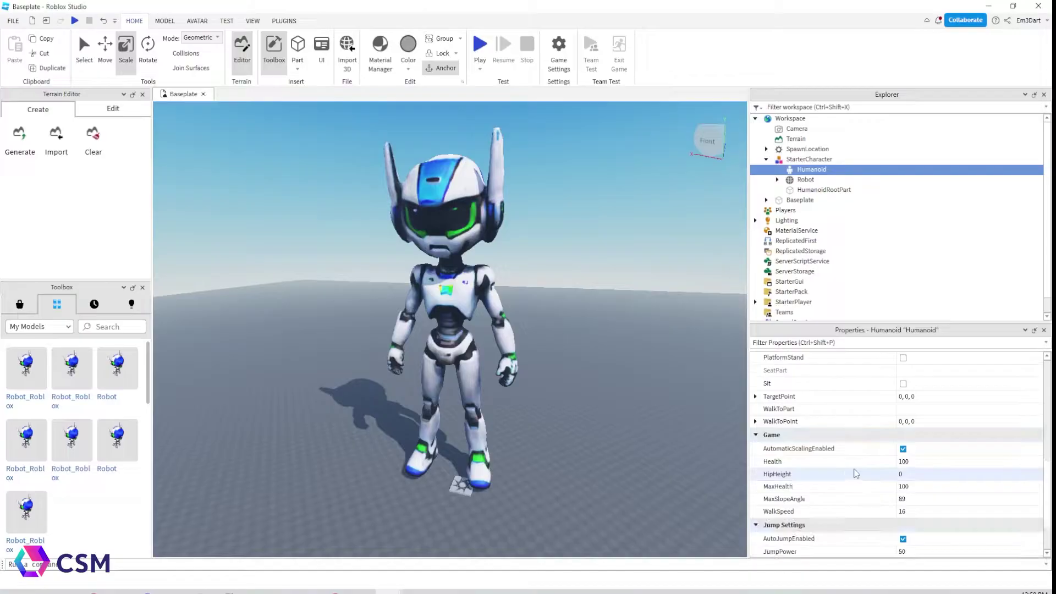
pyautogui.click(911, 475)
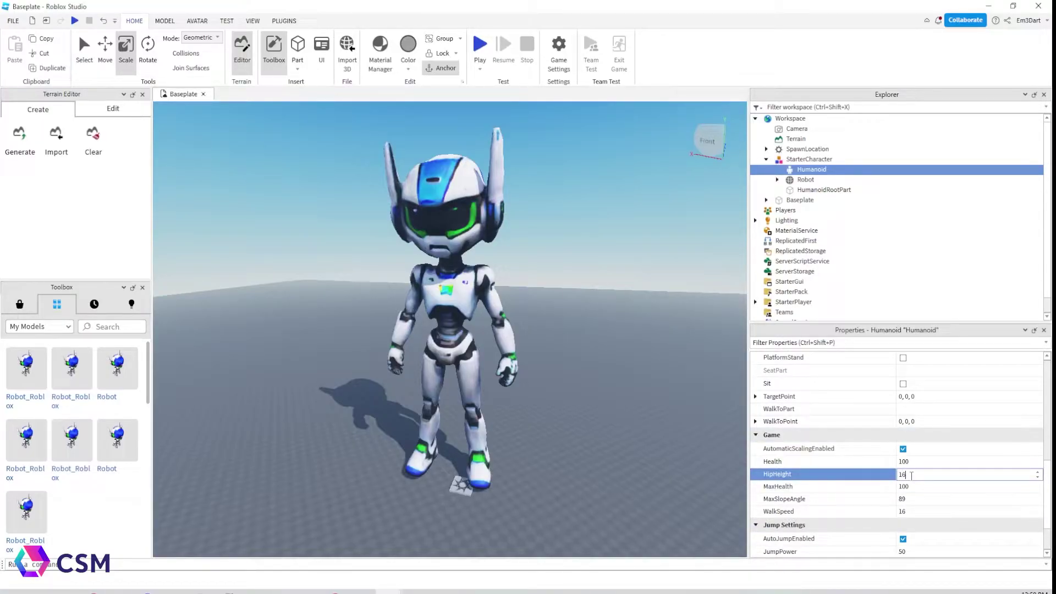
pyautogui.press('Return')
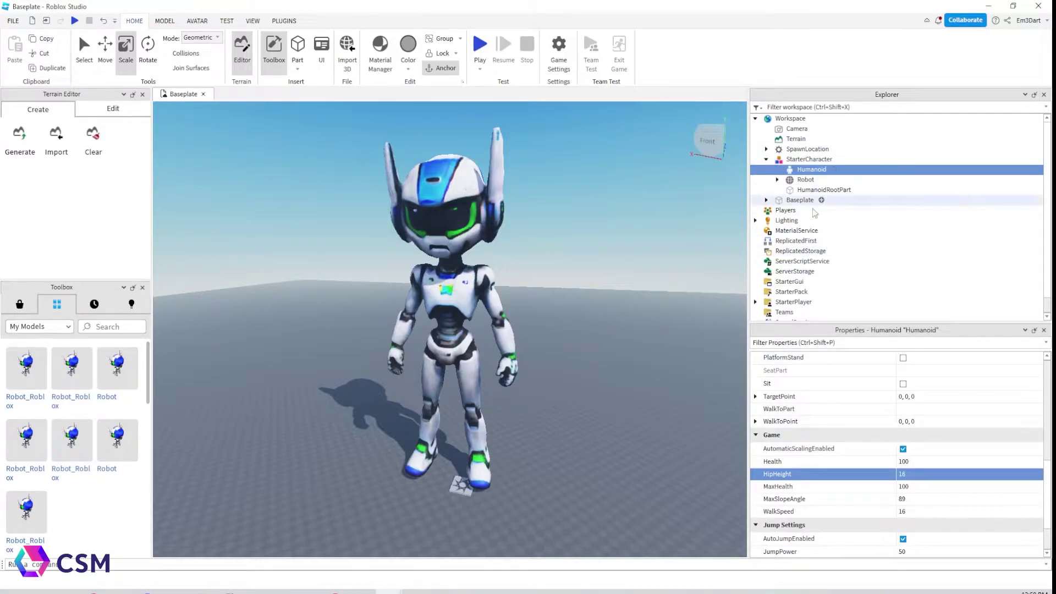
# Set the Humanoid's WalkSpeed to 25
pyautogui.scroll(-1, 908, 484)
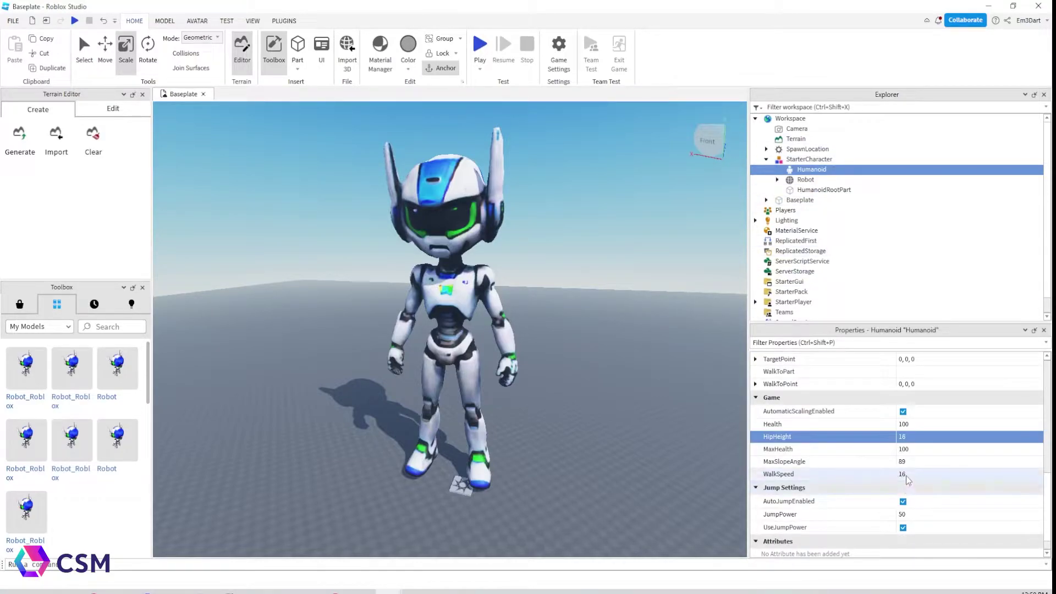
pyautogui.click(908, 477)
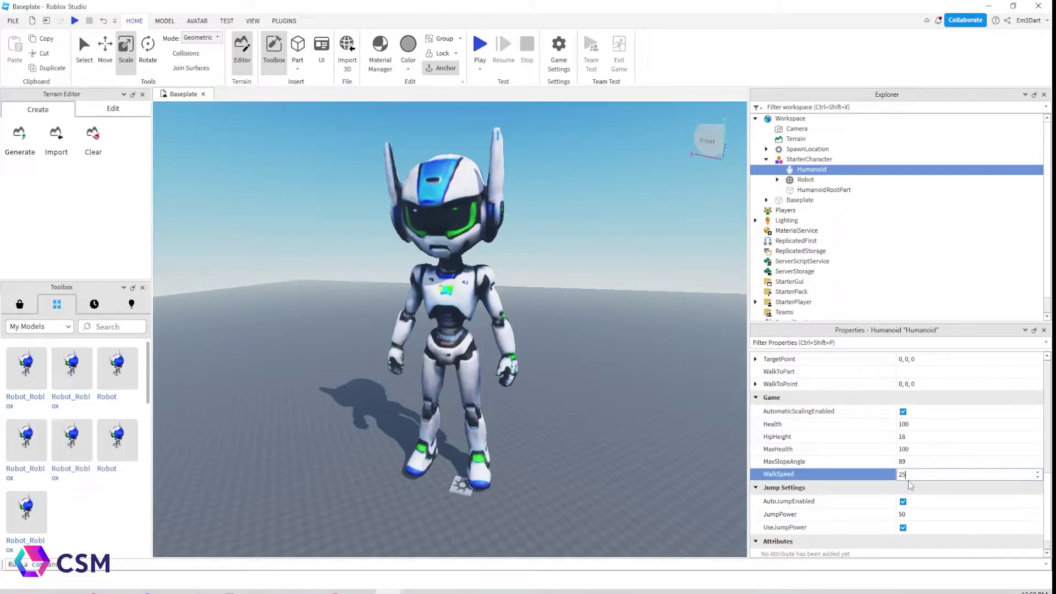
pyautogui.press('Return')
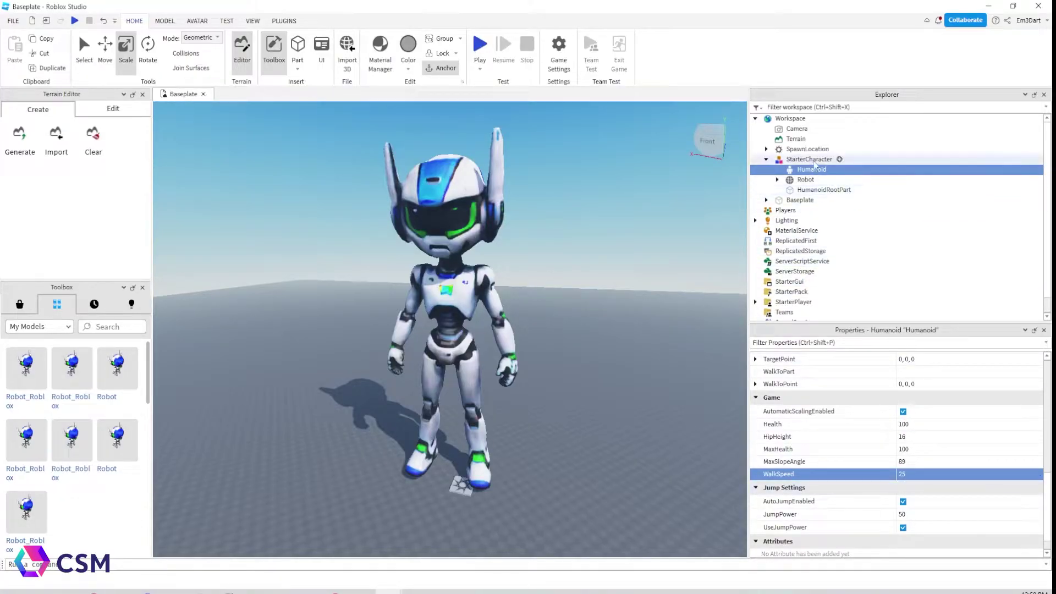
# Change the Humanoid's RigType to R15
pyautogui.scroll(4, 861, 401)
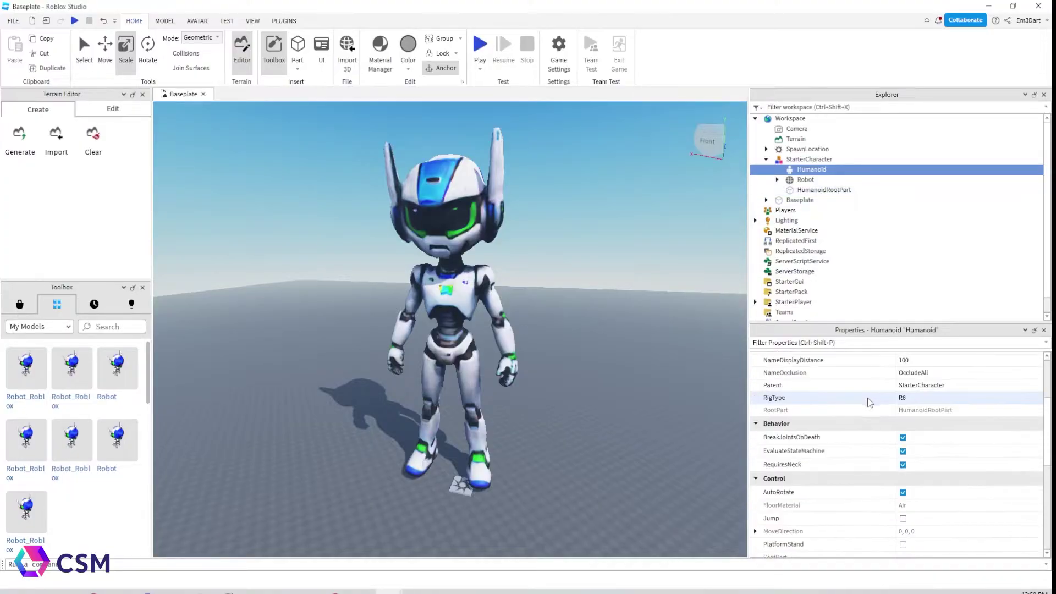
pyautogui.click(908, 404)
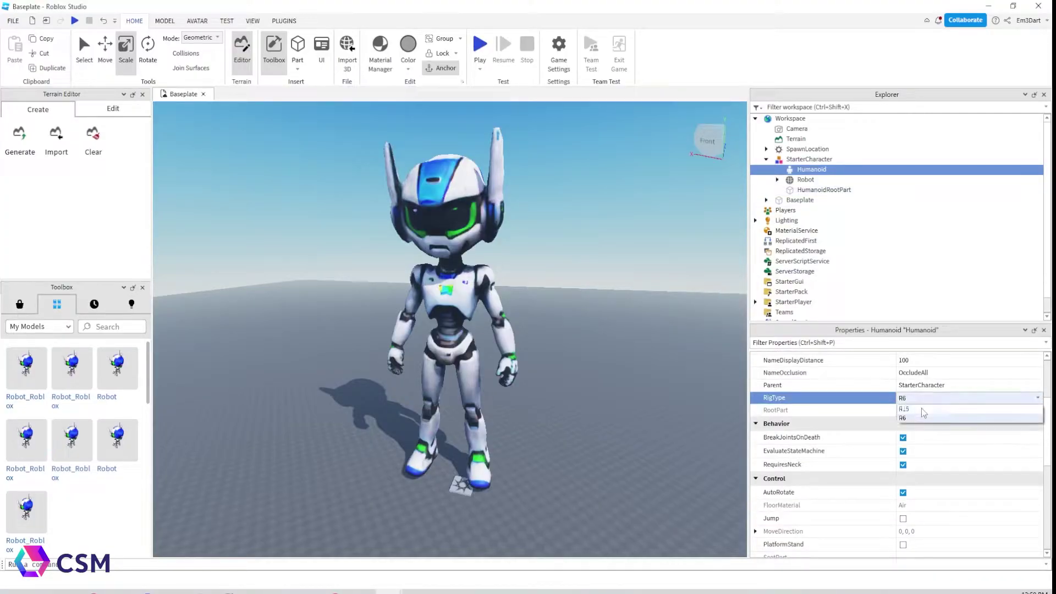
pyautogui.click(917, 416)
pyautogui.scroll(1, 851, 413)
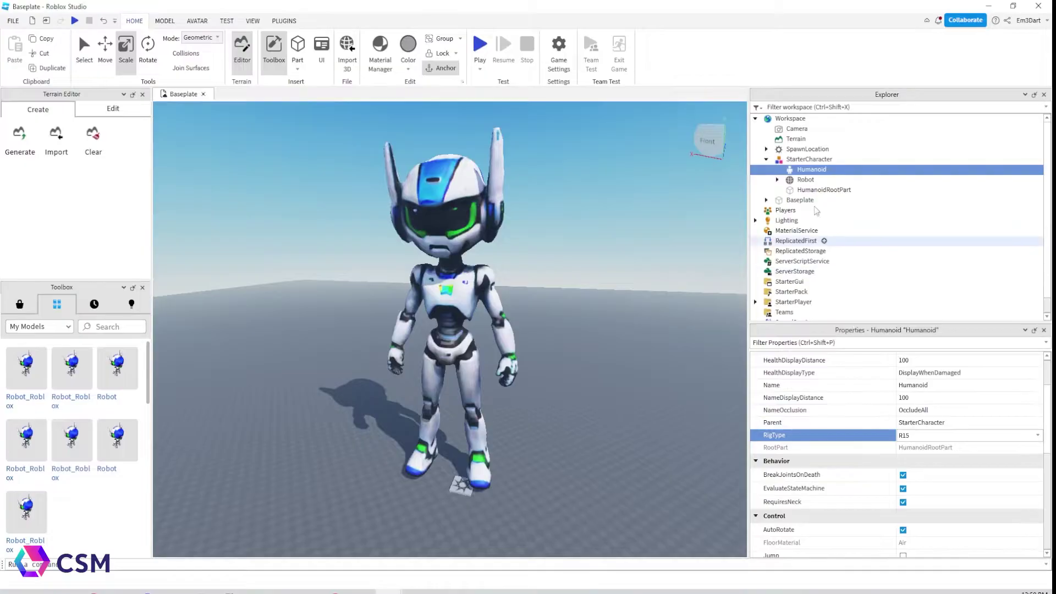
# Add a new Script to StarterCharacterScripts under StarterPlayer
pyautogui.scroll(-1, 818, 223)
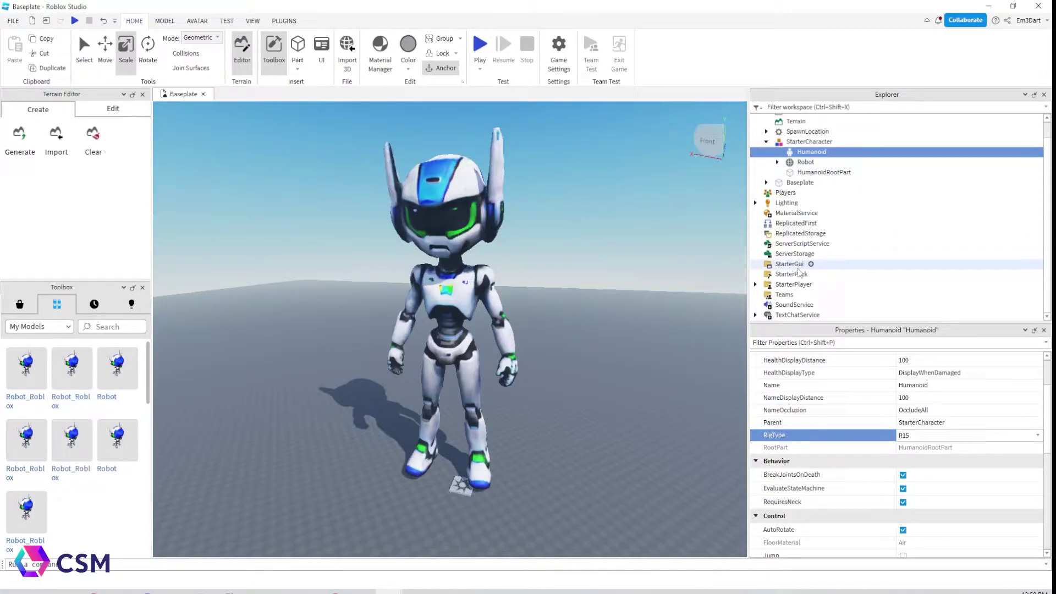
pyautogui.click(755, 284)
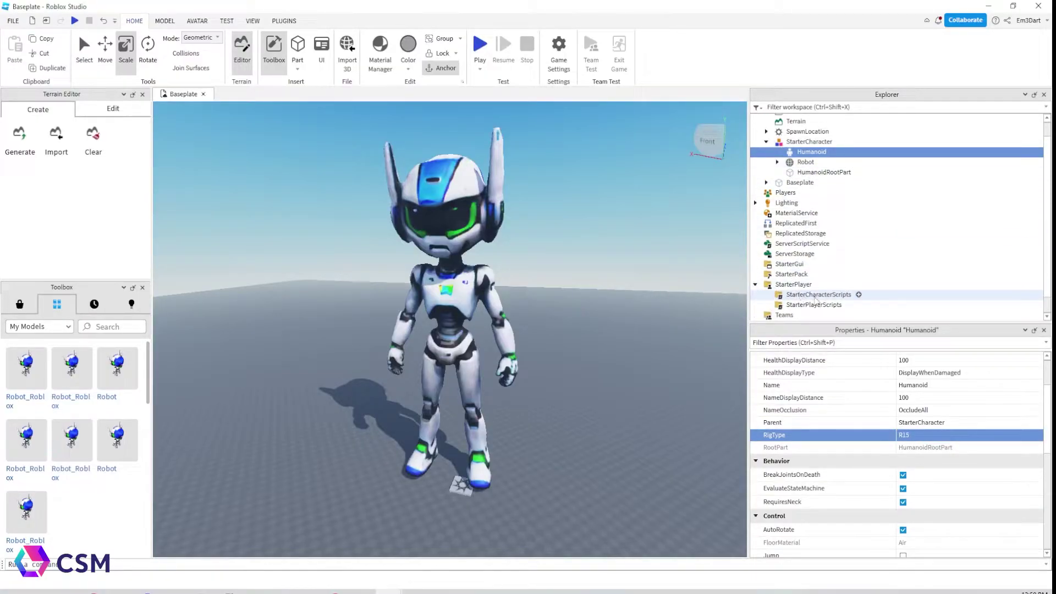
pyautogui.click(815, 295)
pyautogui.click(859, 295)
pyautogui.click(801, 352)
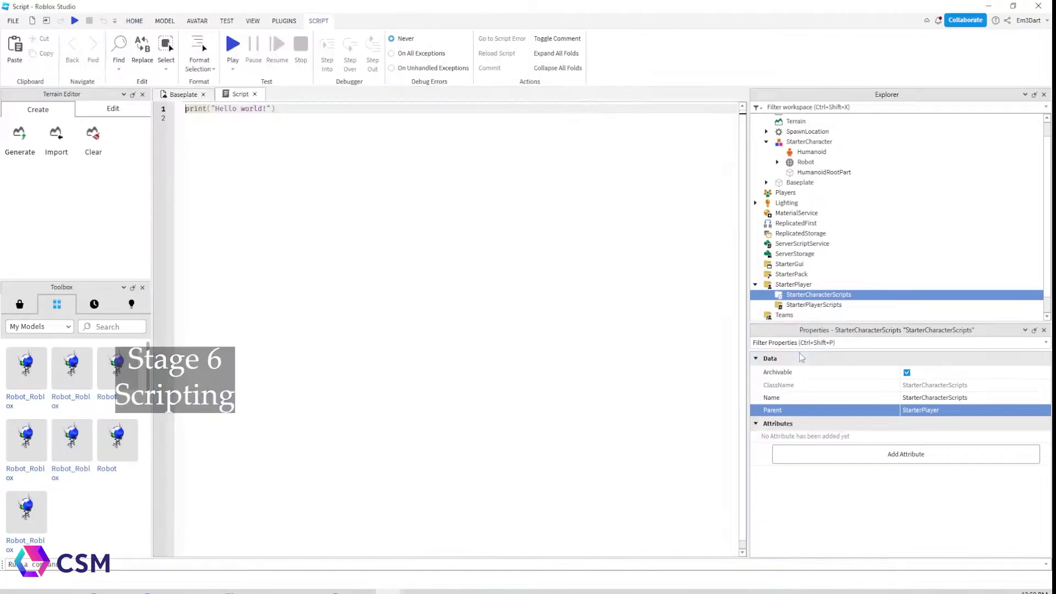
pyautogui.scroll(-1, 836, 300)
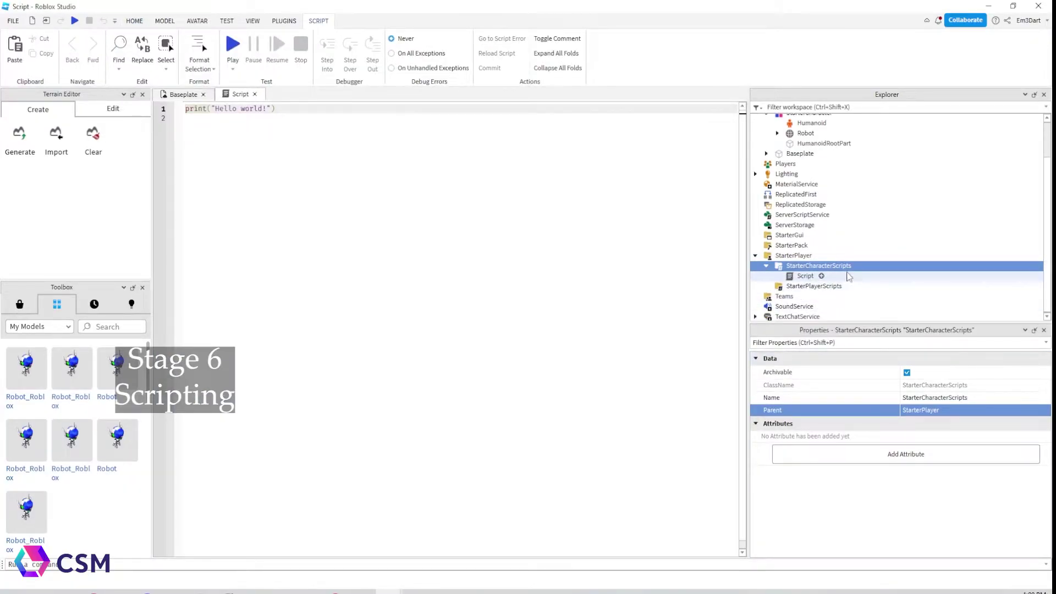
# Replace the new script's default code with wait(1) followed by script.Parent.Humanoid.HipHeight = 10
pyautogui.click(845, 277)
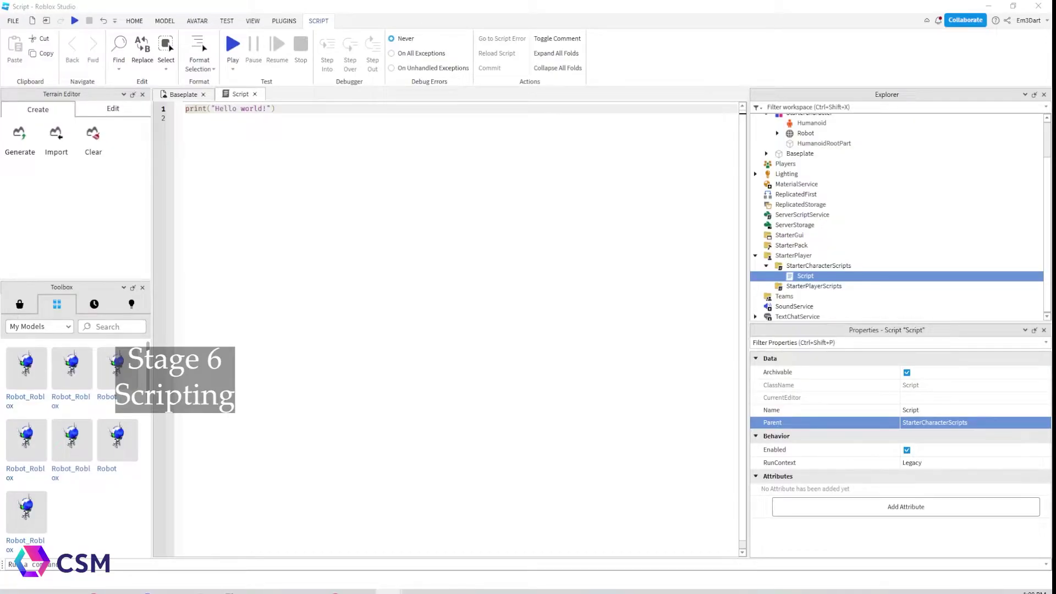
pyautogui.moveTo(281, 114); pyautogui.dragTo(187, 114)
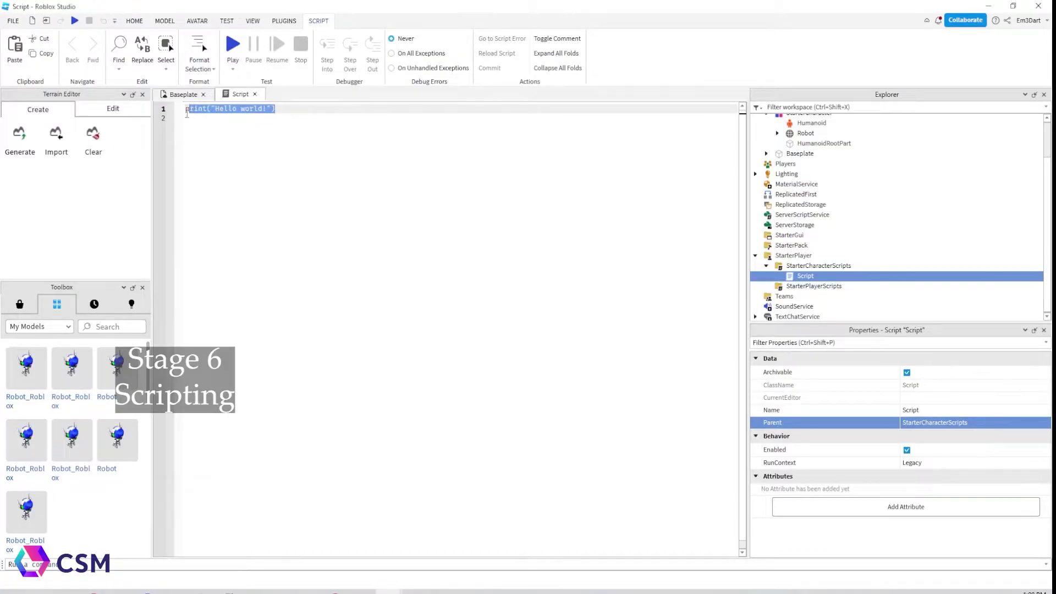
pyautogui.press('BackSpace')
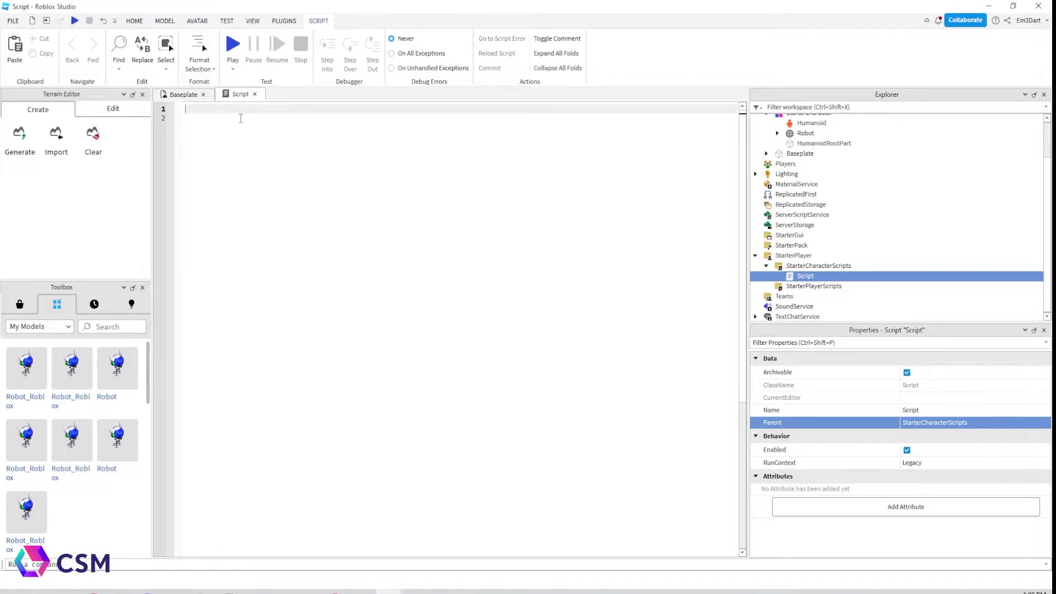
pyautogui.write('wait(1) script.Parent.Humanoid.HipHeight = 6.5')
pyautogui.moveTo(348, 117); pyautogui.dragTo(335, 118)
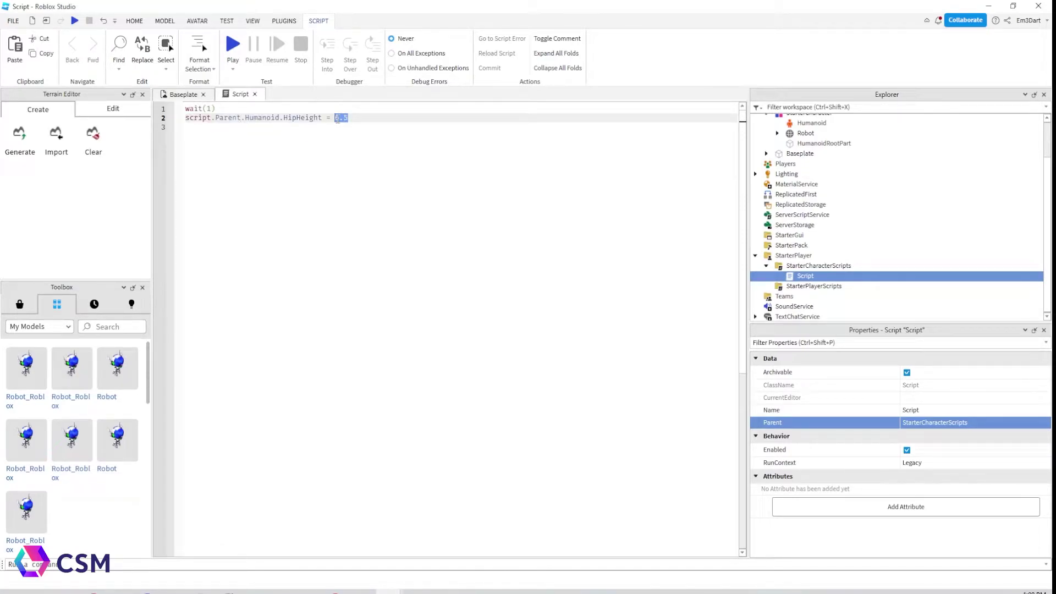
pyautogui.press('BackSpace')
# Compare the StarterCharacter Humanoid's HipHeight property with the value in the script
pyautogui.scroll(2, 825, 149)
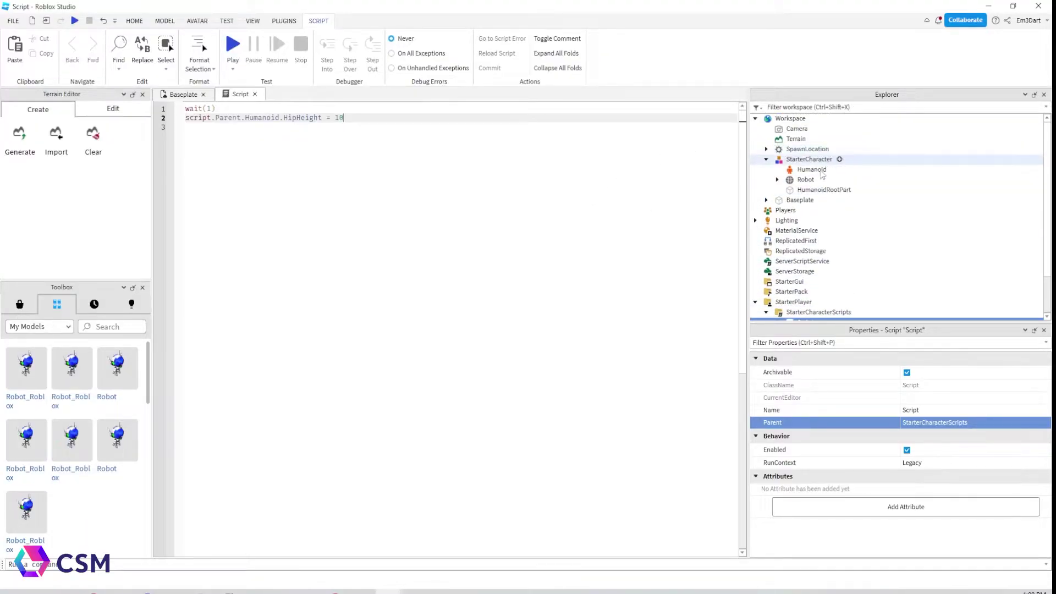
pyautogui.click(812, 169)
pyautogui.scroll(-8, 891, 471)
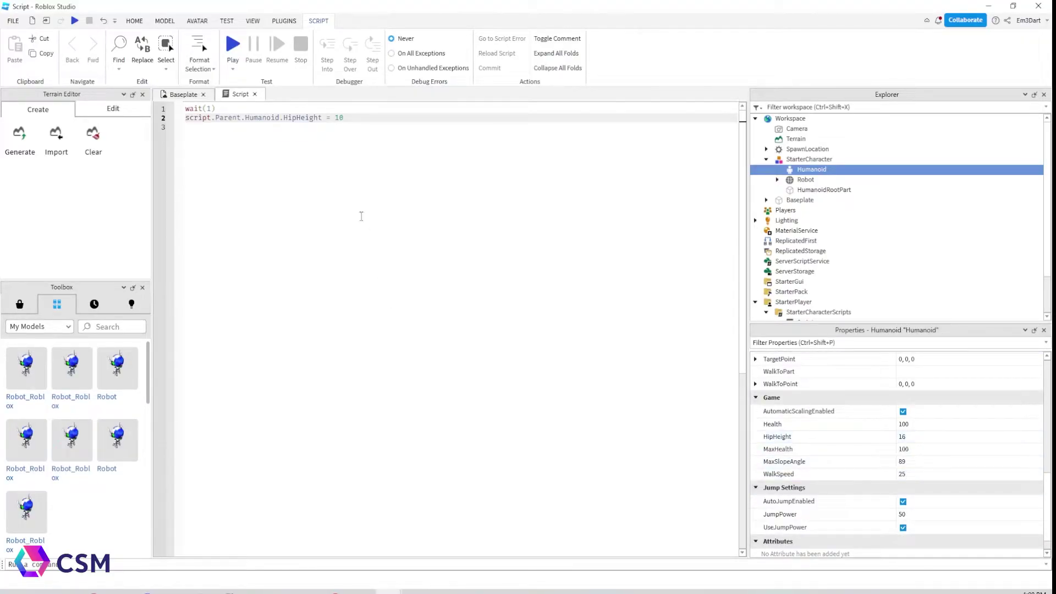
pyautogui.click(348, 117)
# Play-test the Baseplate place and copy the Animate script from the spawned player's character model in Workspace
pyautogui.click(183, 94)
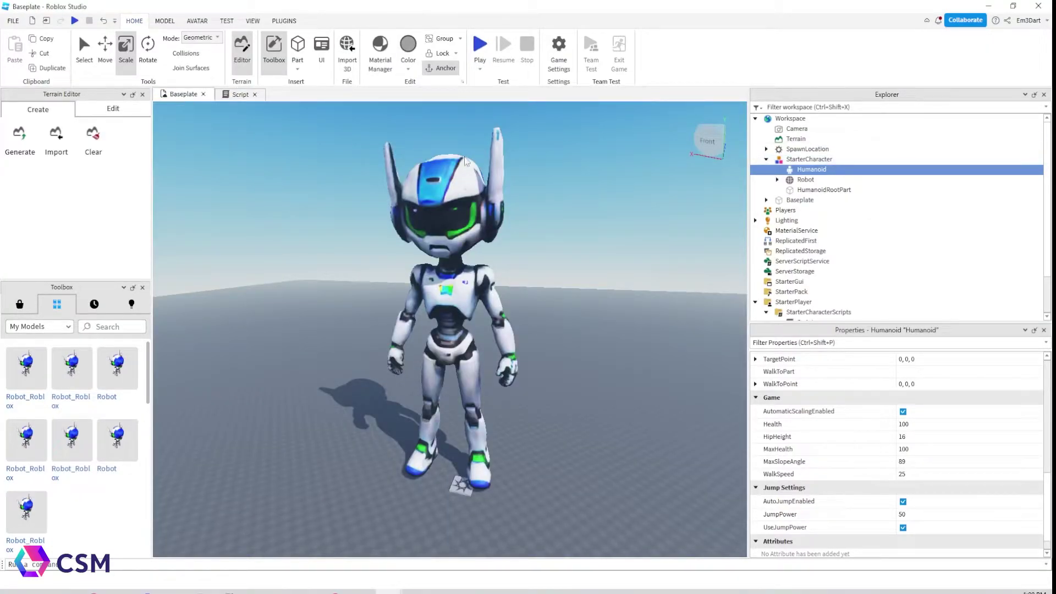
pyautogui.click(480, 45)
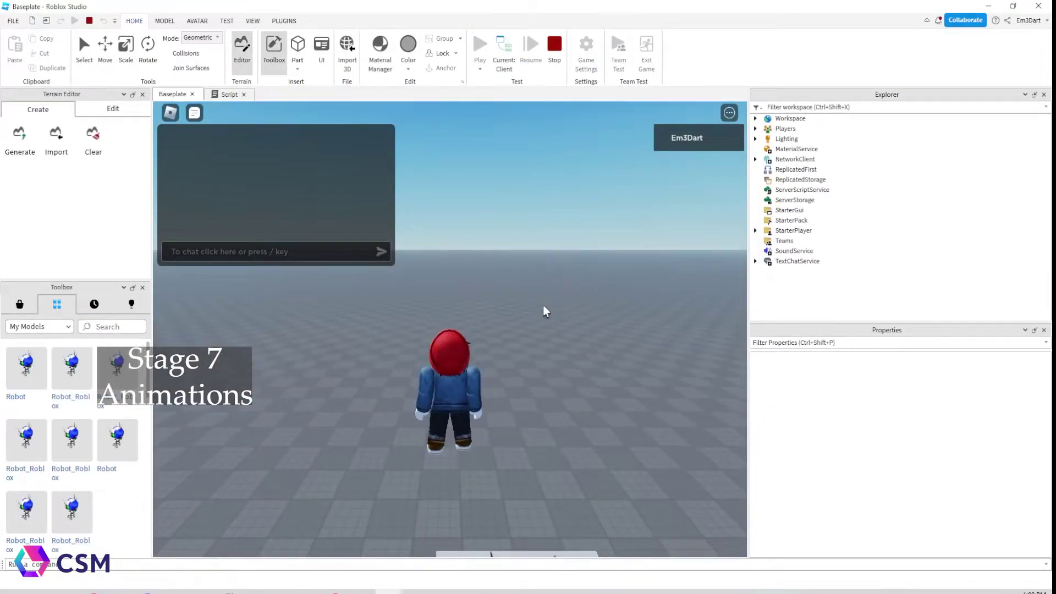
pyautogui.click(756, 120)
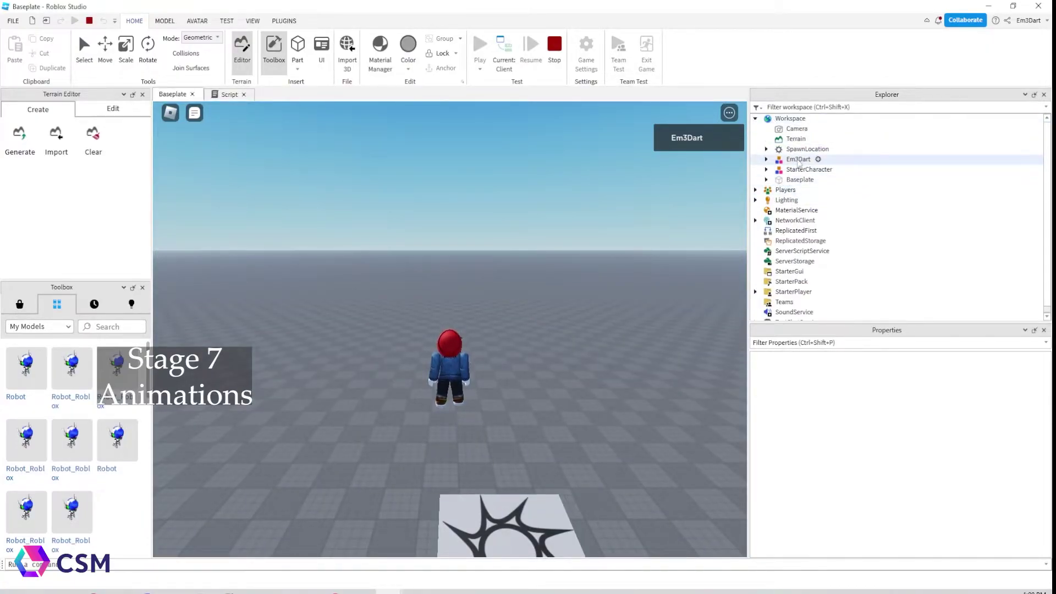
pyautogui.click(798, 161)
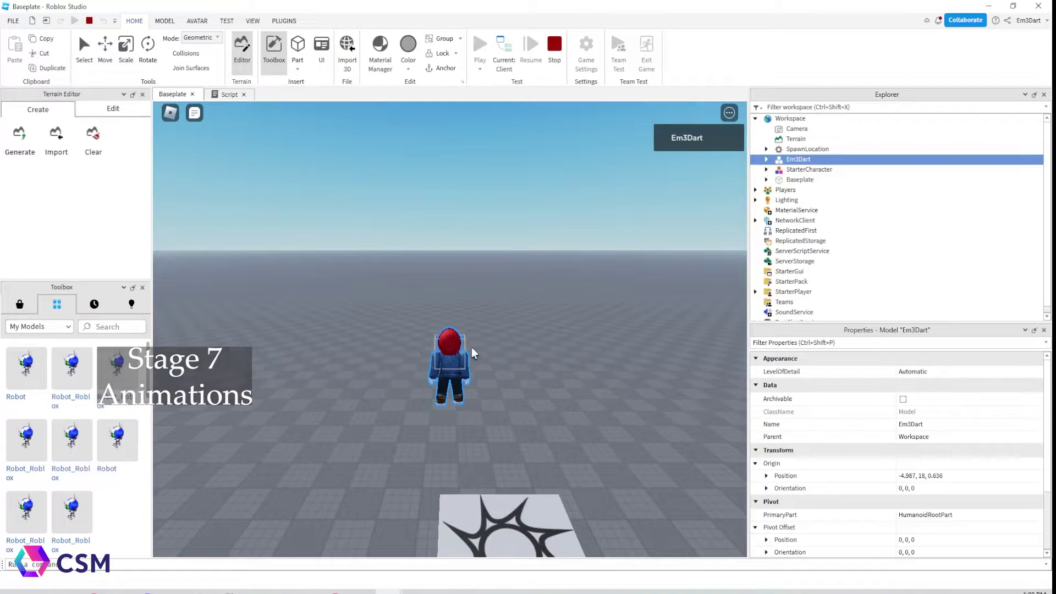
pyautogui.click(766, 159)
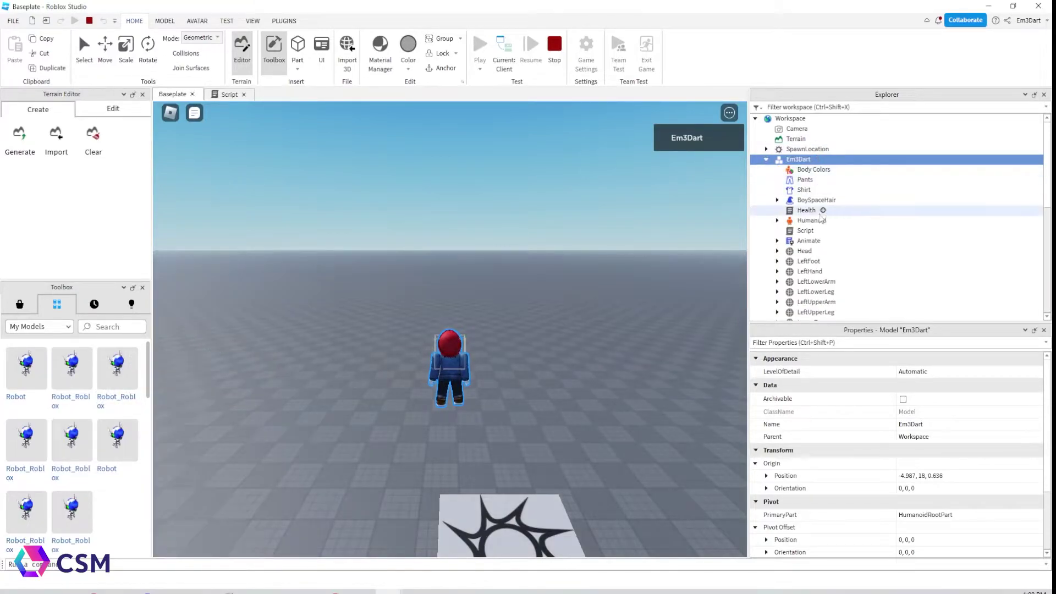
pyautogui.click(810, 243)
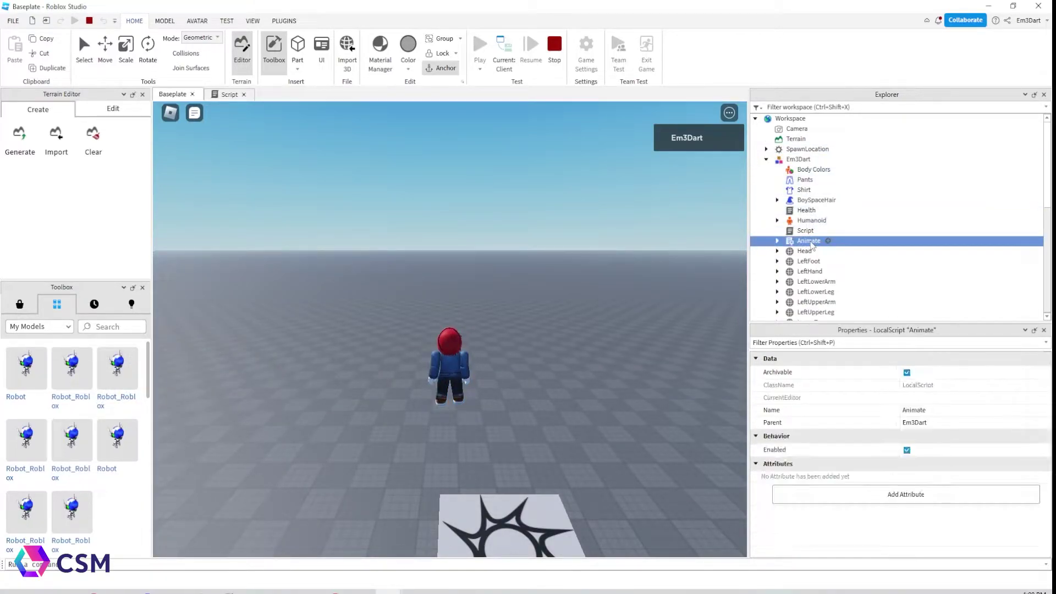
pyautogui.rightClick(811, 244)
pyautogui.click(856, 53)
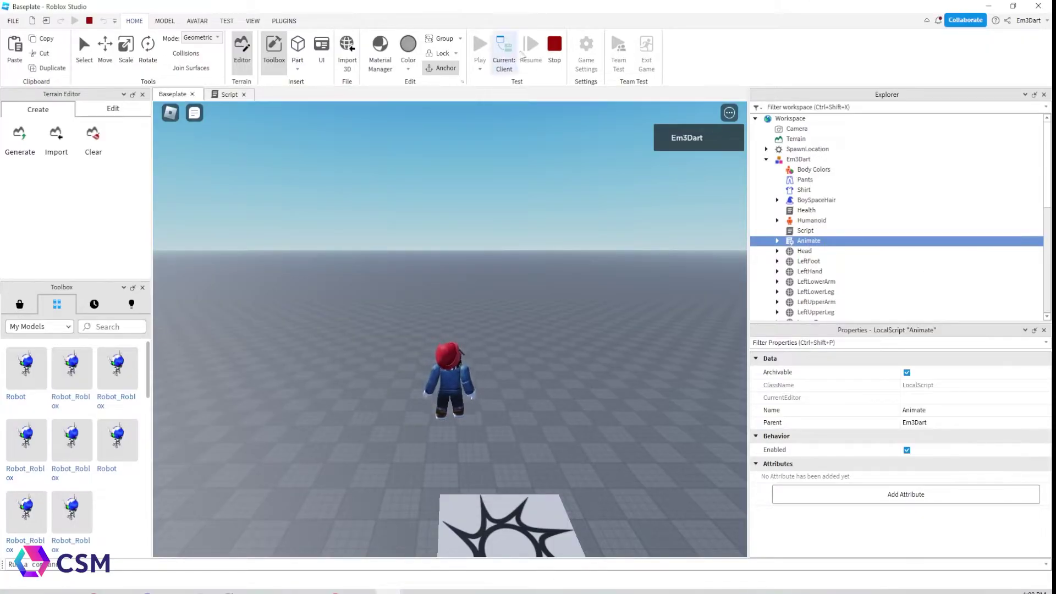
# Stop the play test and paste the copied Animate script into StarterCharacterScripts
pyautogui.click(554, 45)
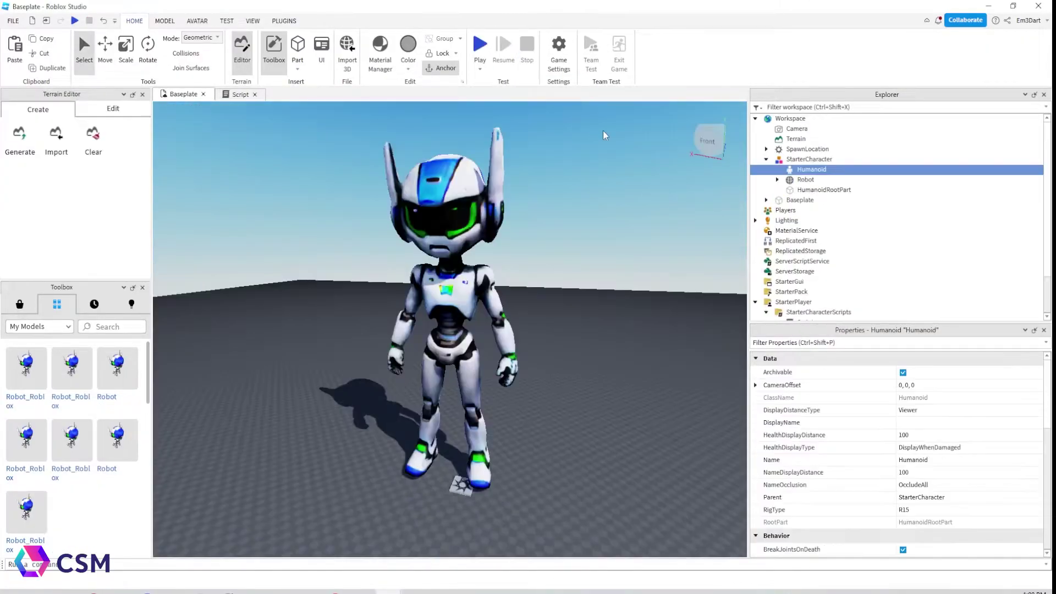
pyautogui.scroll(1, 612, 281)
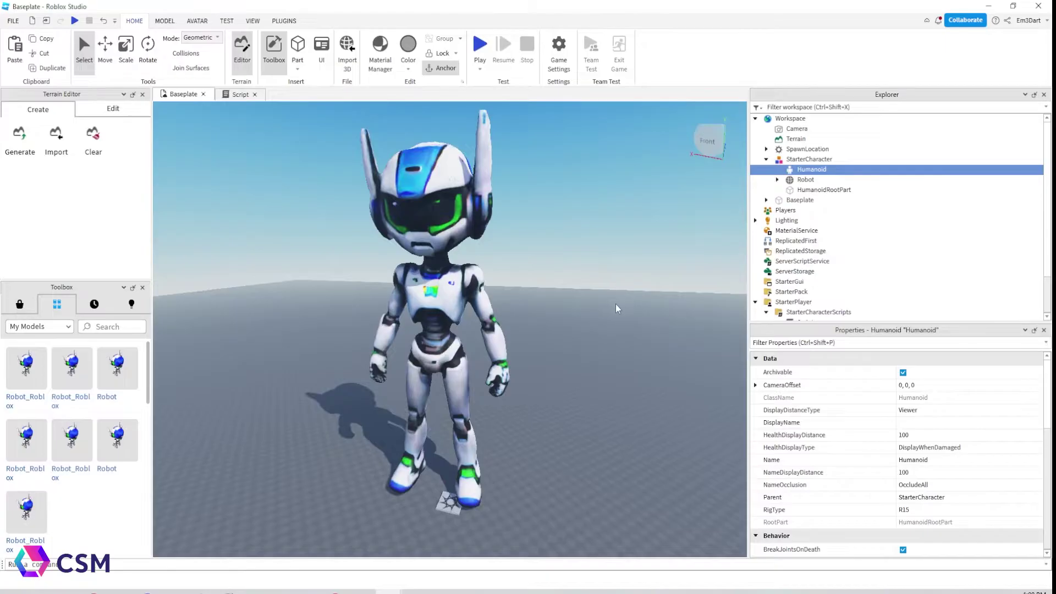
pyautogui.click(799, 160)
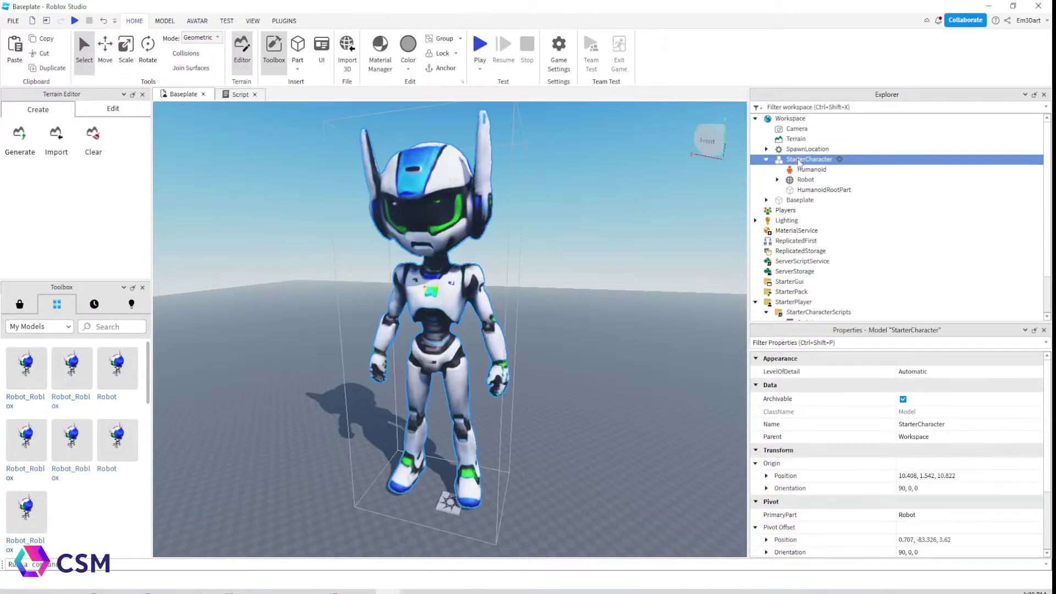
pyautogui.scroll(-3, 792, 220)
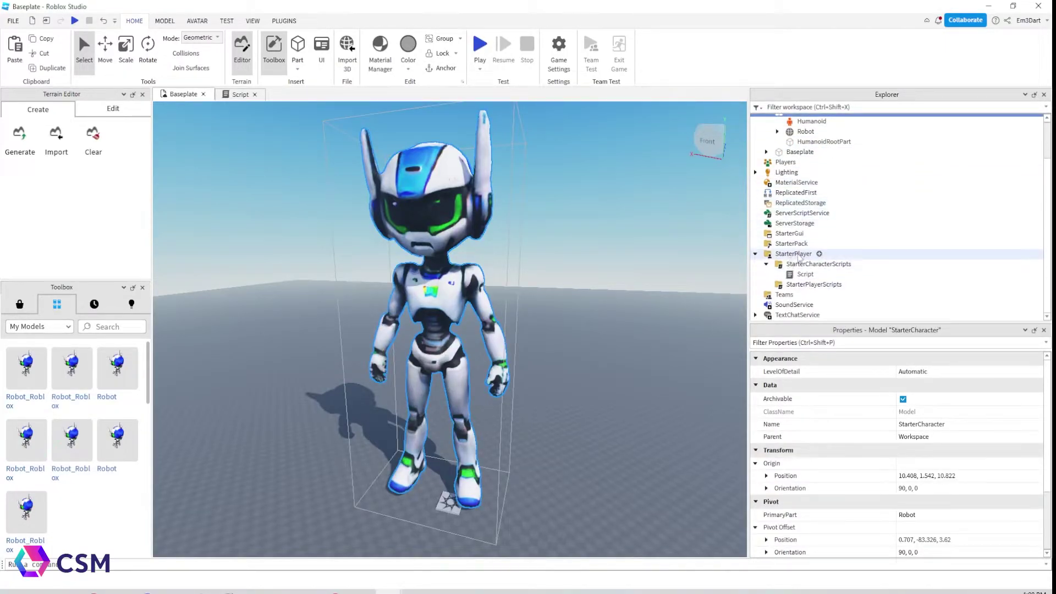
pyautogui.click(800, 264)
pyautogui.rightClick(820, 269)
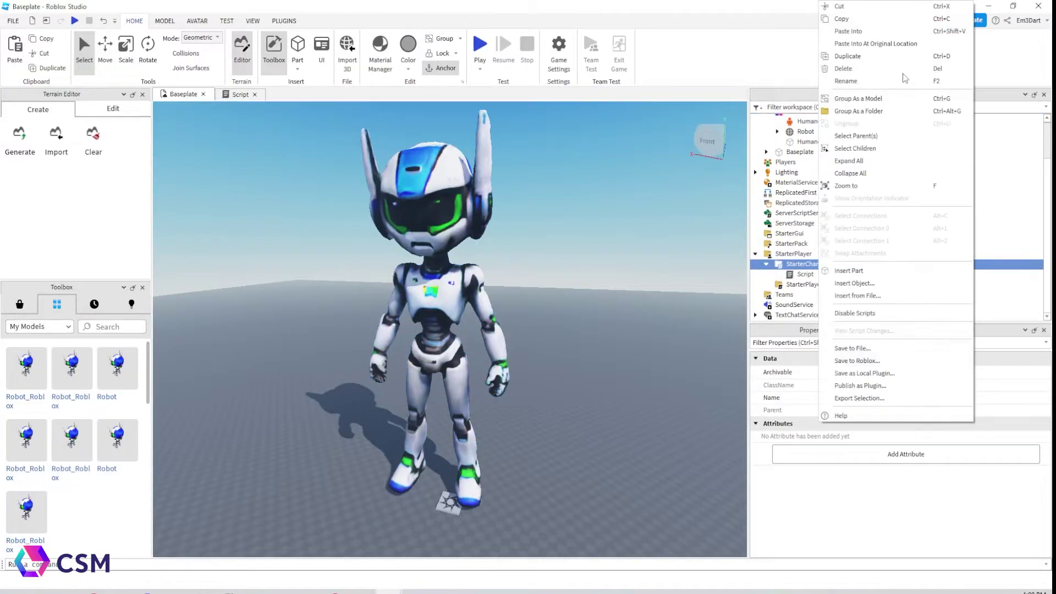
pyautogui.click(875, 34)
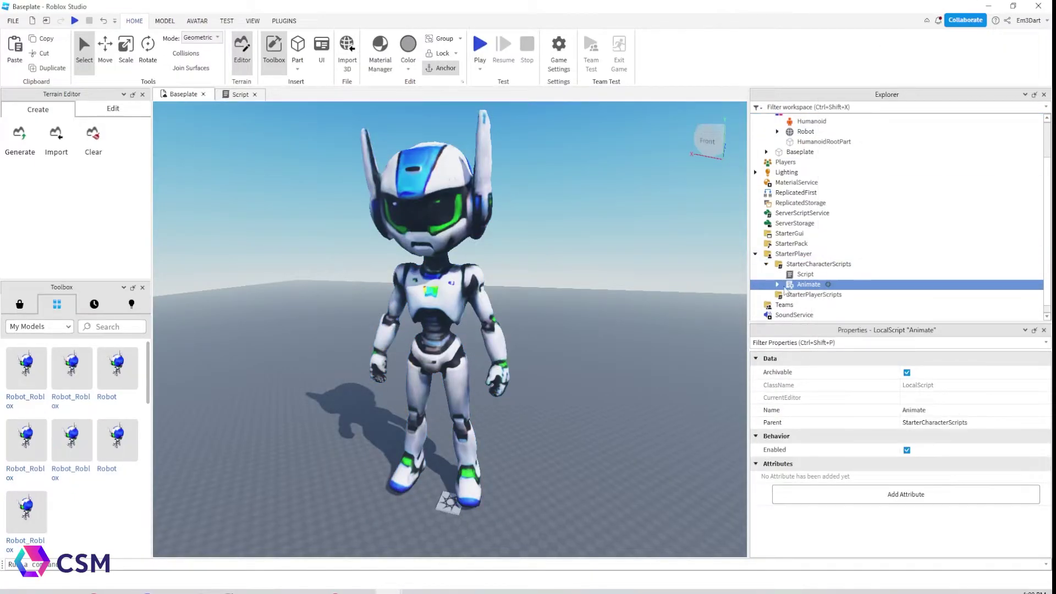
# Expand the Animate script in StarterCharacterScripts and review the animation entries it contains
pyautogui.click(778, 284)
pyautogui.scroll(-6, 801, 220)
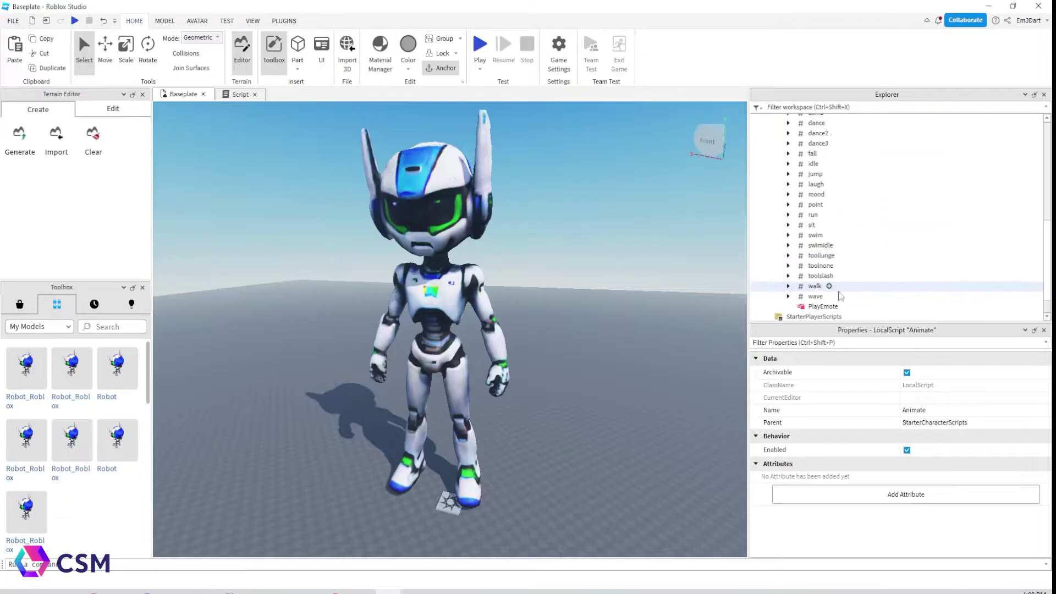
pyautogui.scroll(10, 861, 256)
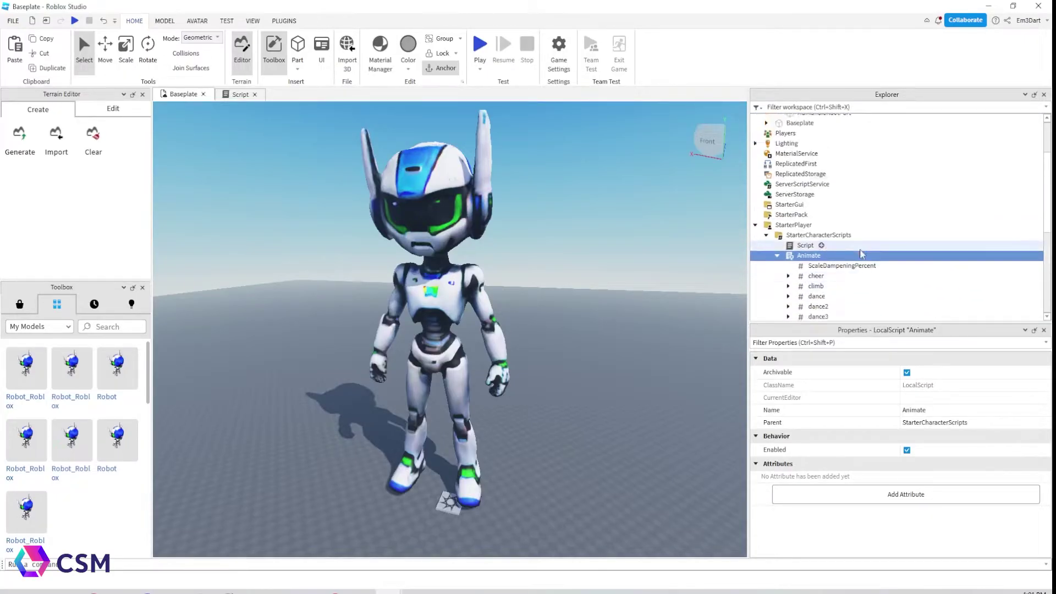
# Open the Animation Editor on the StarterCharacter rig and create a new animation clip with the default name
pyautogui.click(812, 160)
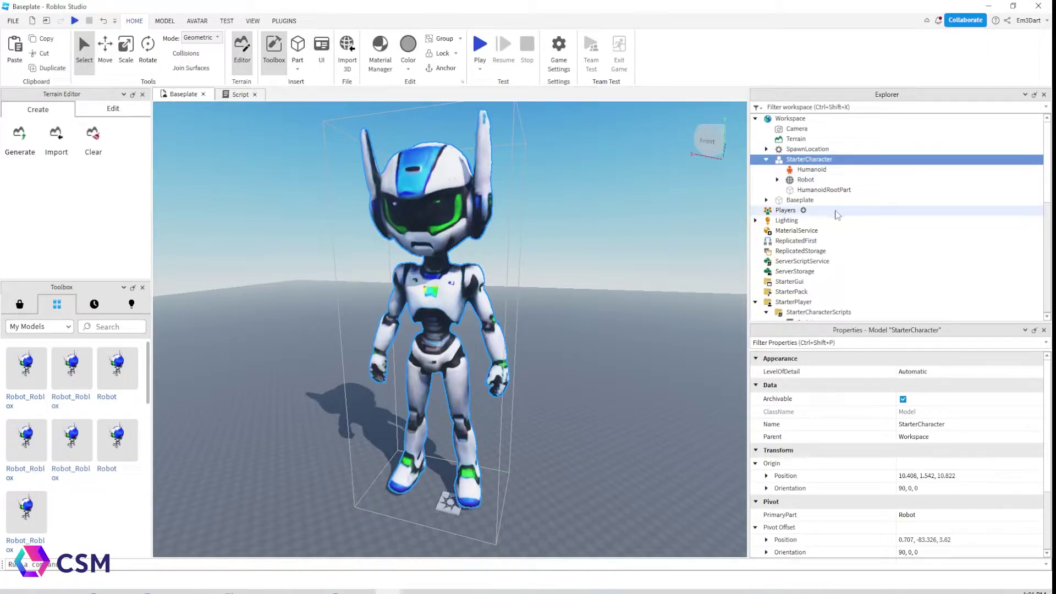
pyautogui.scroll(-1, 504, 178)
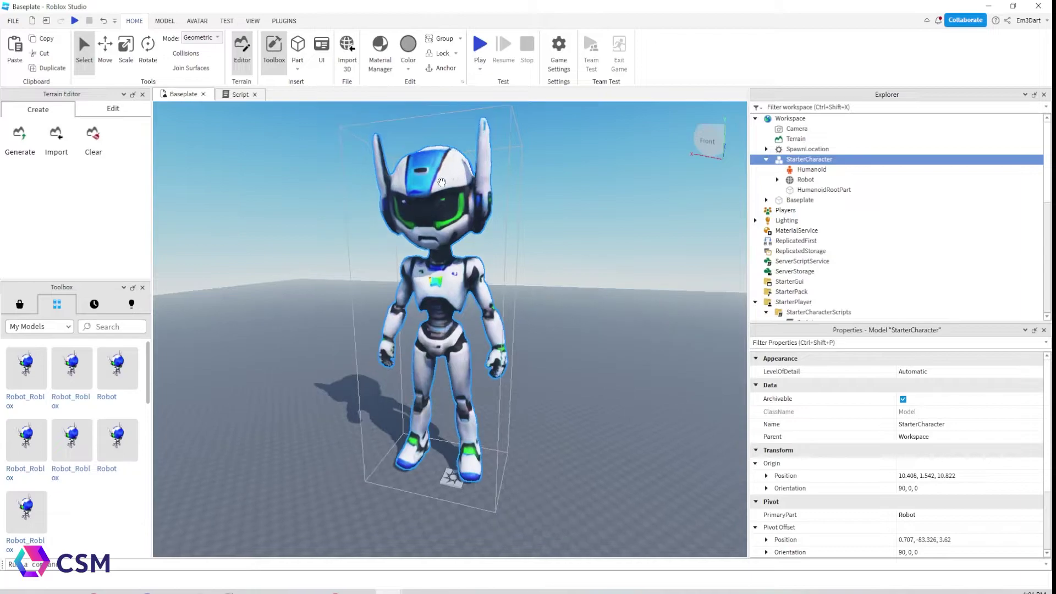
pyautogui.moveTo(338, 194); pyautogui.dragTo(345, 193, button='right')
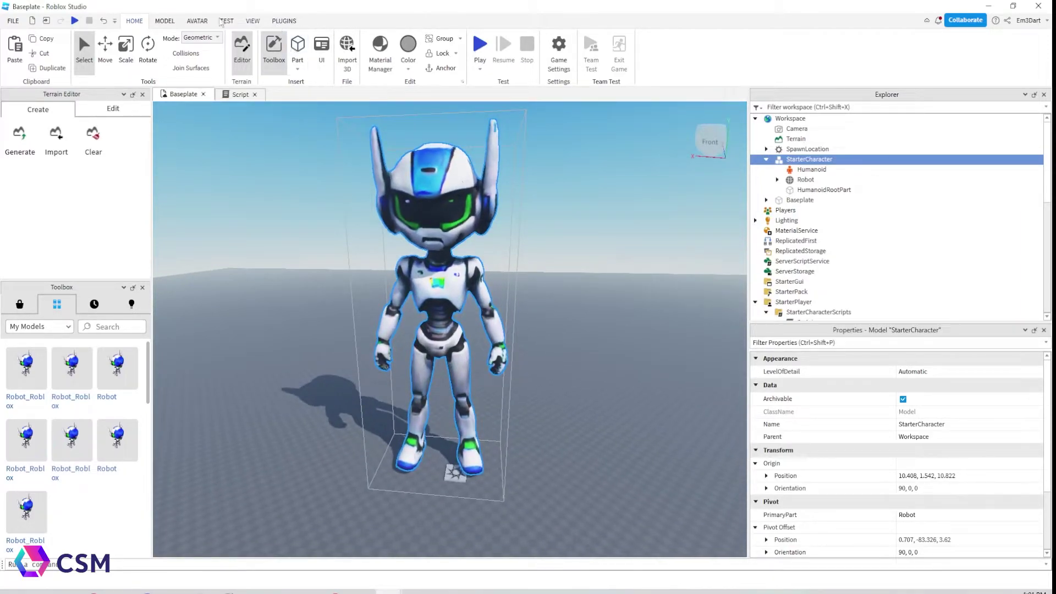
pyautogui.click(202, 25)
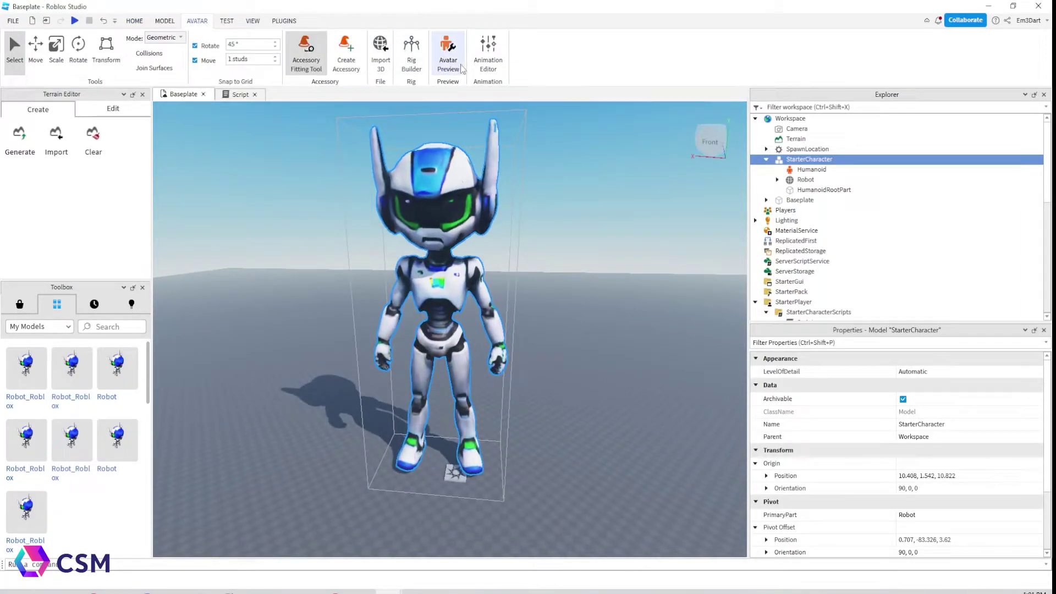
pyautogui.click(495, 62)
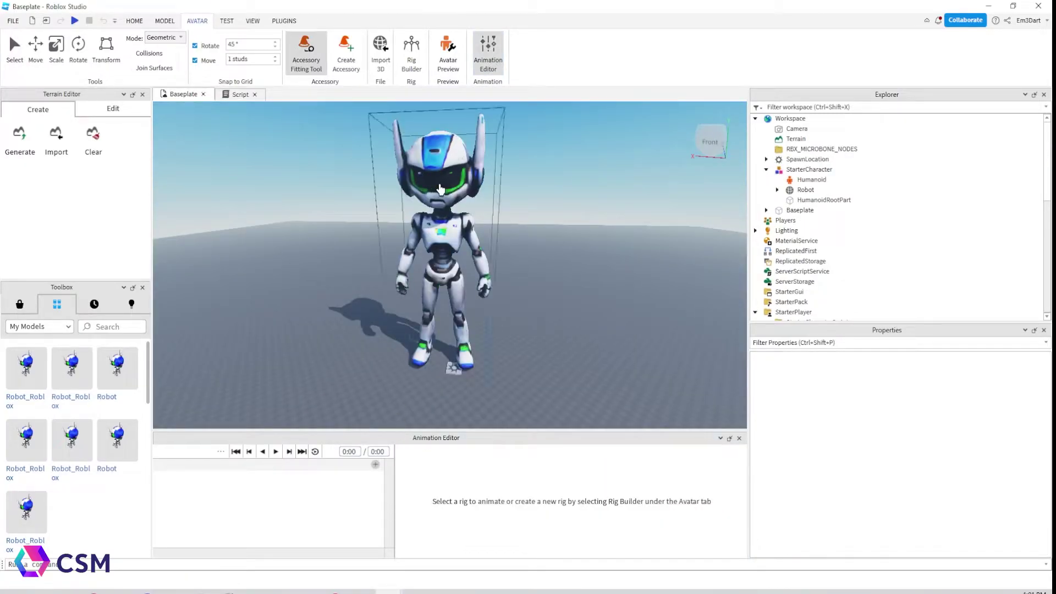
pyautogui.click(439, 190)
pyautogui.click(461, 534)
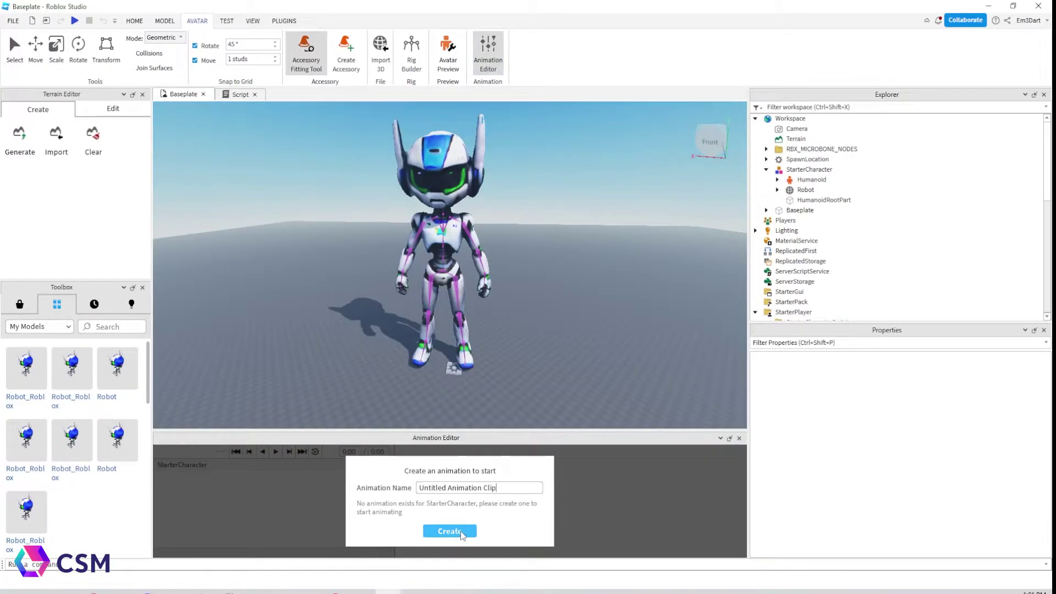
# Import the Happy Idle FBX animation from the Downloads folder into the StarterCharacter clip
pyautogui.click(220, 451)
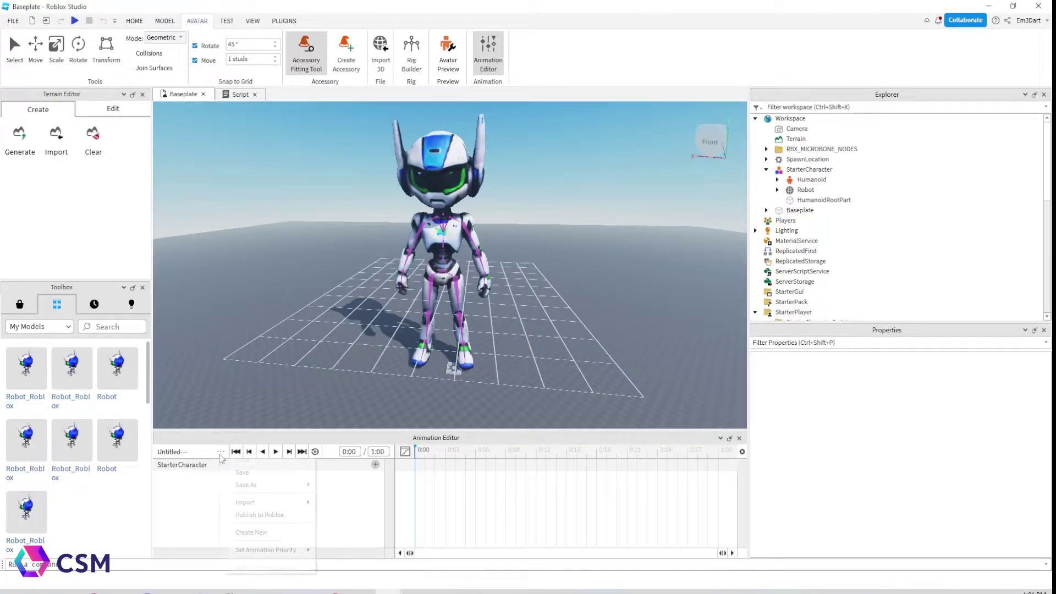
pyautogui.moveTo(283, 504)
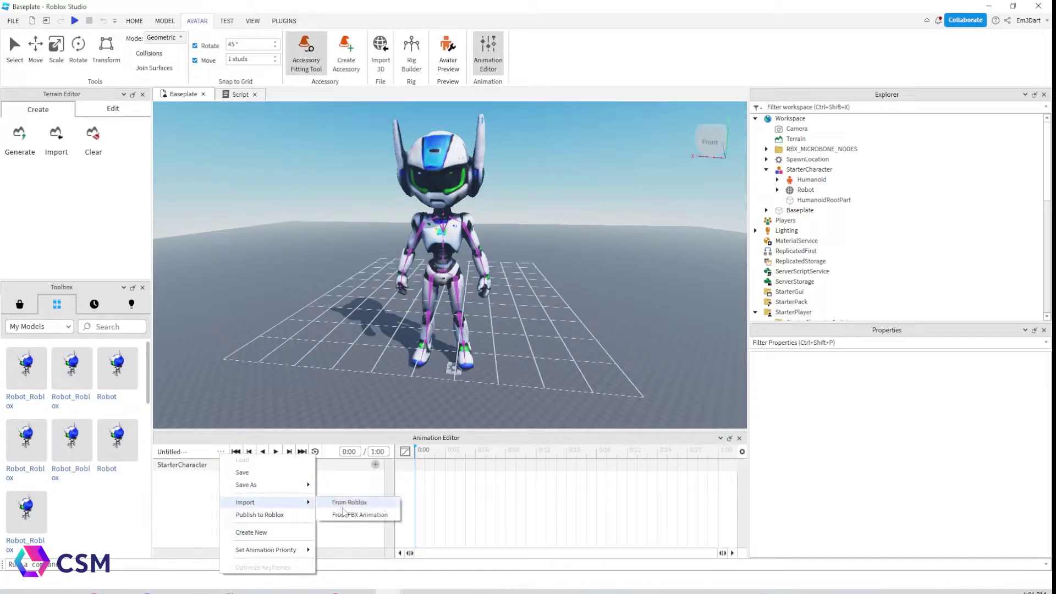
pyautogui.click(358, 514)
pyautogui.scroll(-3, 504, 284)
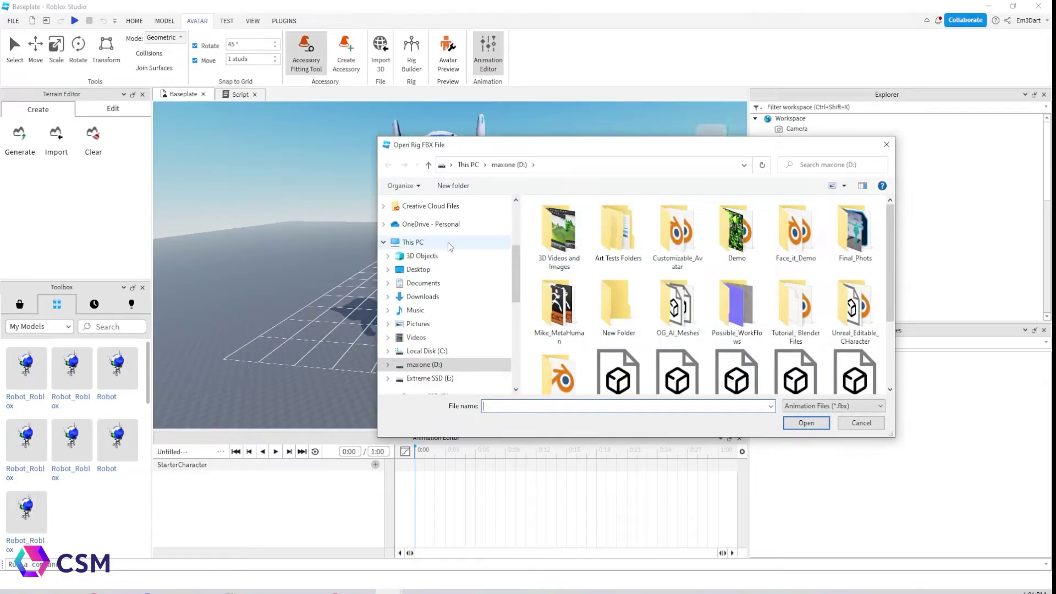
pyautogui.click(383, 240)
pyautogui.scroll(1, 460, 249)
pyautogui.scroll(3, 460, 249)
pyautogui.click(434, 237)
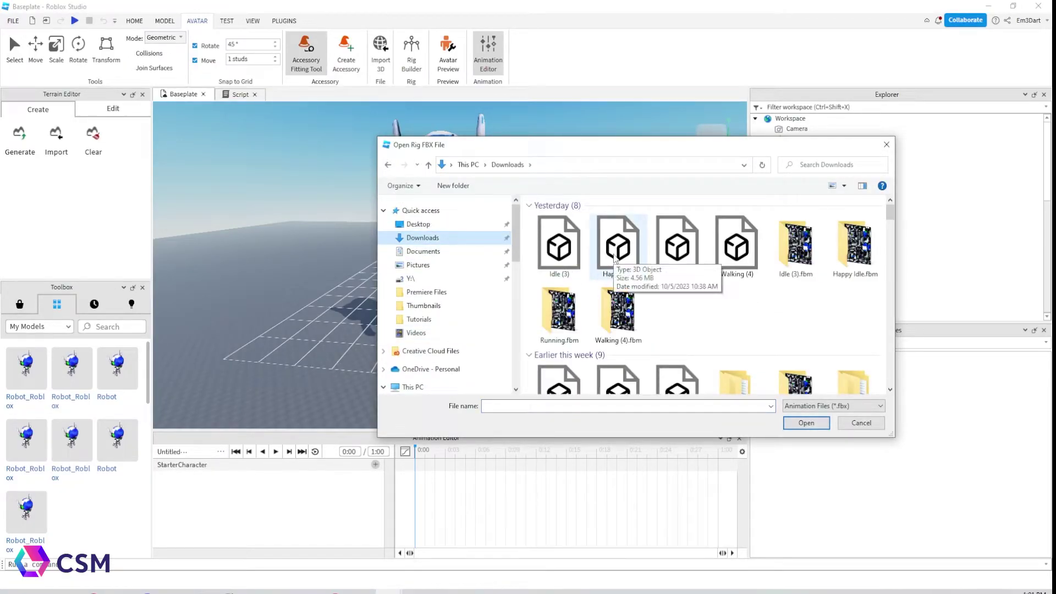
pyautogui.doubleClick(614, 258)
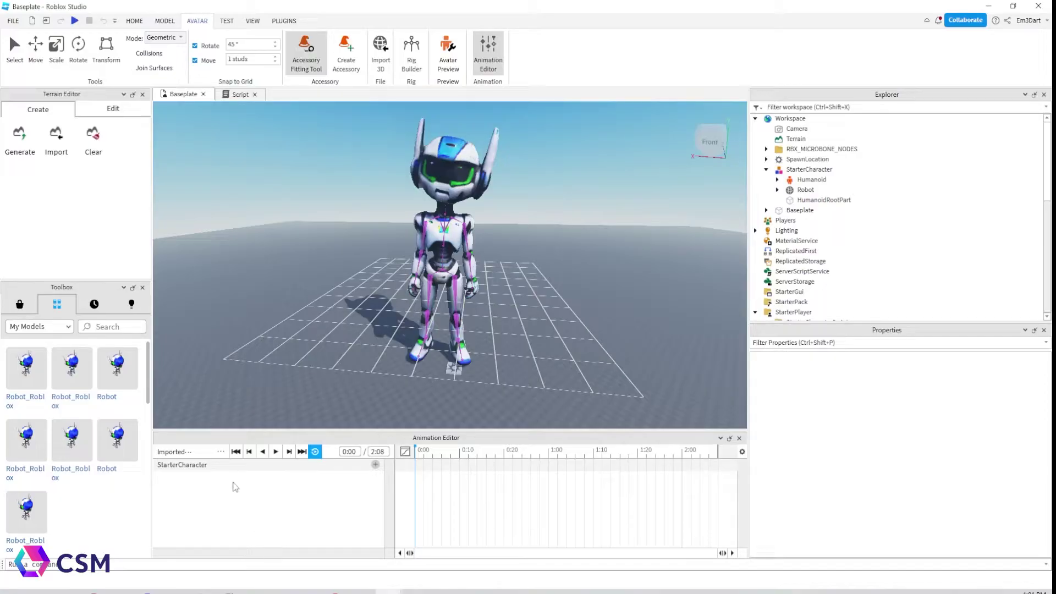
# Review the animation priority options for the imported idle clip and play back its motion on the robot
pyautogui.click(221, 452)
pyautogui.moveTo(286, 543)
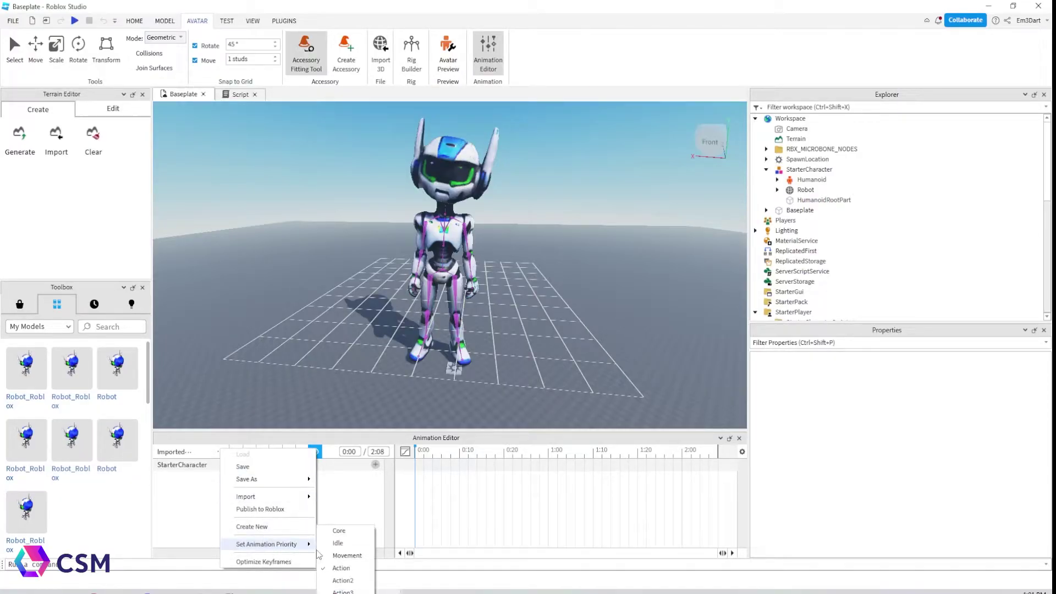
pyautogui.click(365, 499)
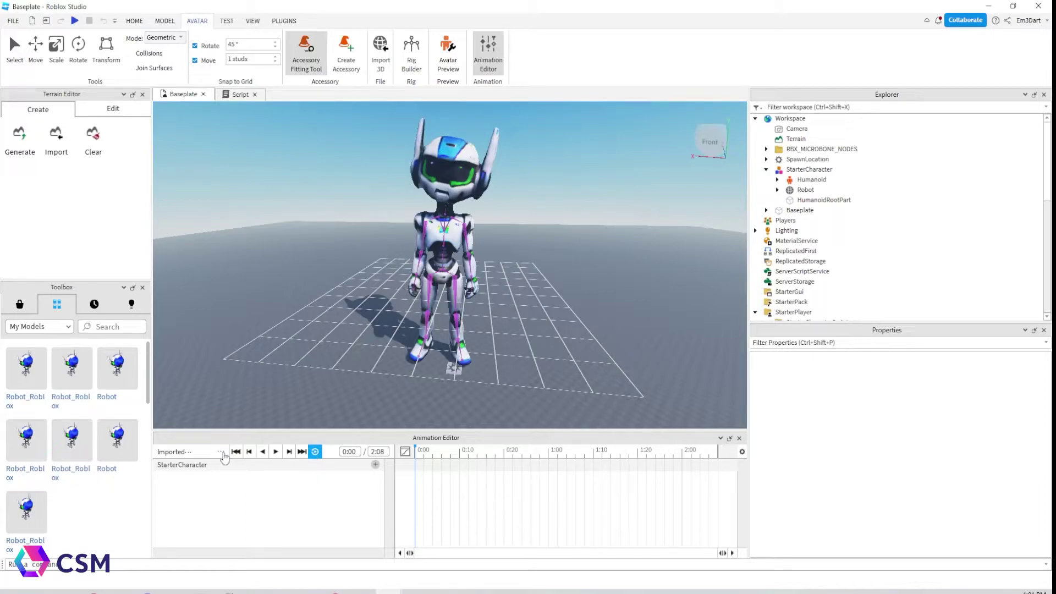
pyautogui.click(276, 454)
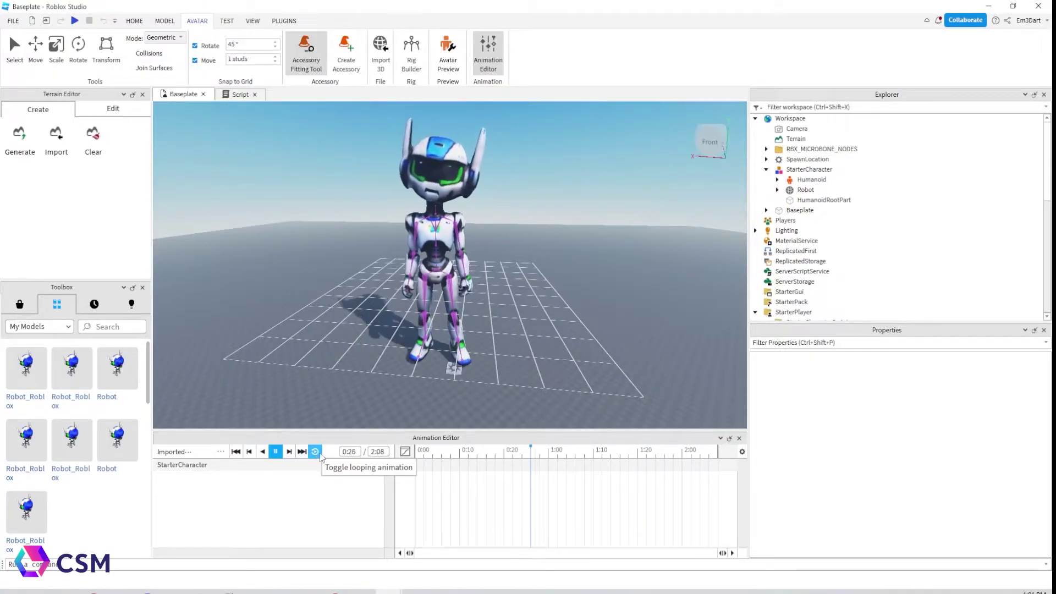
pyautogui.click(275, 452)
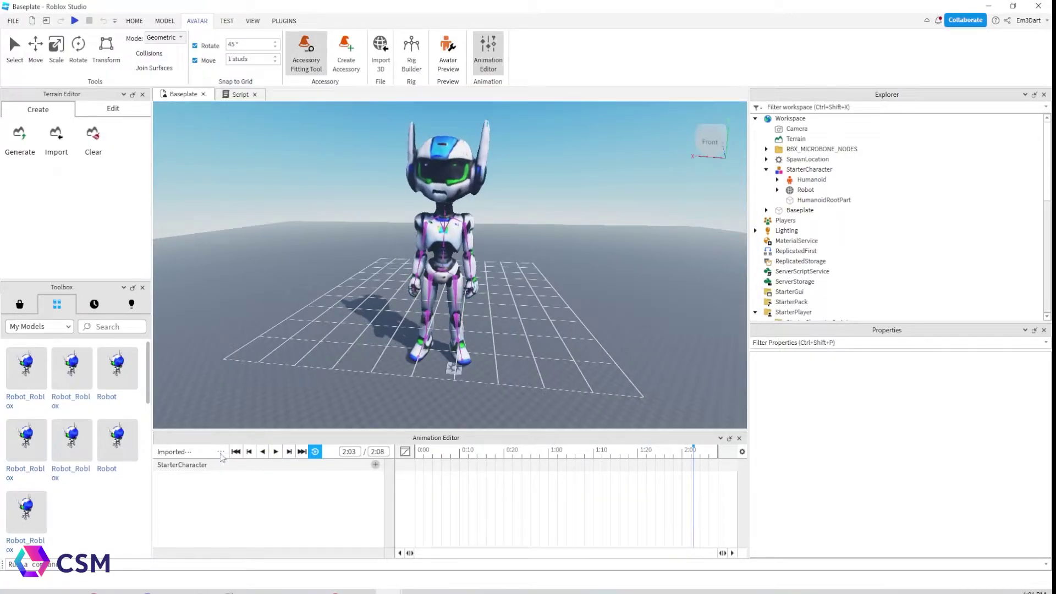
# Publish the idle animation to Roblox with the title HappyIdle_8 and copy its asset ID
pyautogui.click(220, 452)
pyautogui.click(245, 483)
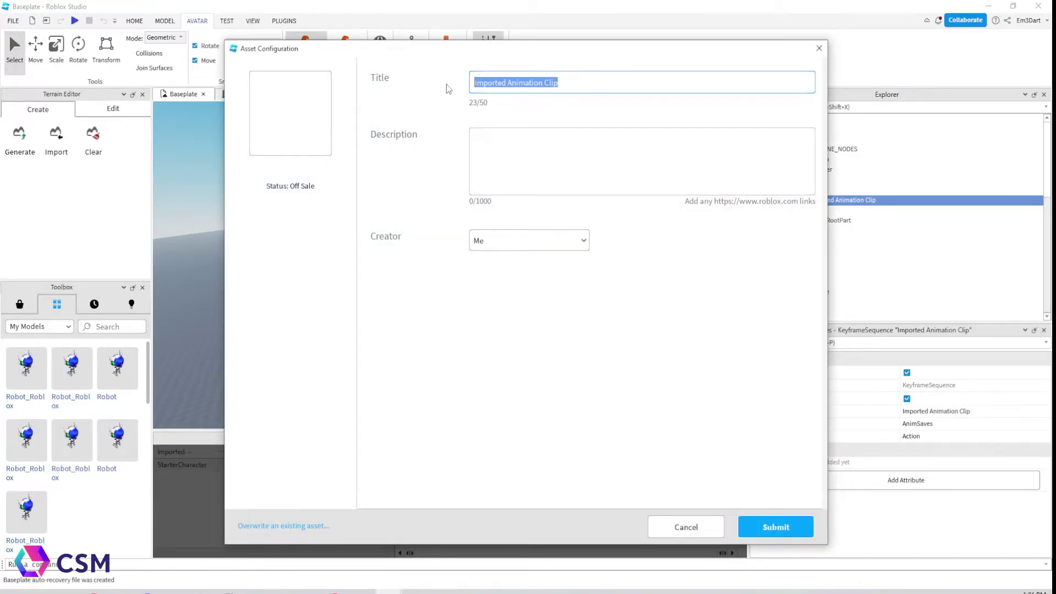
pyautogui.write('HappyIdle_8')
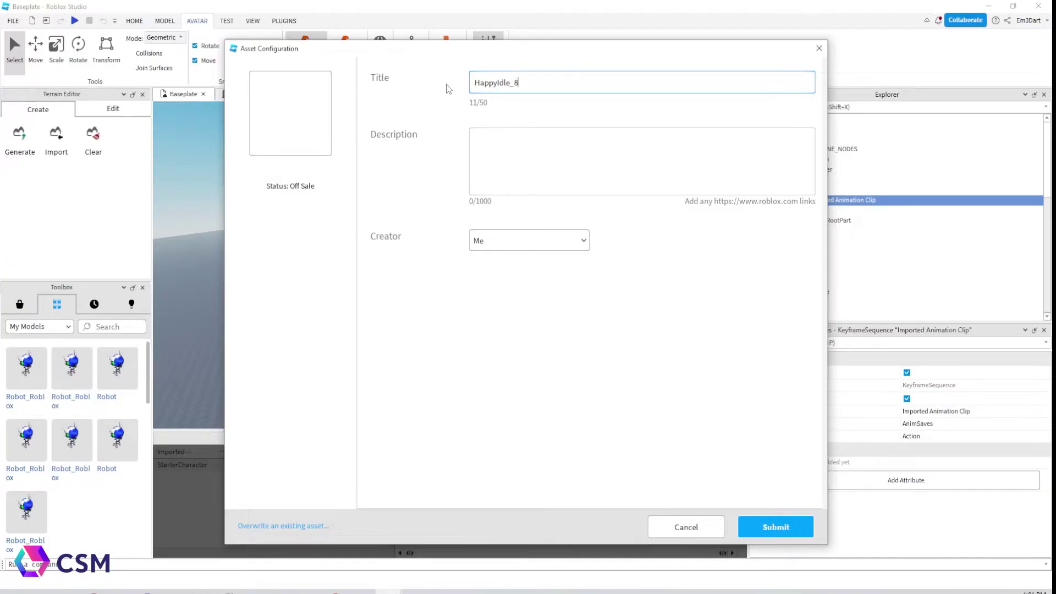
pyautogui.click(784, 528)
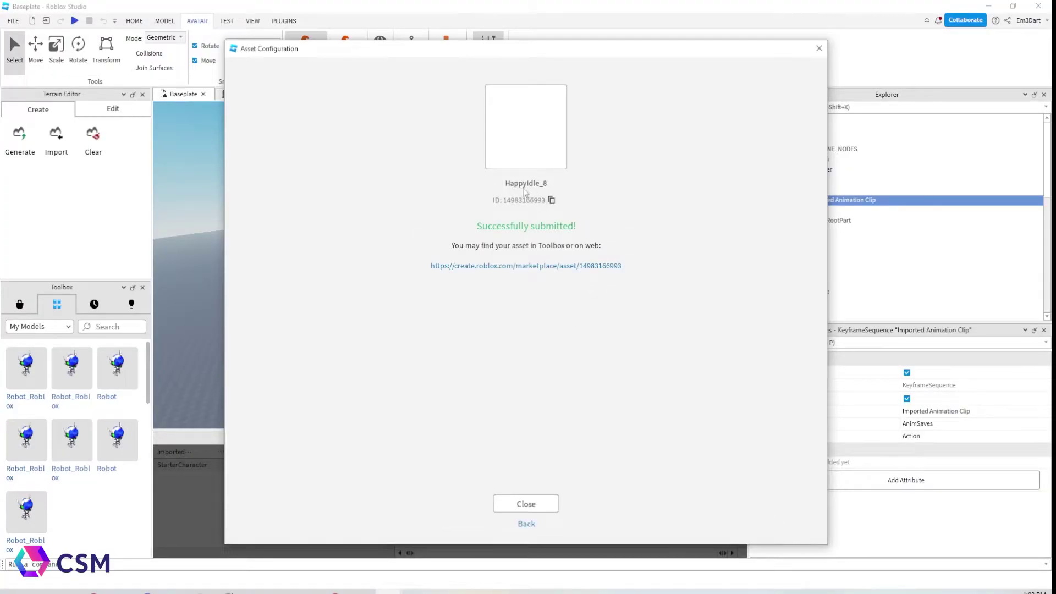
pyautogui.click(551, 200)
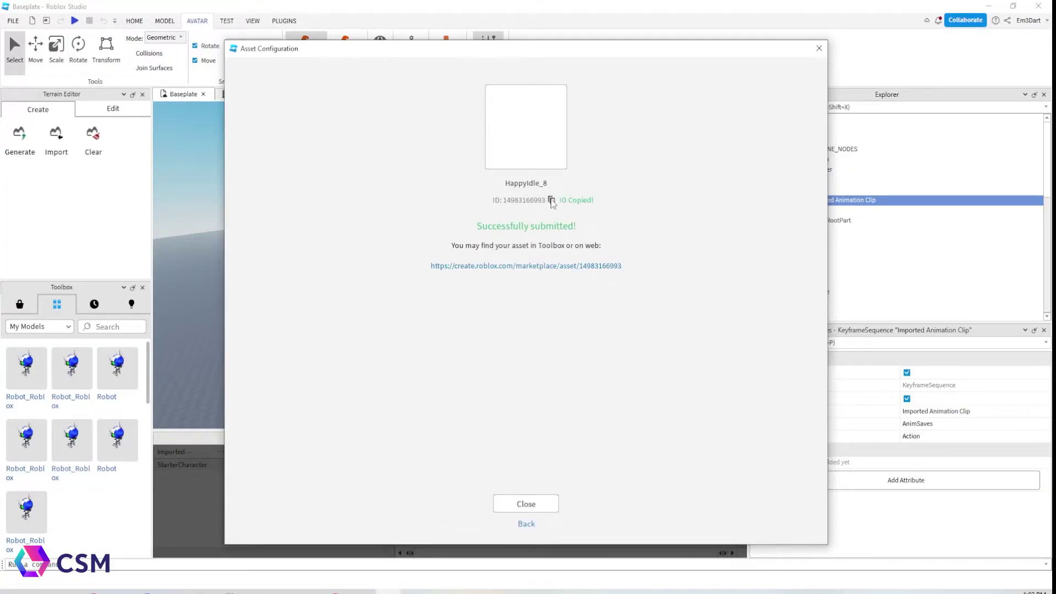
pyautogui.click(545, 505)
# Replace the AnimationId of Animation1 under the Animate script's idle entry with the copied HappyIdle_8 asset ID
pyautogui.scroll(-10, 824, 240)
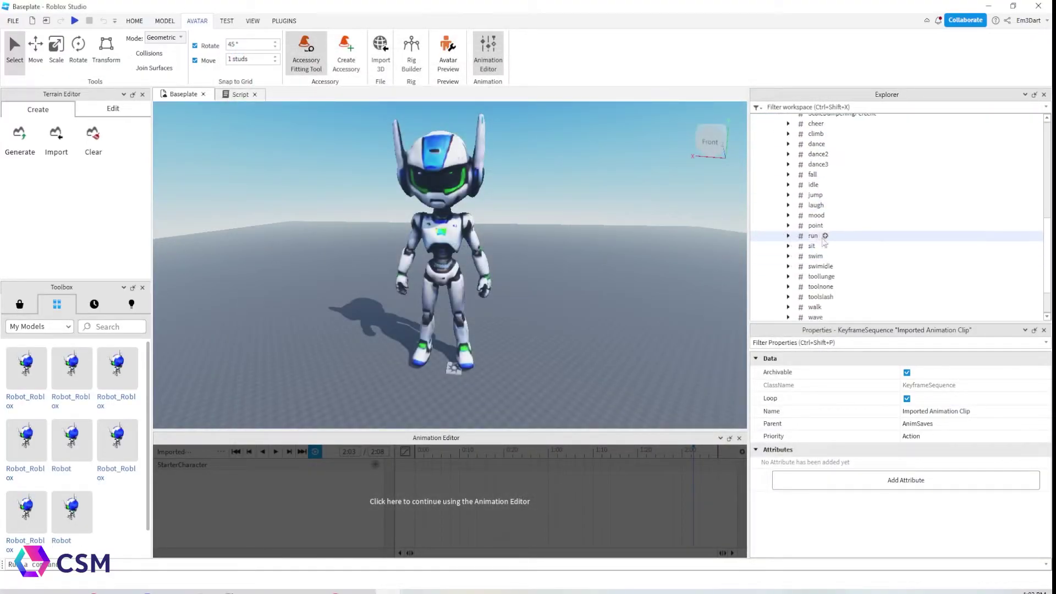
pyautogui.scroll(6, 814, 231)
pyautogui.scroll(3, 781, 197)
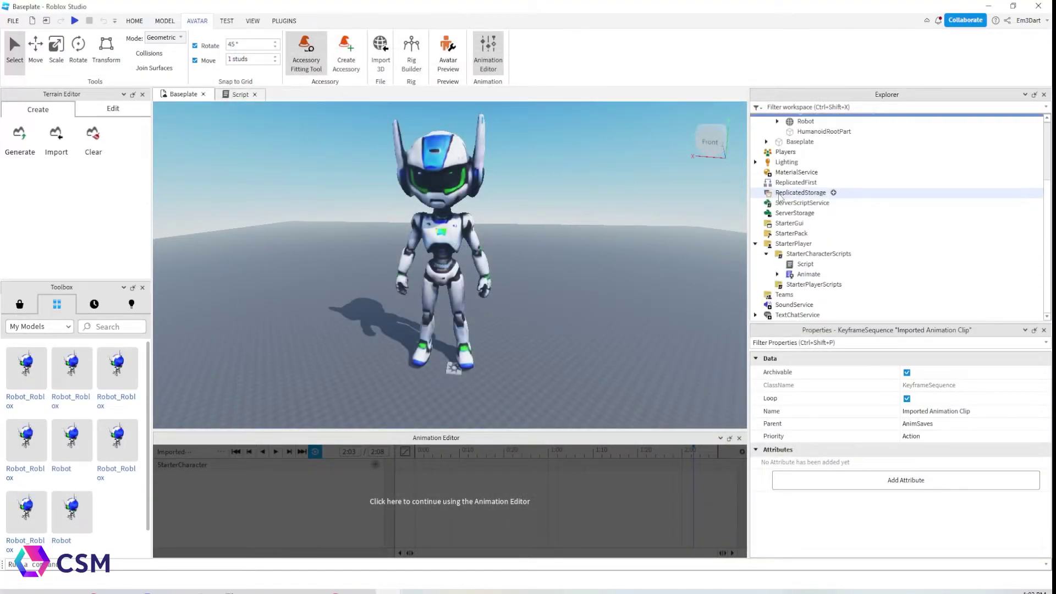
pyautogui.click(778, 274)
pyautogui.scroll(-4, 825, 253)
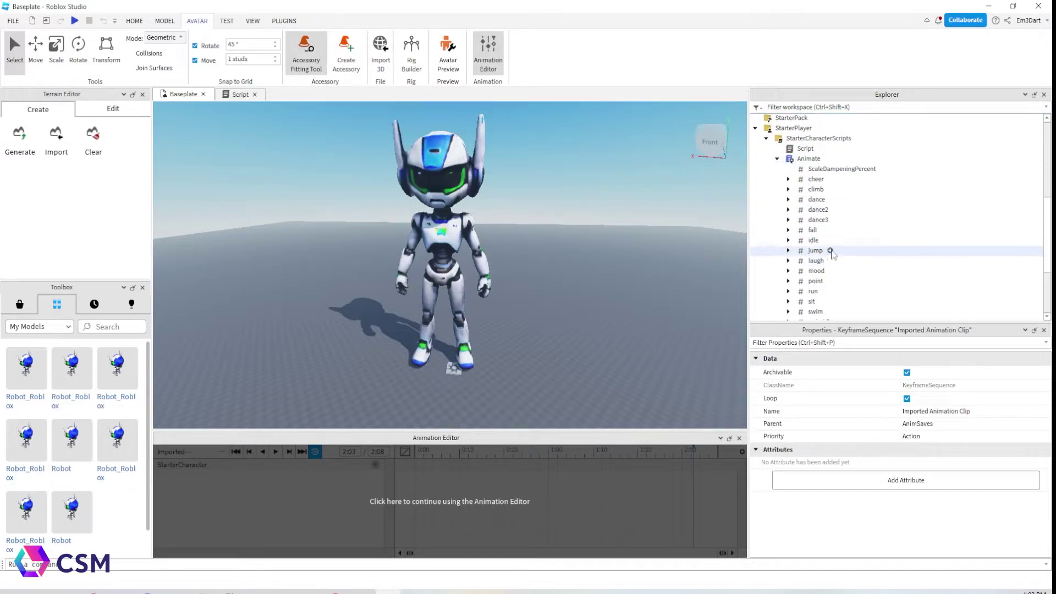
pyautogui.scroll(-1, 825, 236)
pyautogui.click(788, 211)
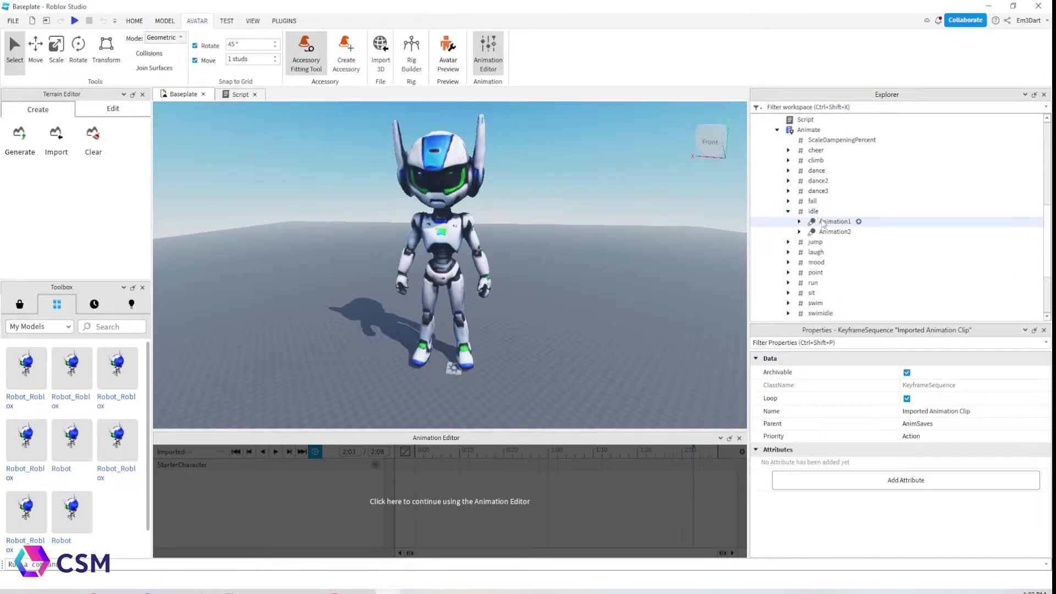
pyautogui.click(833, 221)
pyautogui.press('BackSpace')
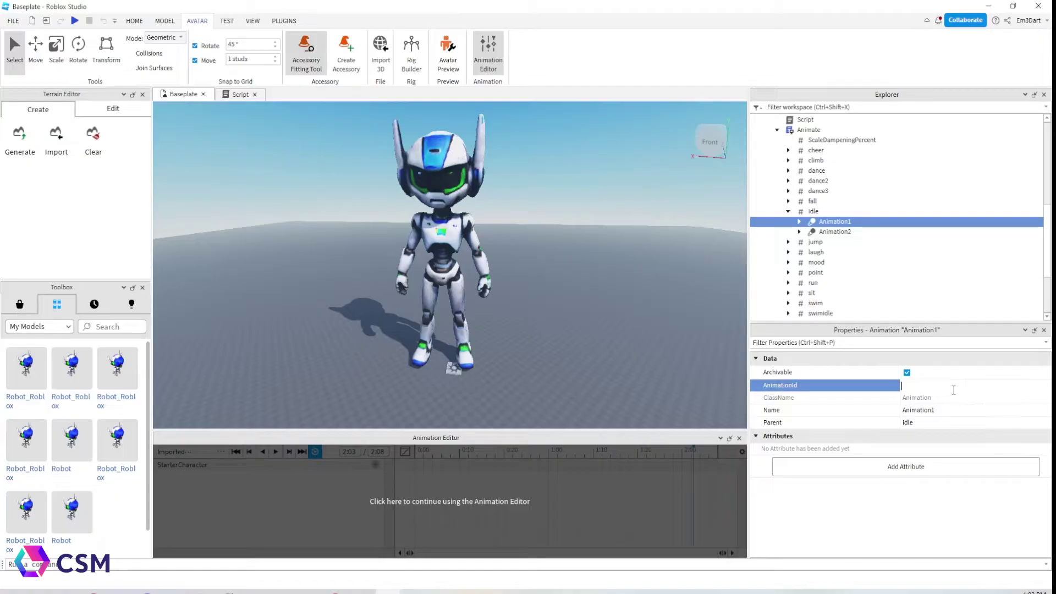
pyautogui.rightClick(953, 389)
pyautogui.click(977, 449)
pyautogui.press('Return')
# Replace the AnimationId of Animation2 under idle with the same HappyIdle_8 asset ID and collapse the idle entry
pyautogui.click(847, 232)
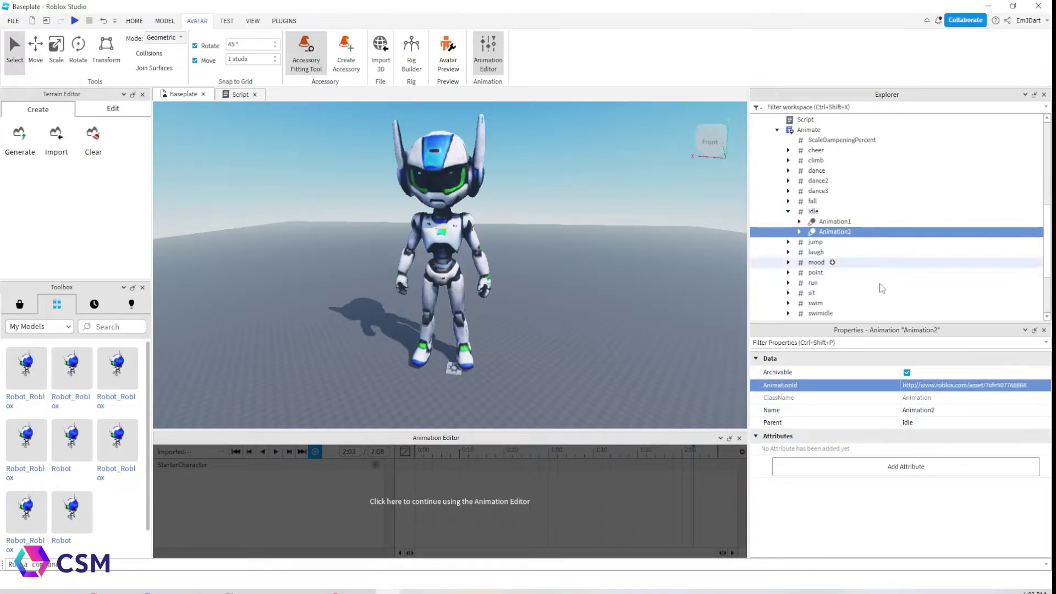
pyautogui.click(949, 392)
pyautogui.press('BackSpace')
pyautogui.rightClick(950, 389)
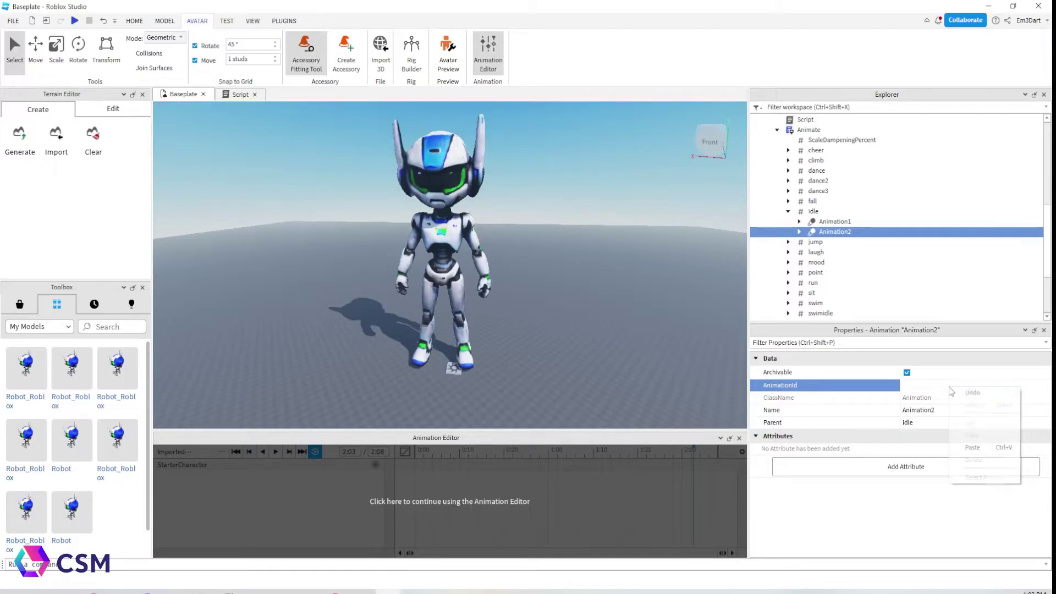
pyautogui.click(972, 447)
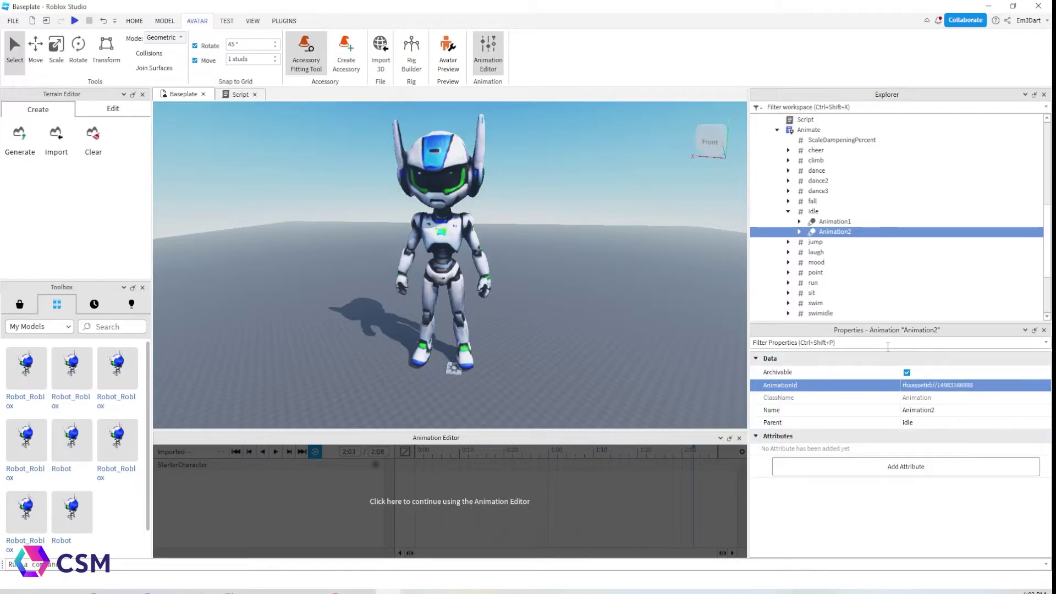
pyautogui.click(788, 211)
# Resume the Animation Editor and import the Running FBX animation from Downloads onto StarterCharacter
pyautogui.click(215, 502)
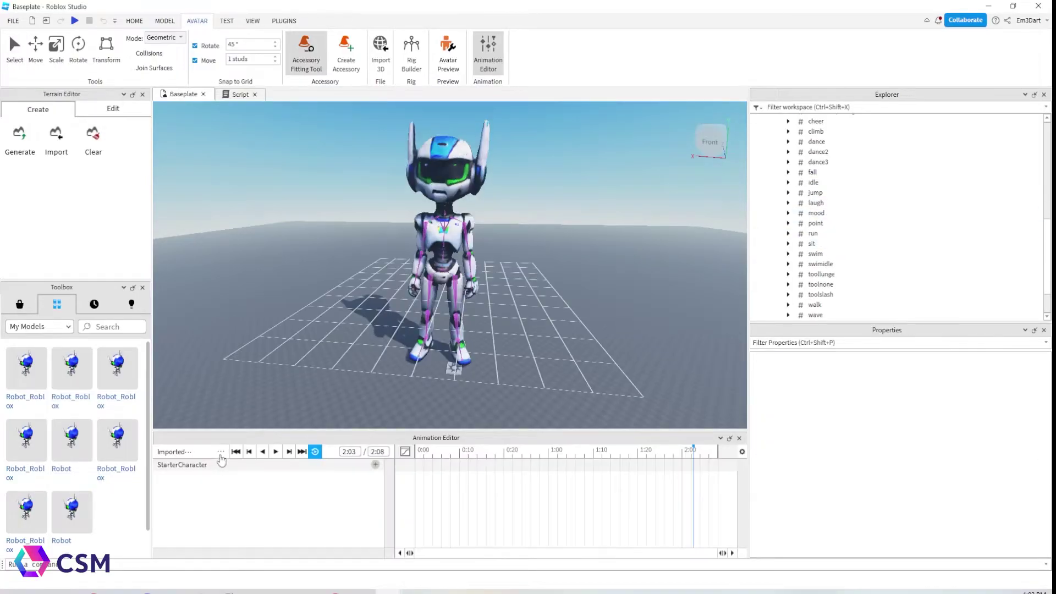
pyautogui.click(224, 453)
pyautogui.moveTo(276, 500)
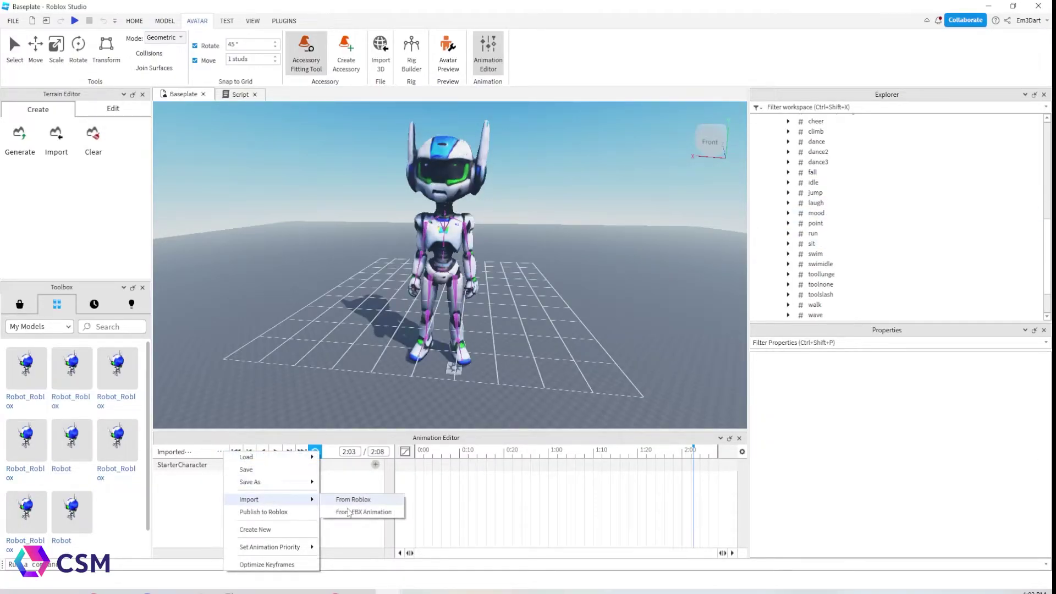
pyautogui.click(358, 510)
pyautogui.doubleClick(675, 254)
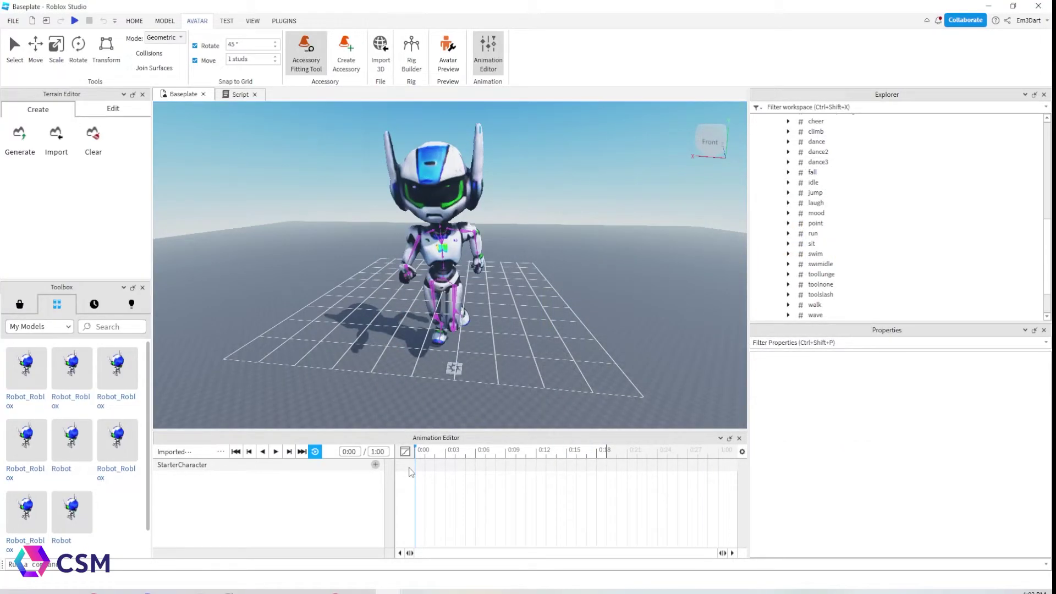
# Play back the imported running animation and set its animation priority to Action2
pyautogui.click(276, 451)
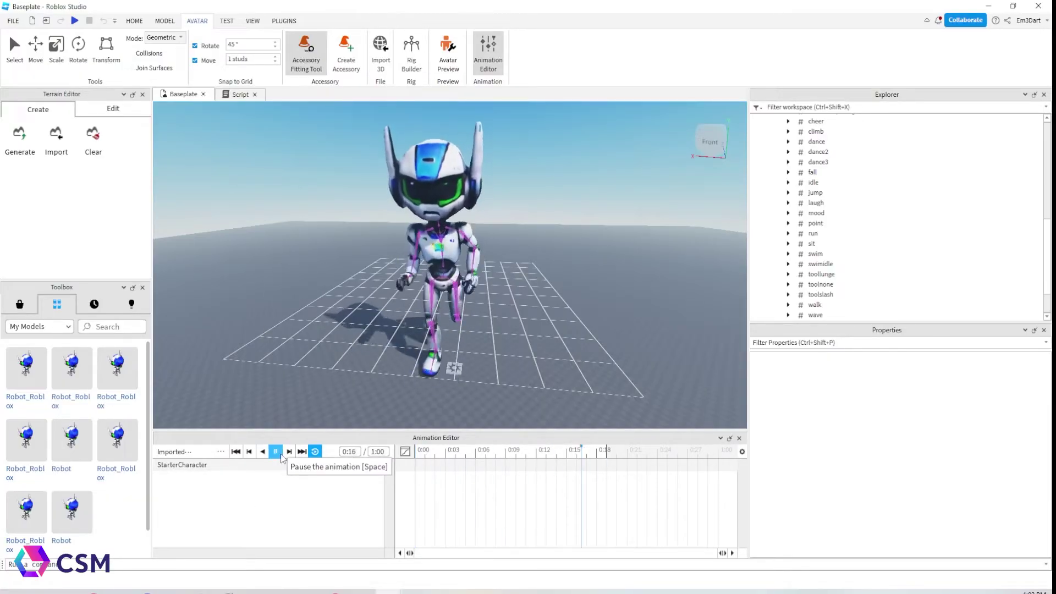
pyautogui.click(276, 452)
pyautogui.click(221, 452)
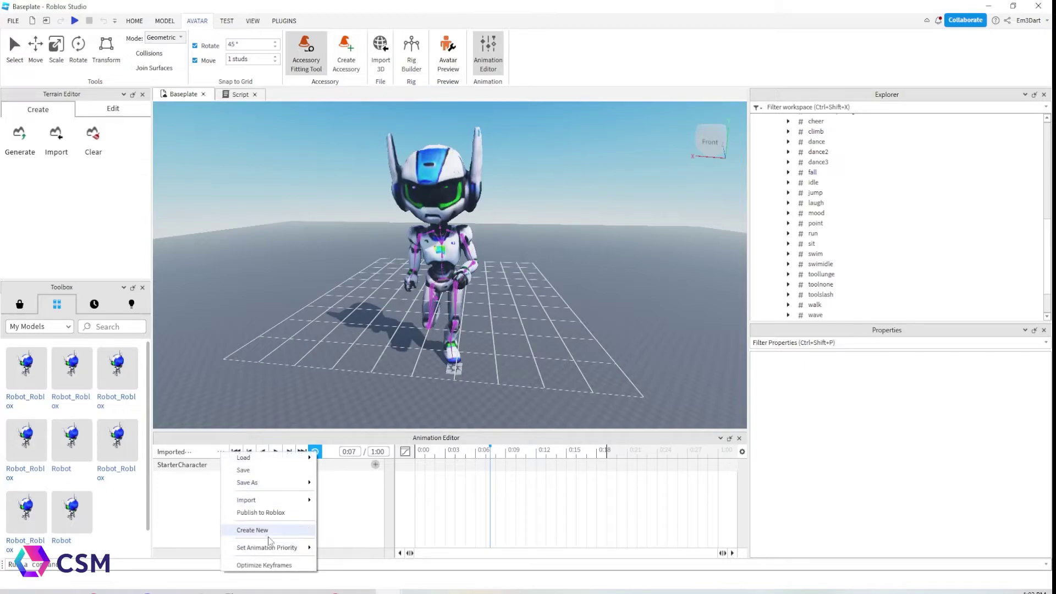
pyautogui.moveTo(289, 548)
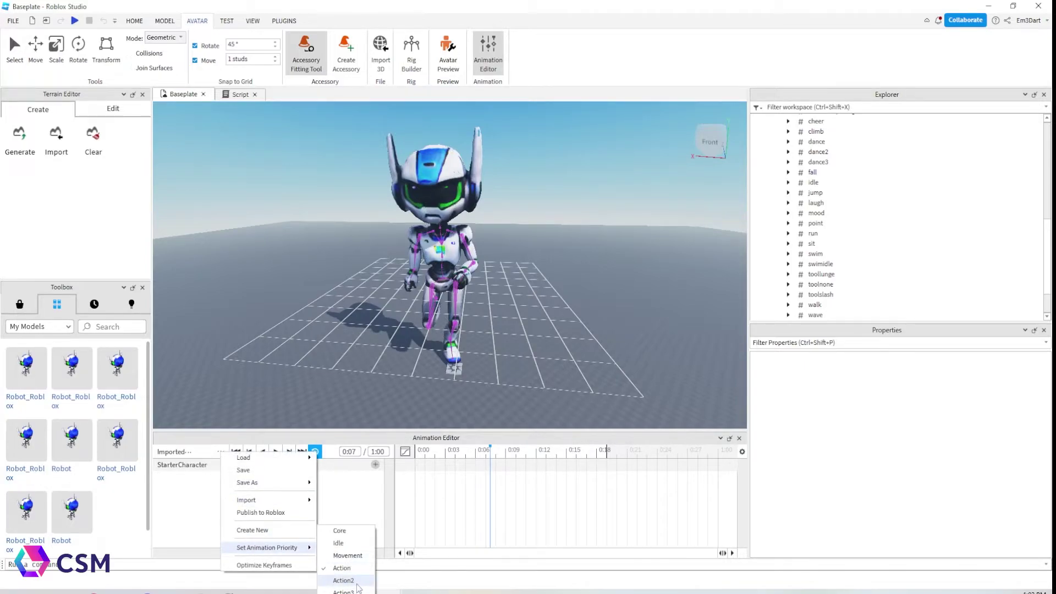
pyautogui.click(357, 581)
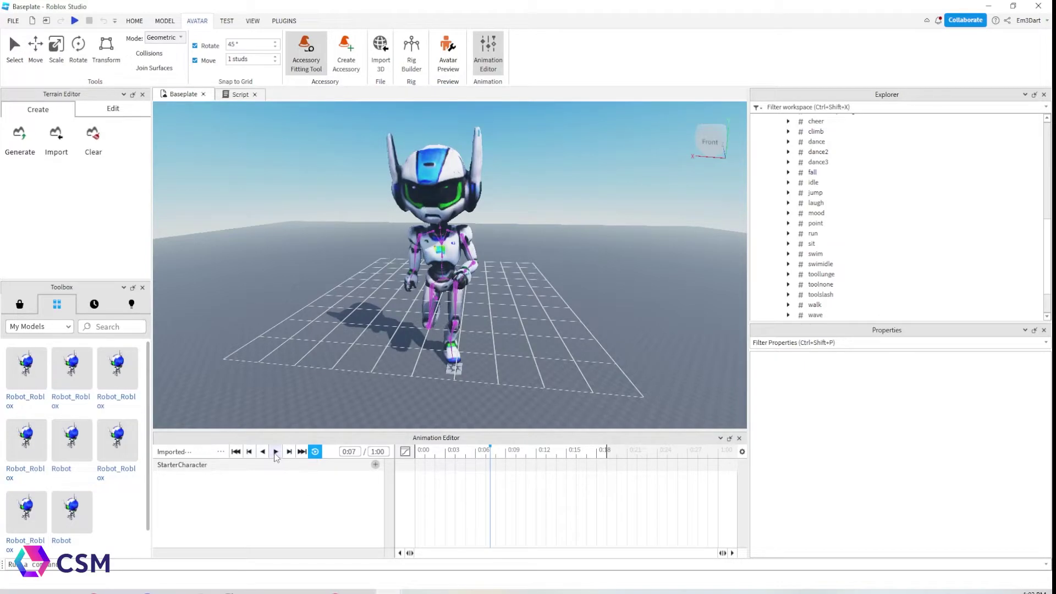
# Stop the running preview, publish the imported animation to Roblox with the title Running_8, and copy its asset ID
pyautogui.click(275, 452)
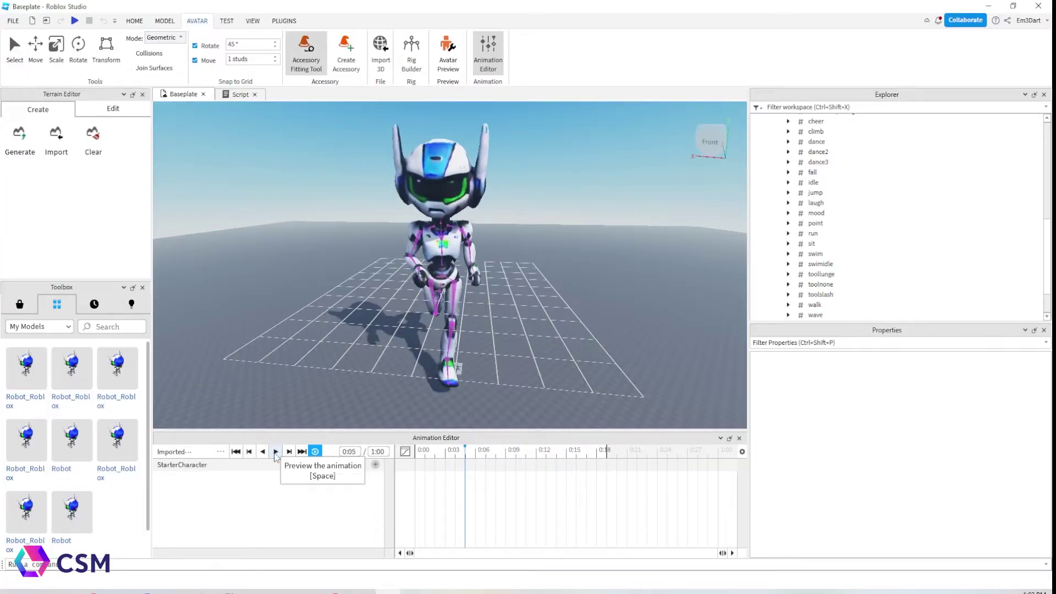
pyautogui.click(276, 453)
pyautogui.click(222, 453)
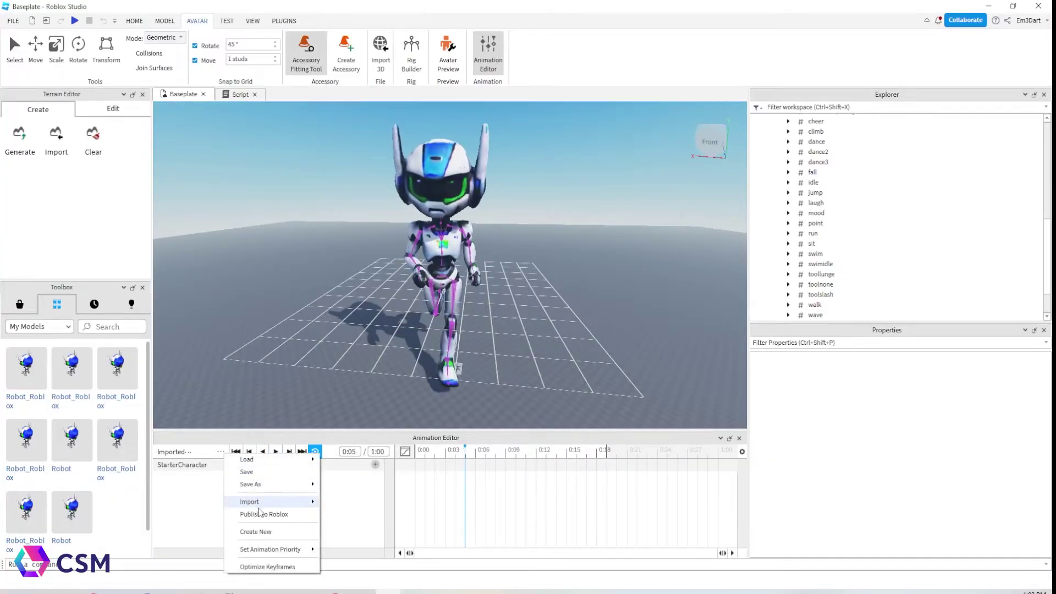
pyautogui.click(273, 515)
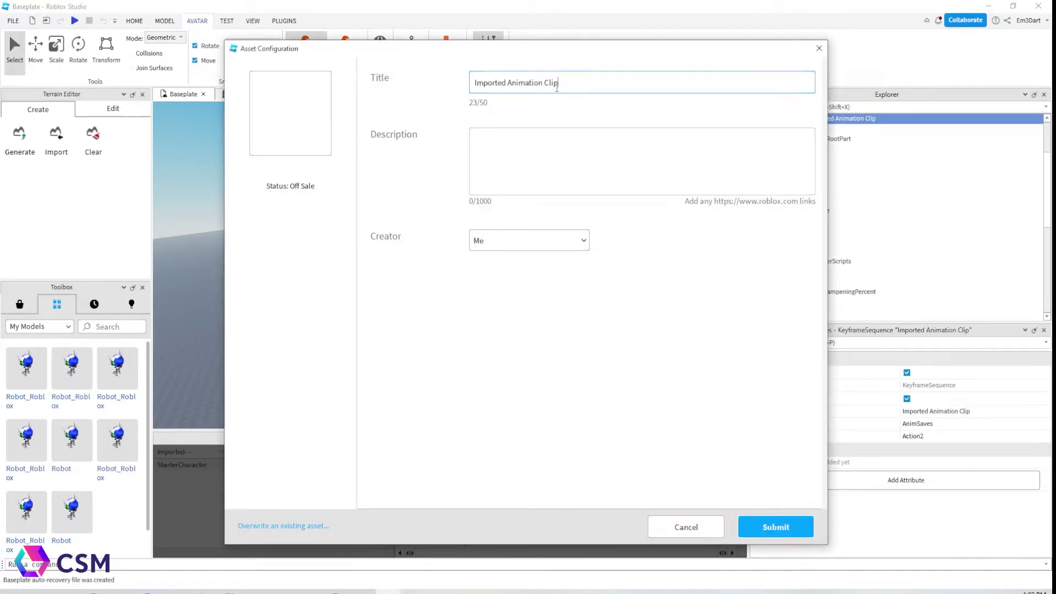
pyautogui.moveTo(557, 87); pyautogui.dragTo(463, 89)
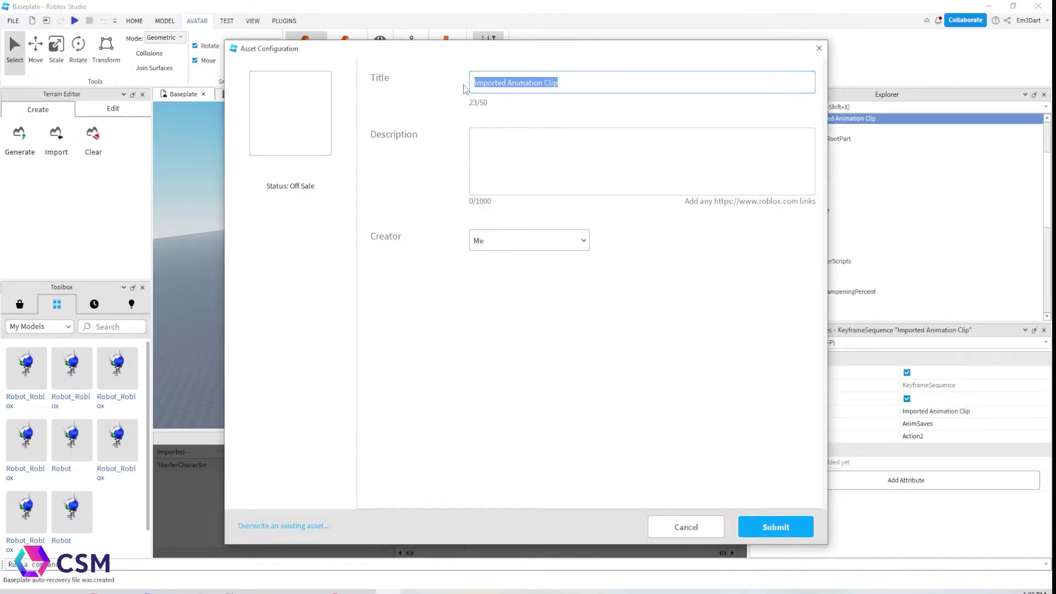
pyautogui.write('Running_8')
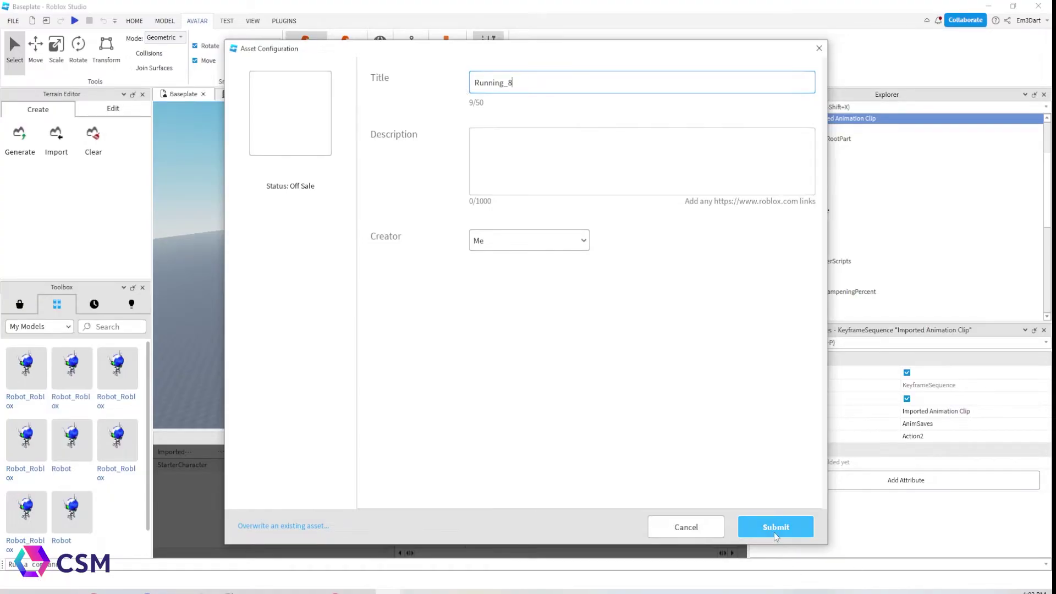
pyautogui.click(775, 533)
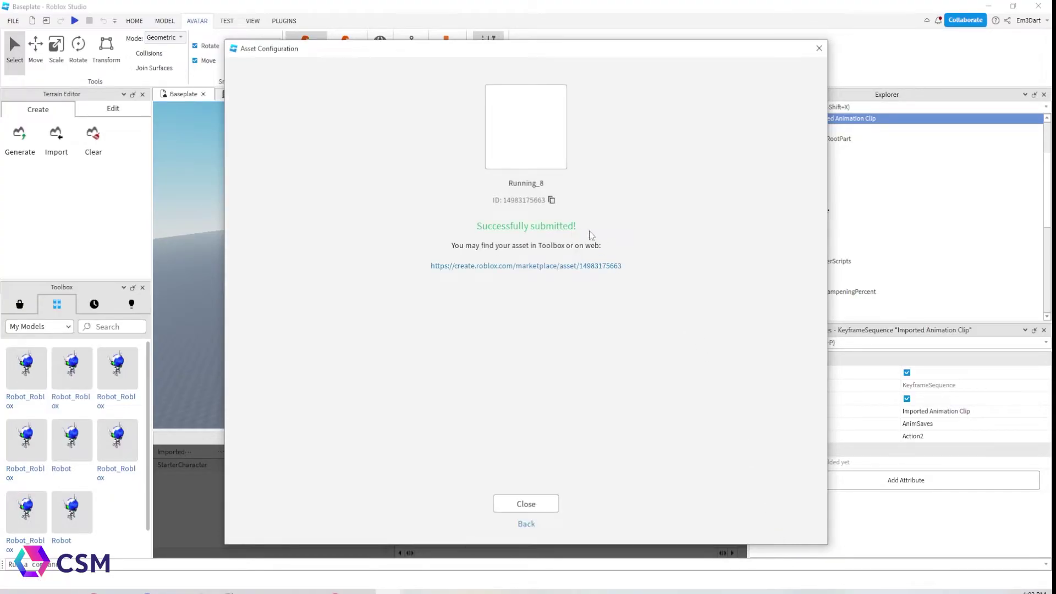
pyautogui.click(528, 504)
# Replace the AnimationId of RunAnim under the Animate script's run entry with the copied Running_8 asset ID and collapse the script
pyautogui.scroll(-7, 827, 209)
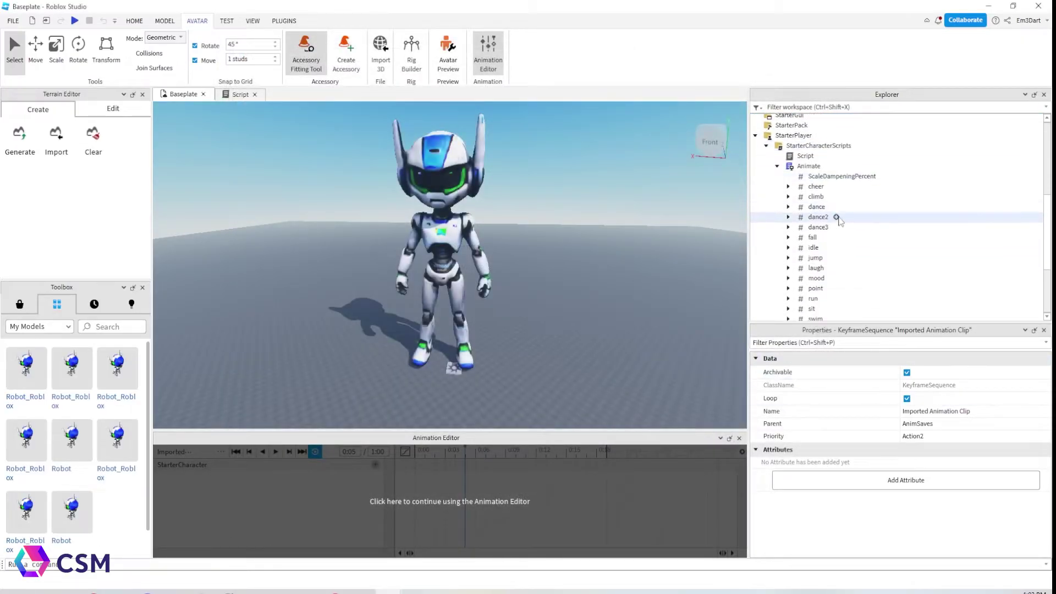
pyautogui.click(788, 212)
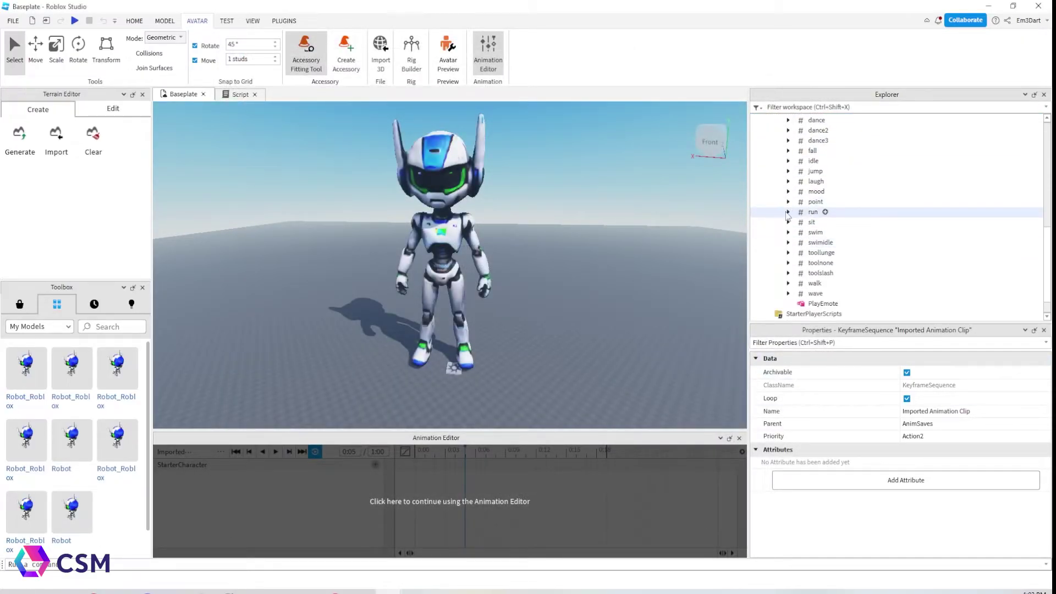
pyautogui.click(830, 223)
pyautogui.click(966, 387)
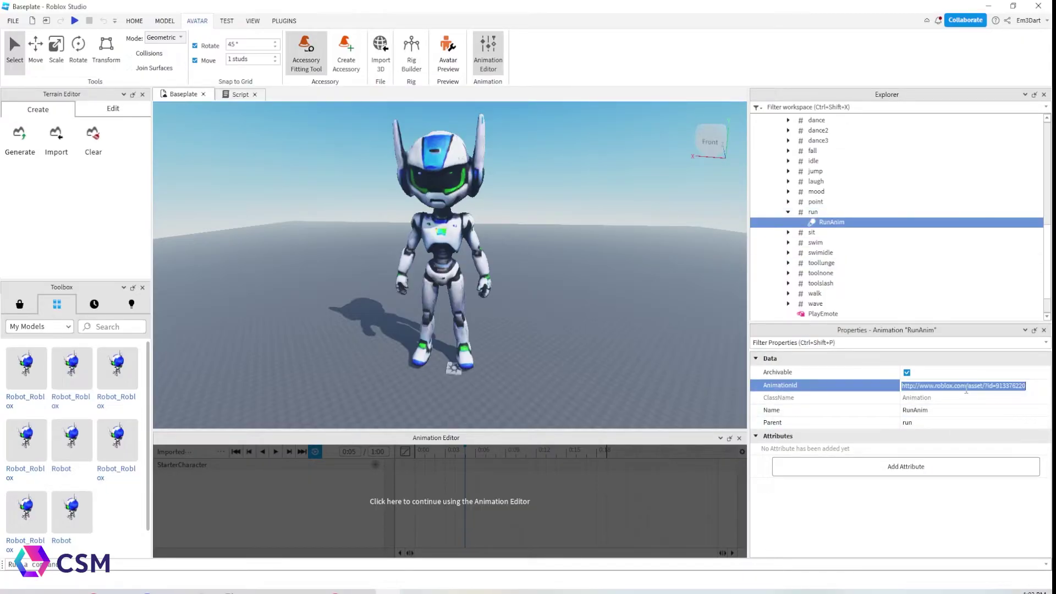
pyautogui.press('BackSpace')
pyautogui.rightClick(966, 388)
pyautogui.click(993, 449)
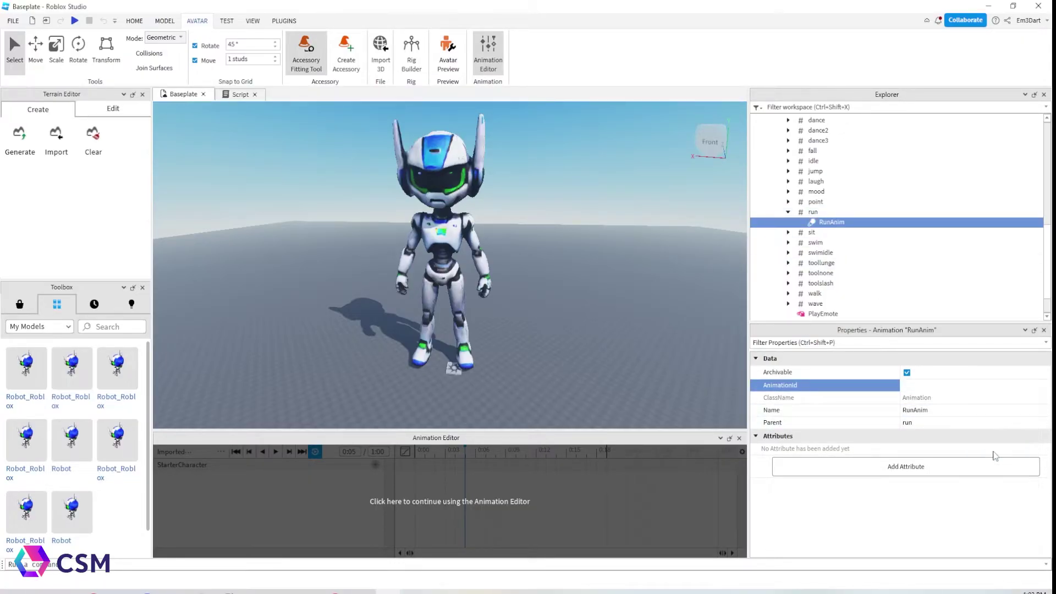
pyautogui.press('Return')
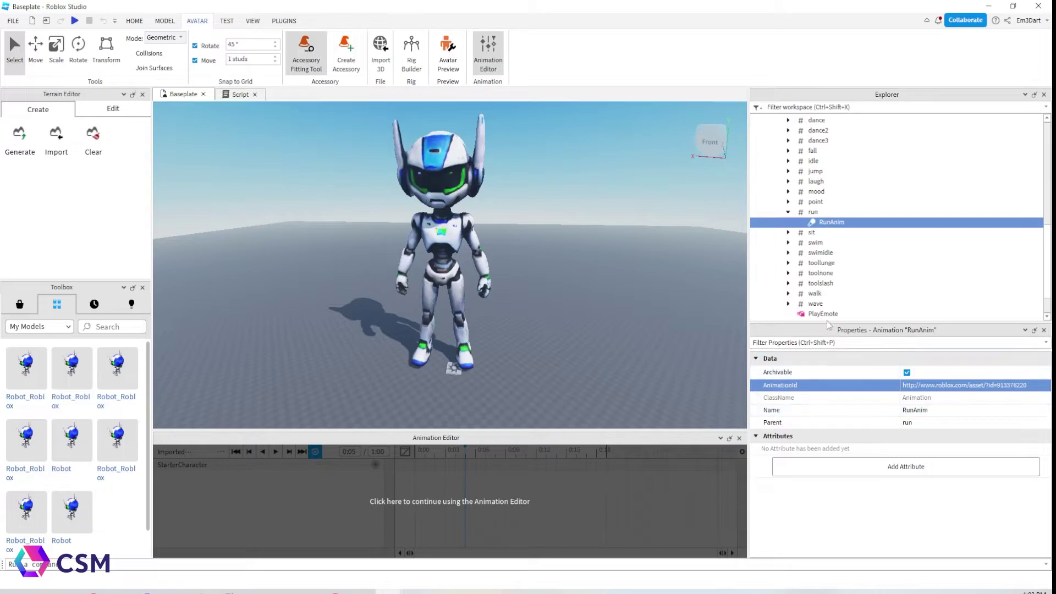
pyautogui.scroll(10, 832, 203)
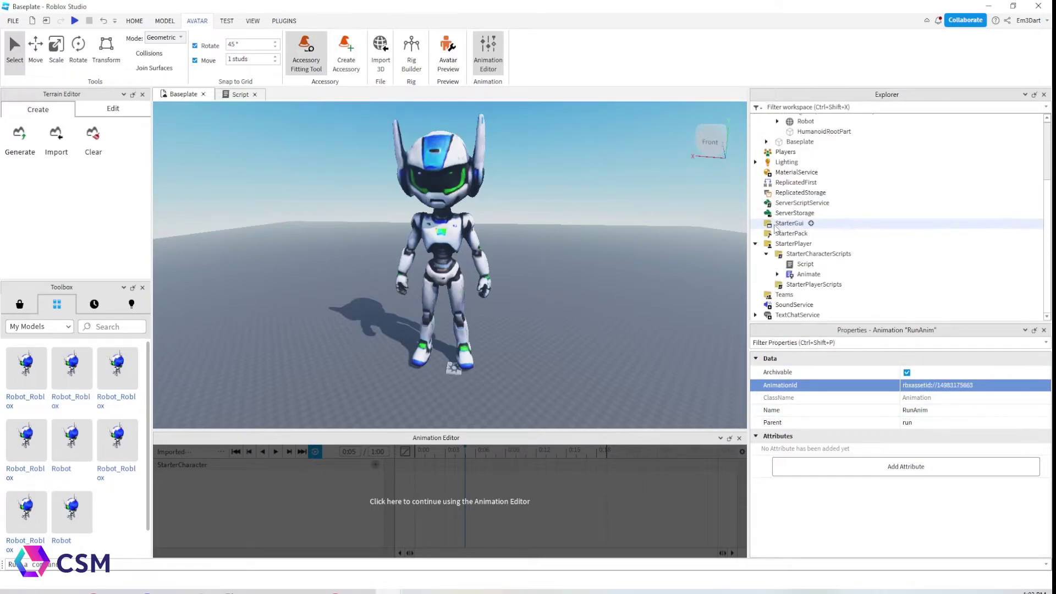
# Create a joint between StarterCharacter's HumanoidRootPart and the Robot mesh using the RigEdit Lite plugin
pyautogui.scroll(3, 814, 235)
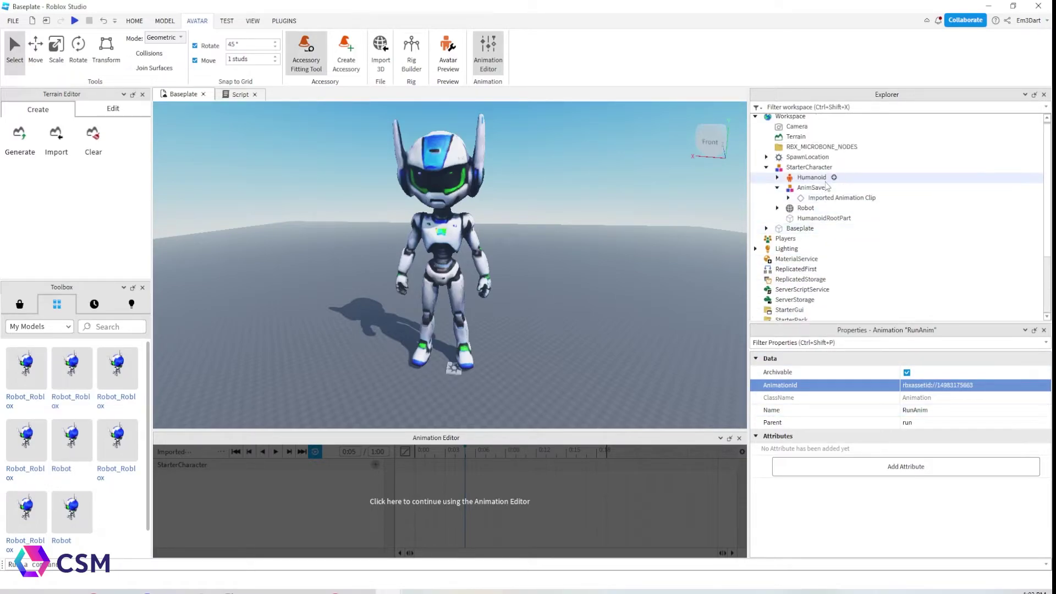
pyautogui.click(777, 188)
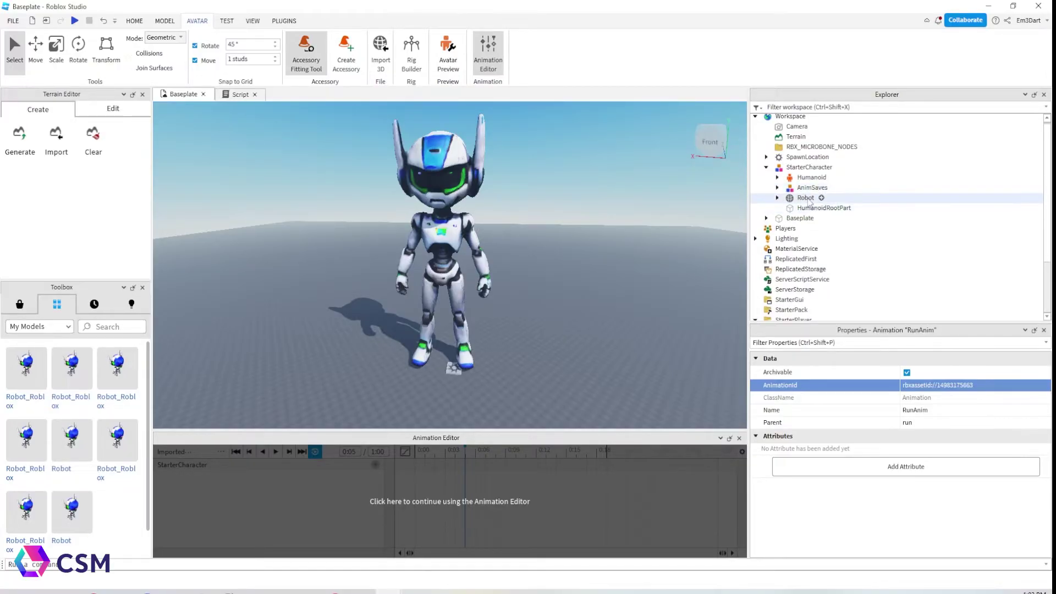
pyautogui.click(820, 208)
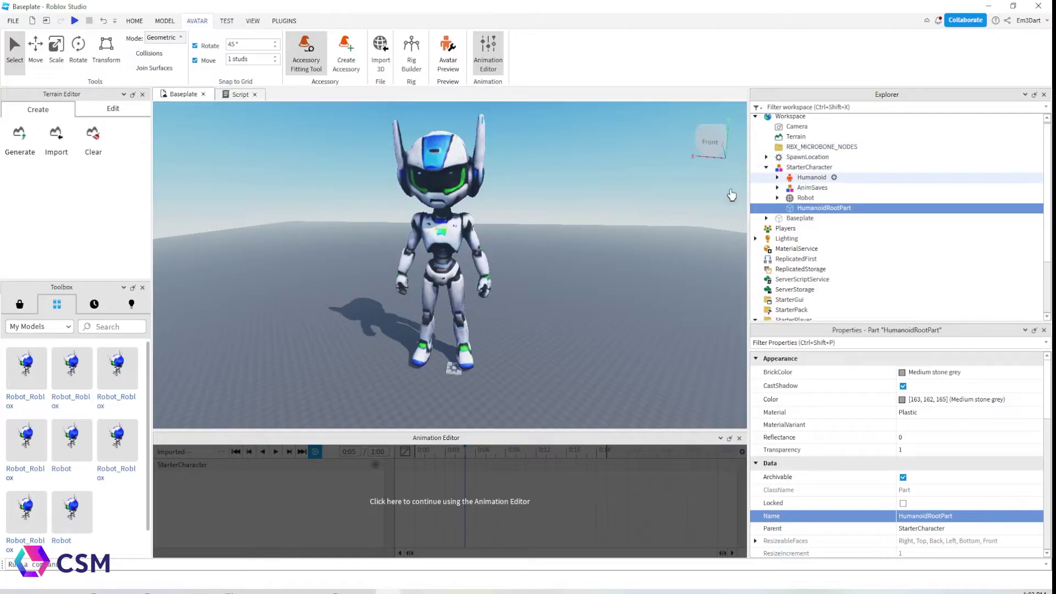
pyautogui.click(455, 167)
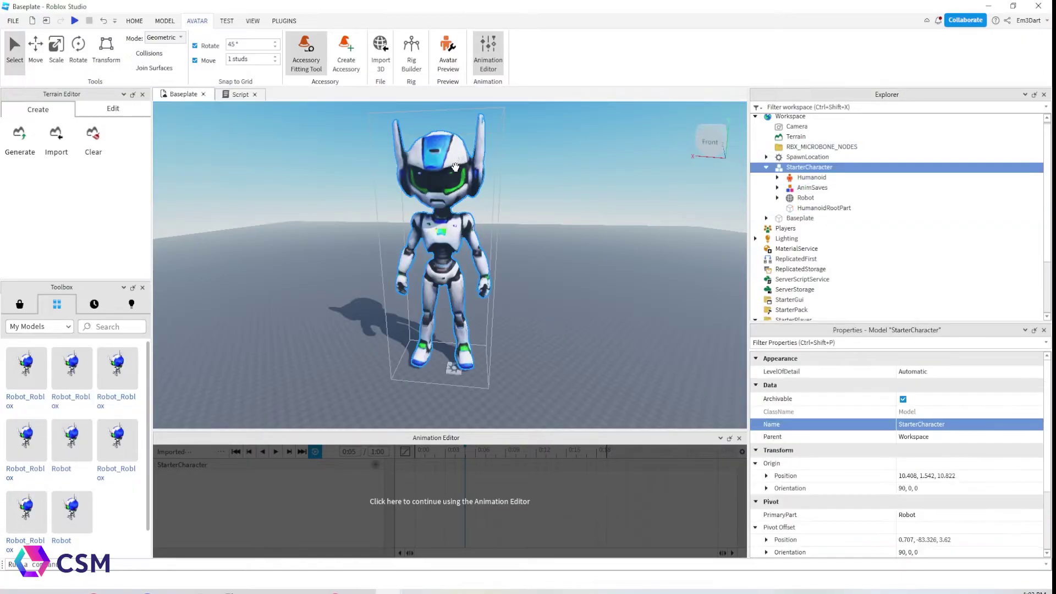
pyautogui.click(287, 22)
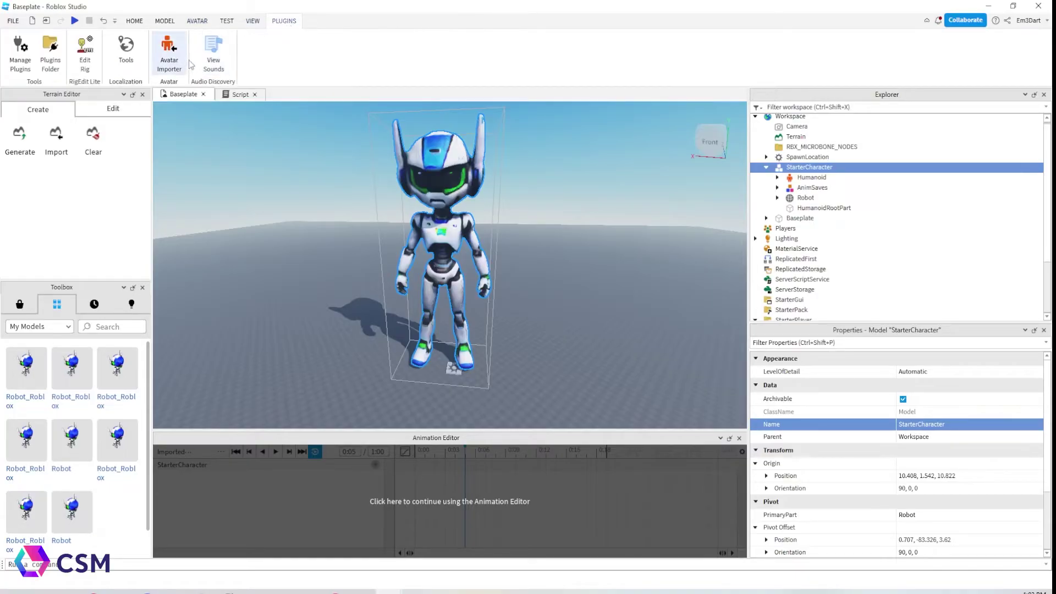
pyautogui.click(86, 53)
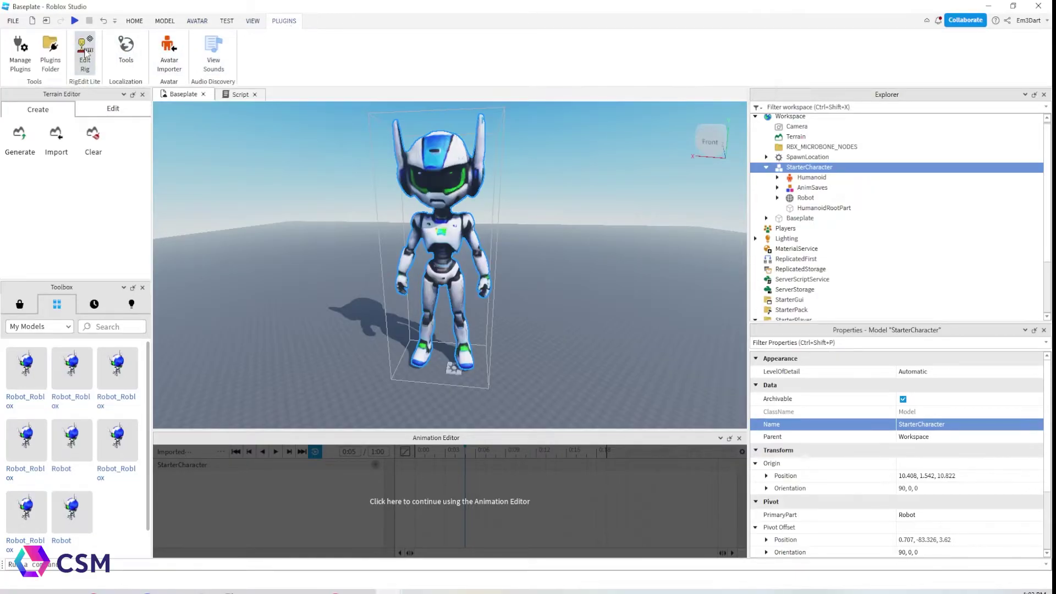
pyautogui.click(814, 209)
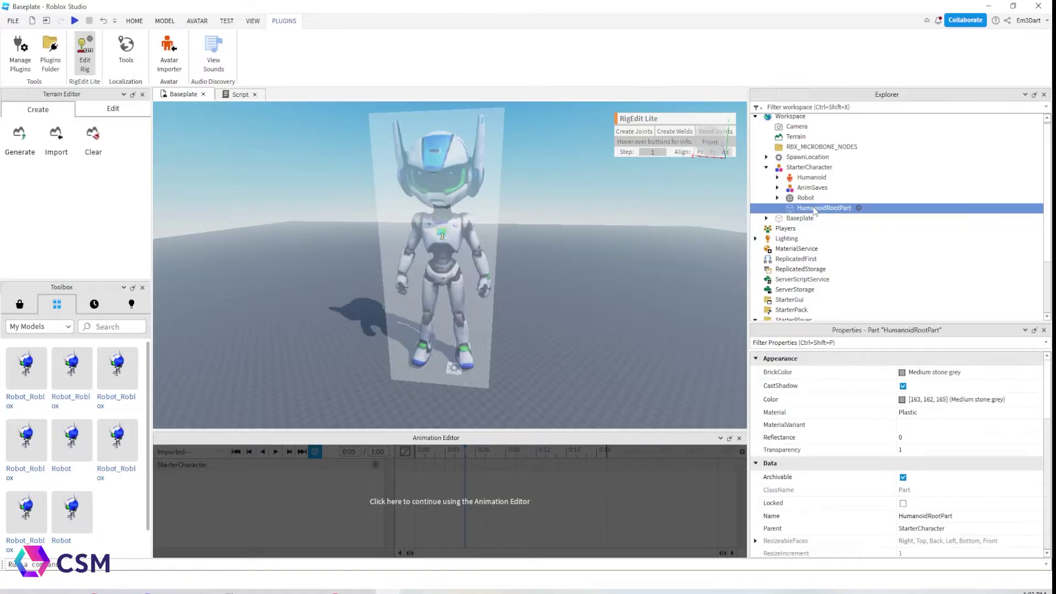
pyautogui.keyDown('ctrl'); pyautogui.click(806, 198); pyautogui.keyUp('ctrl')
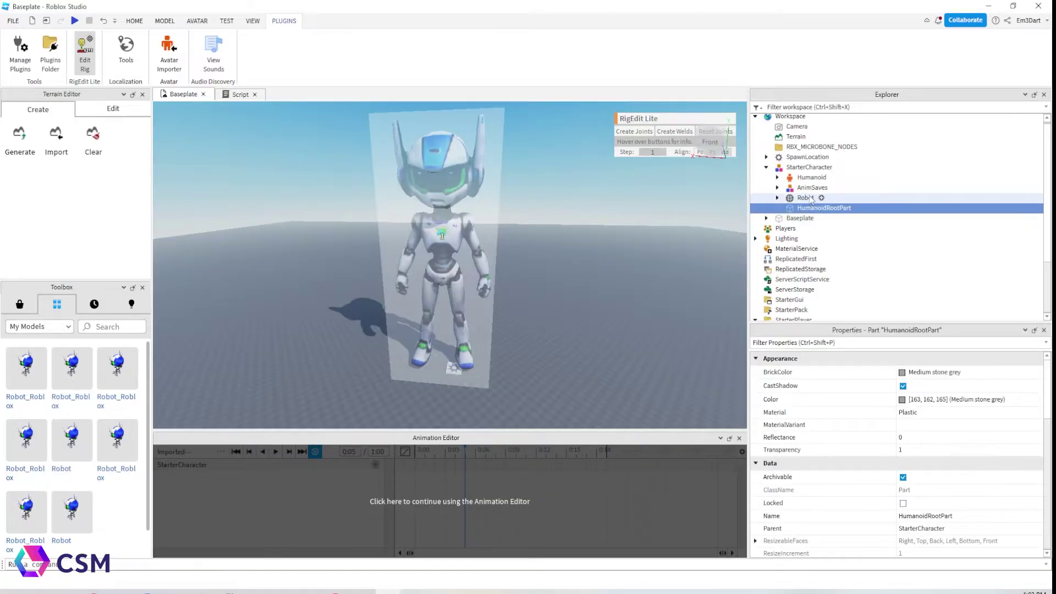
pyautogui.click(625, 134)
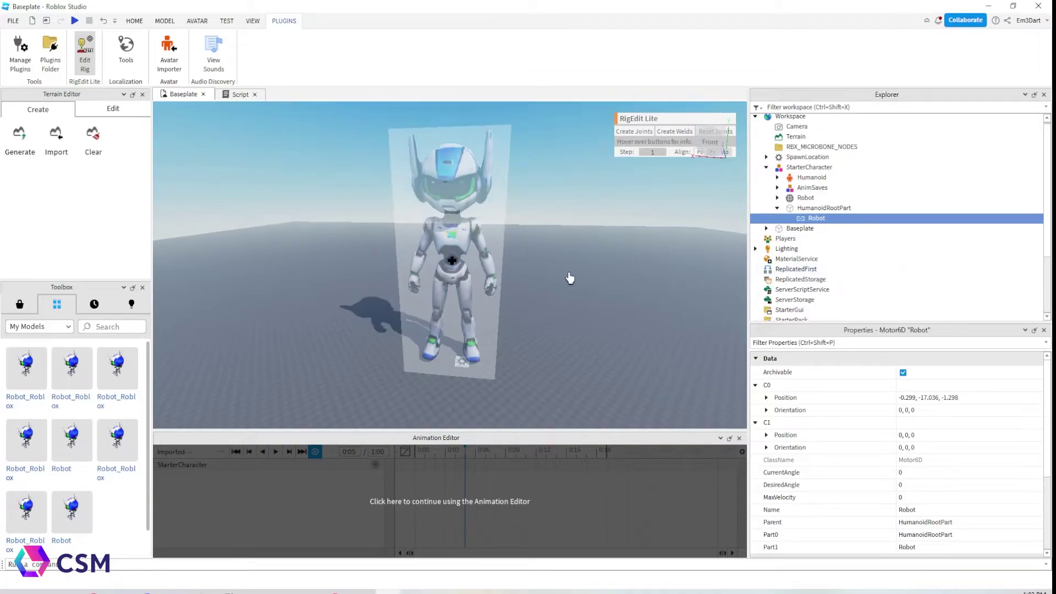
pyautogui.moveTo(586, 303); pyautogui.dragTo(586, 304, button='right')
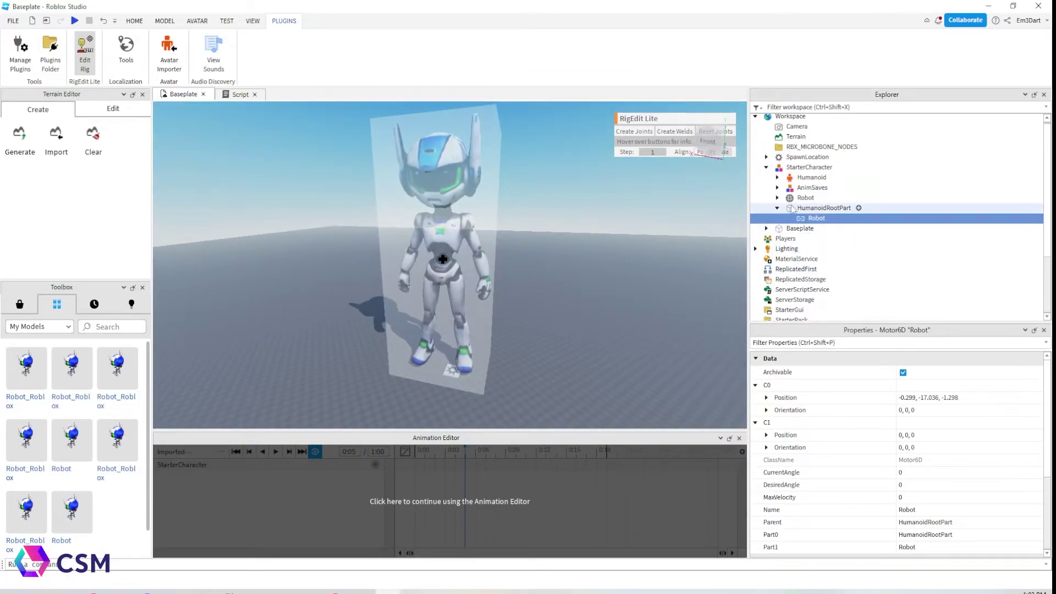
pyautogui.click(777, 208)
# Disable CanCollide, CanQuery and CanTouch in the Robot mesh's collision properties
pyautogui.click(811, 178)
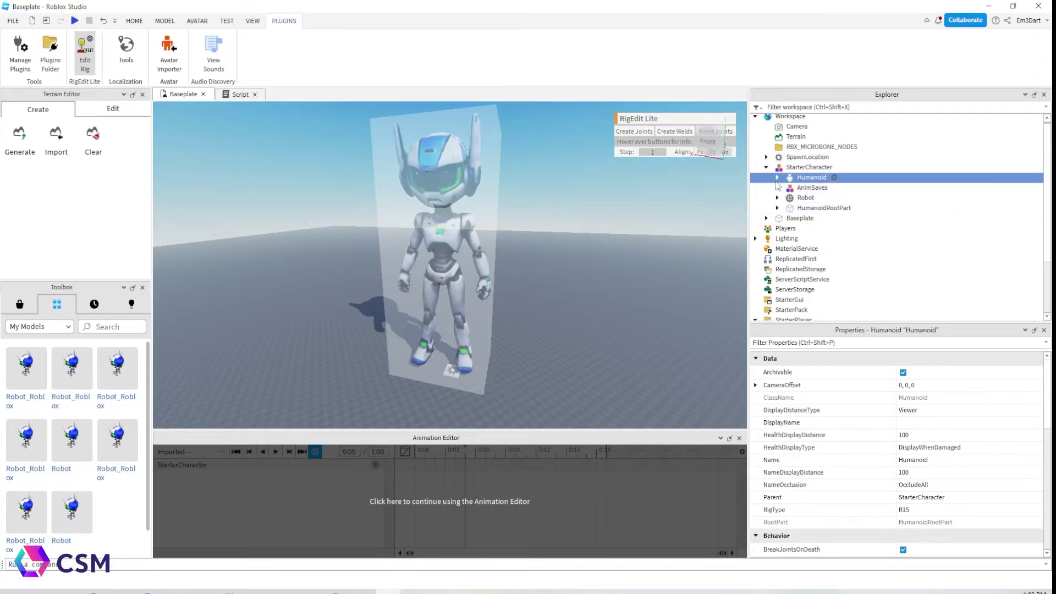
pyautogui.click(799, 199)
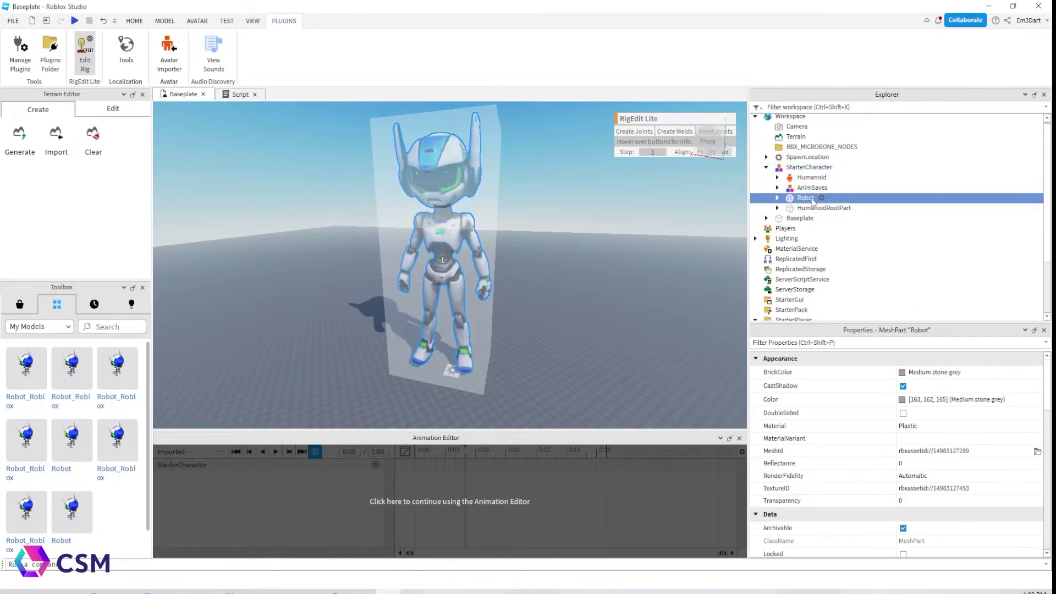
pyautogui.scroll(-5, 885, 418)
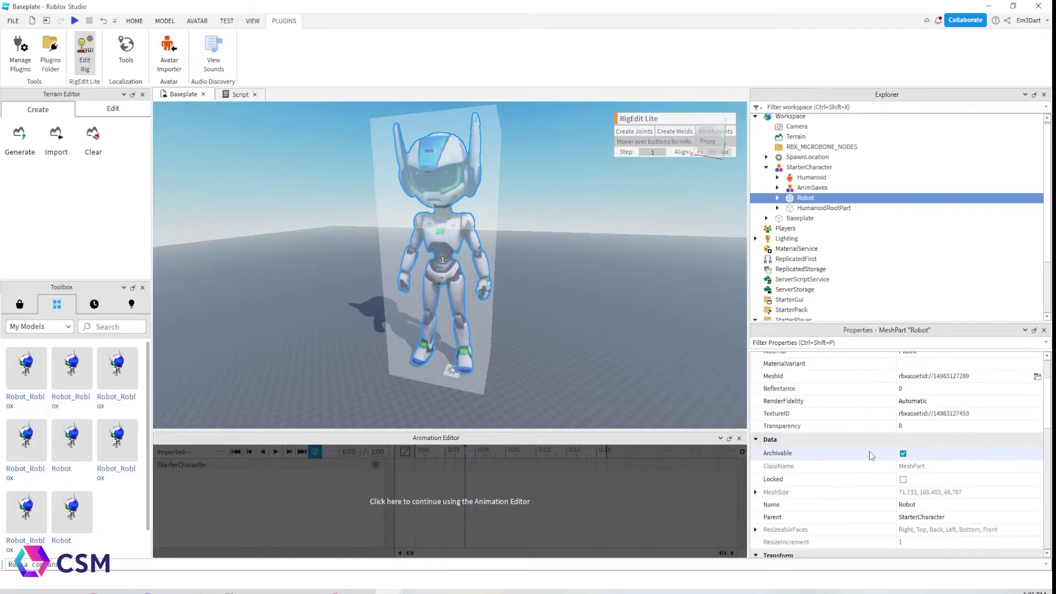
pyautogui.scroll(-4, 889, 460)
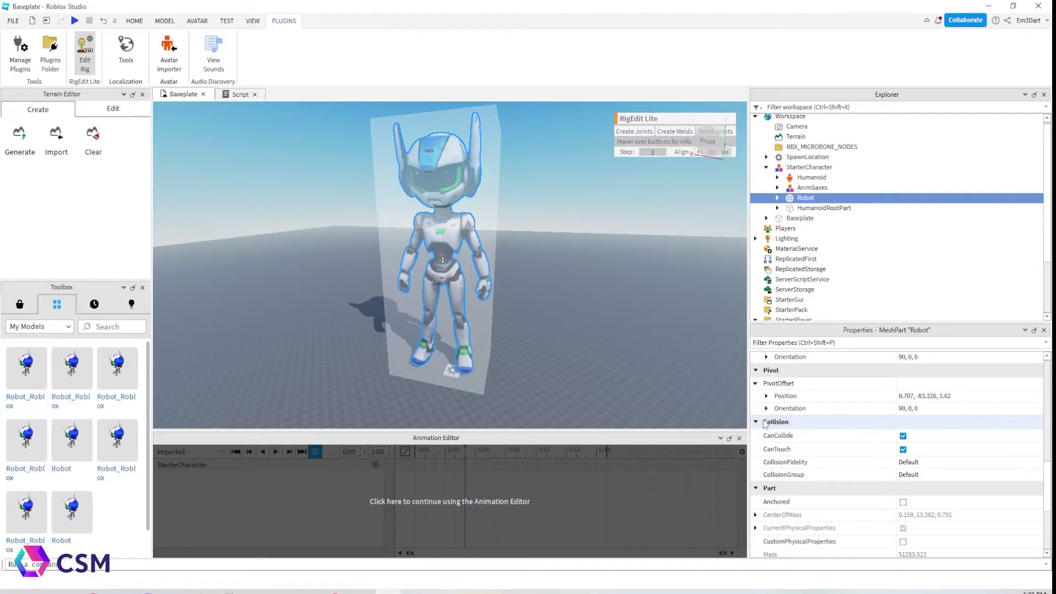
pyautogui.click(902, 436)
pyautogui.click(903, 449)
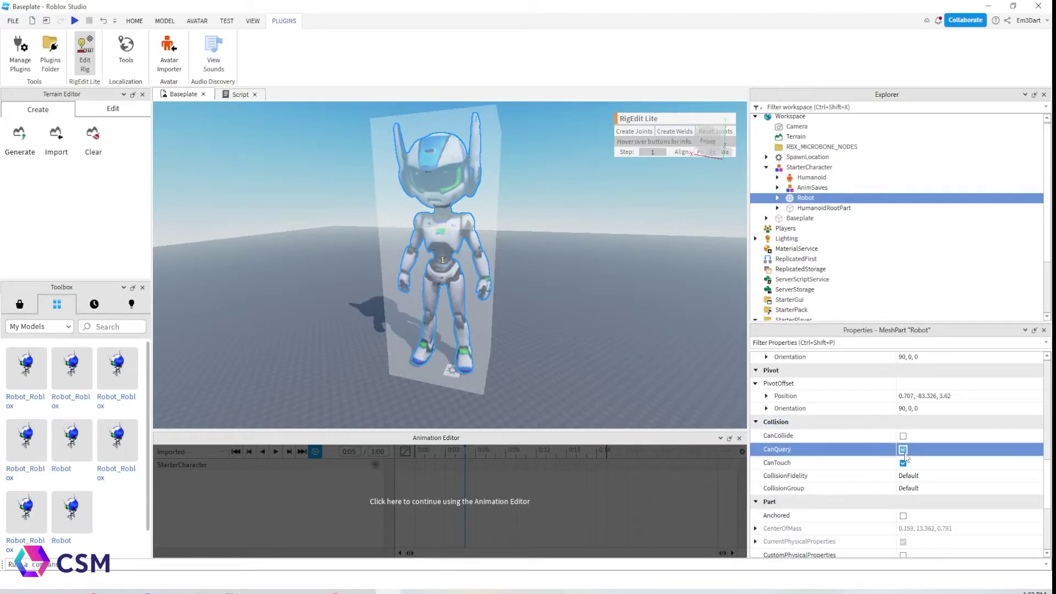
pyautogui.click(903, 462)
# Choose a different CollisionFidelity option for the Robot mesh
pyautogui.click(907, 478)
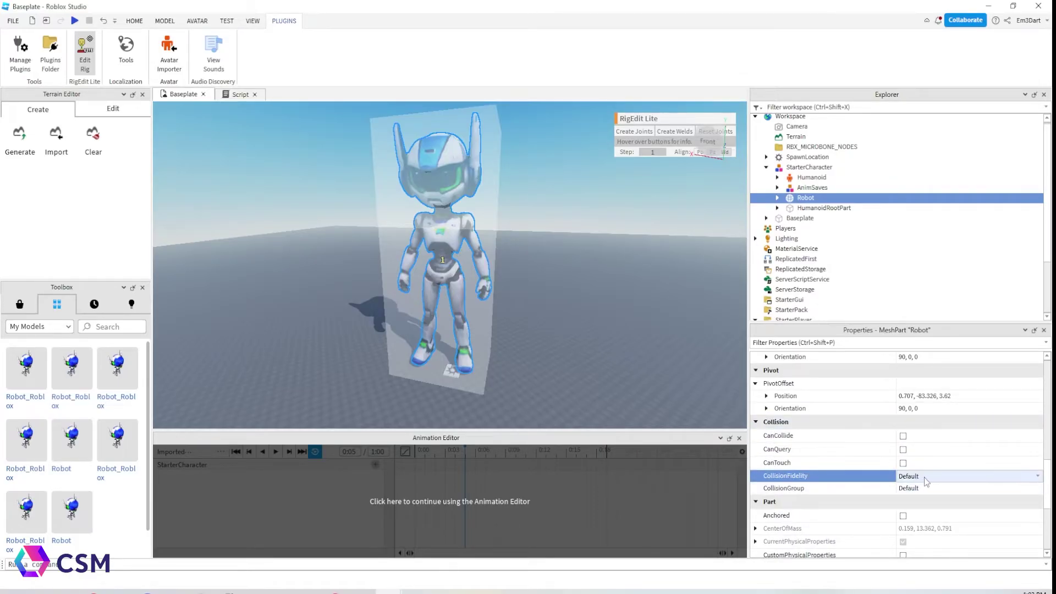
pyautogui.click(928, 476)
pyautogui.click(944, 515)
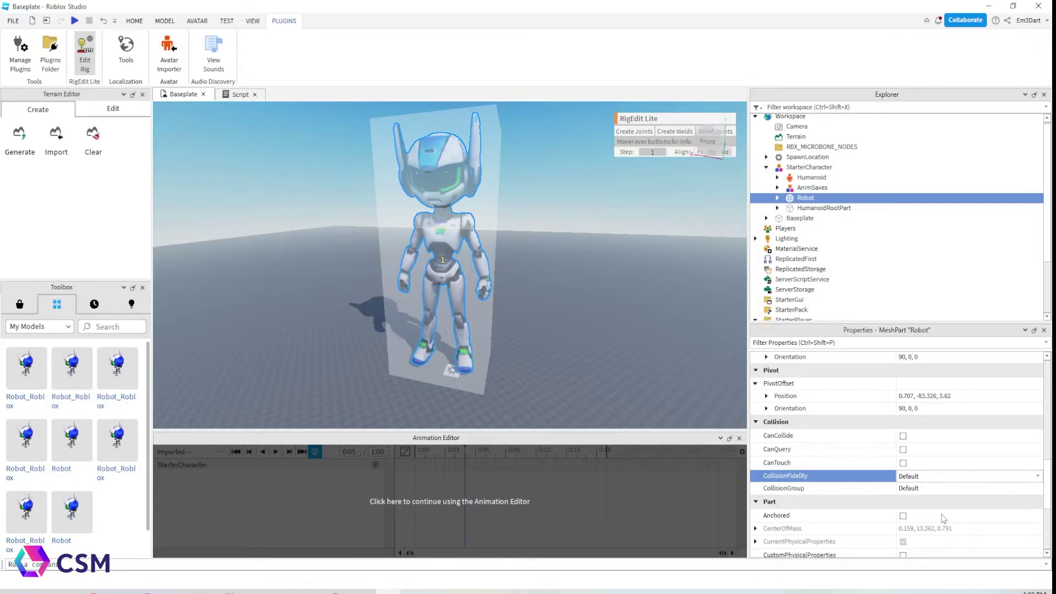
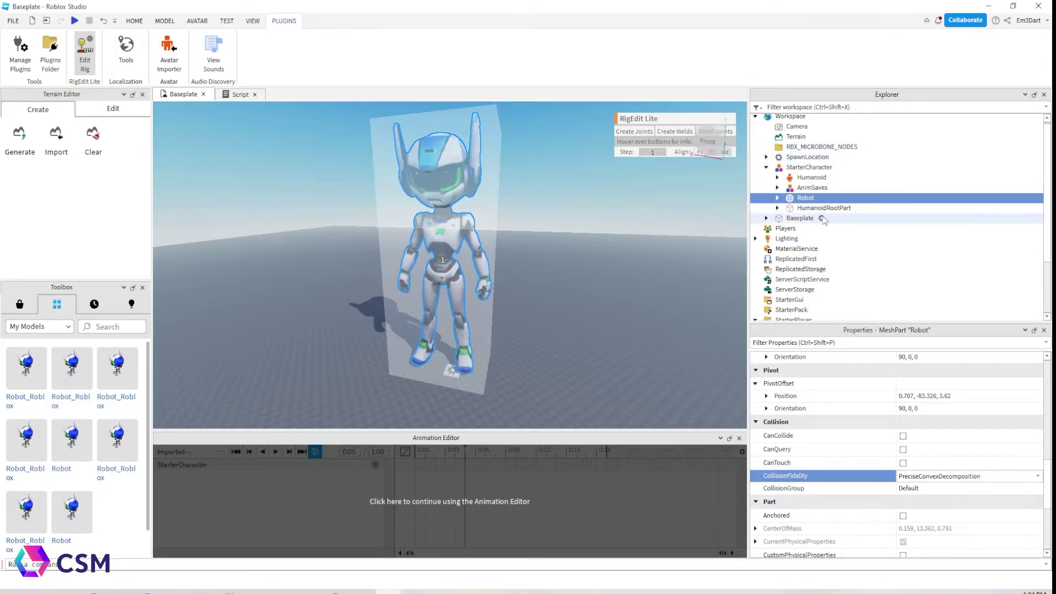
# Collapse the StarterCharacter model and move it from Workspace into StarterPlayer
pyautogui.click(809, 177)
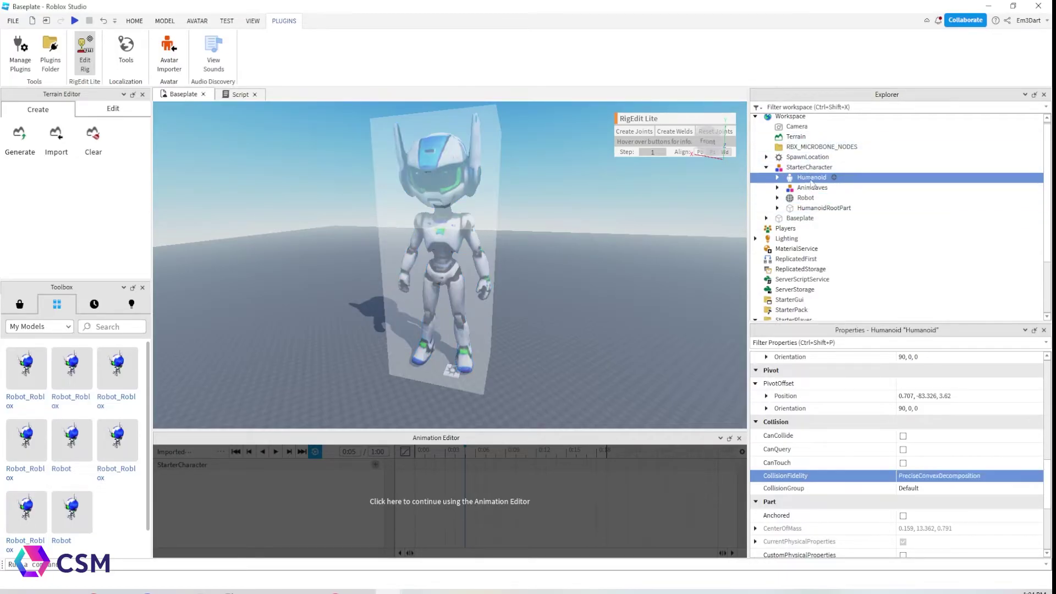
pyautogui.click(777, 167)
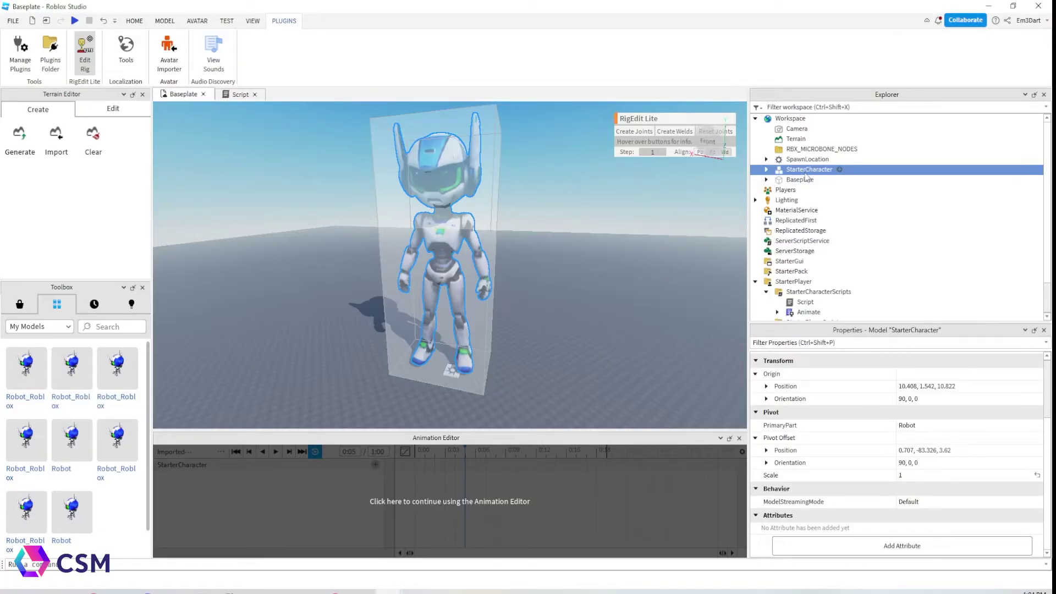
pyautogui.moveTo(806, 176); pyautogui.dragTo(821, 284)
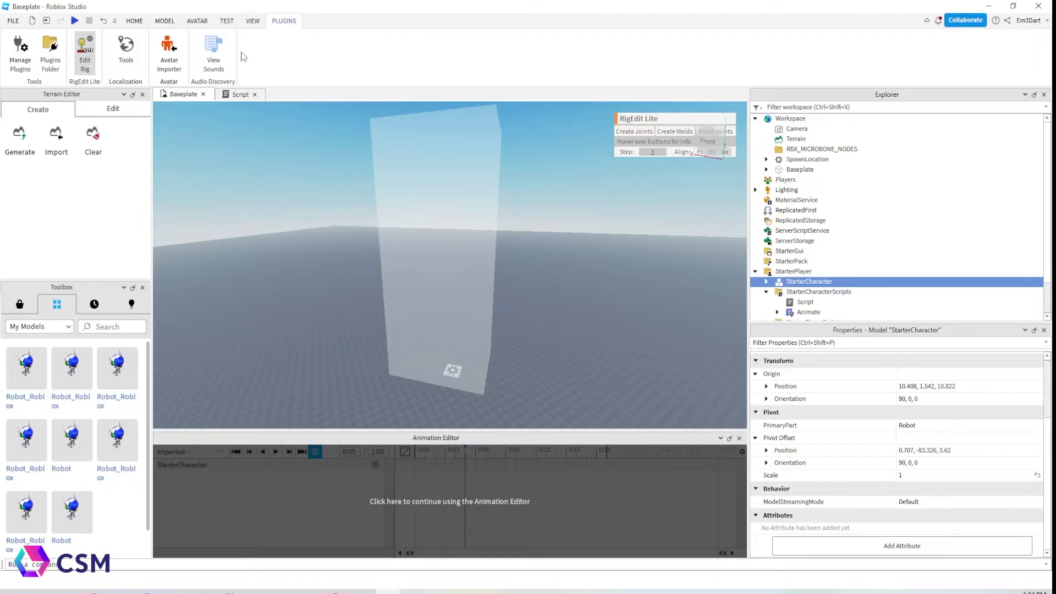
# Playtest the oversized robot by walking it in several directions across the baseplate, and end the test
pyautogui.click(134, 20)
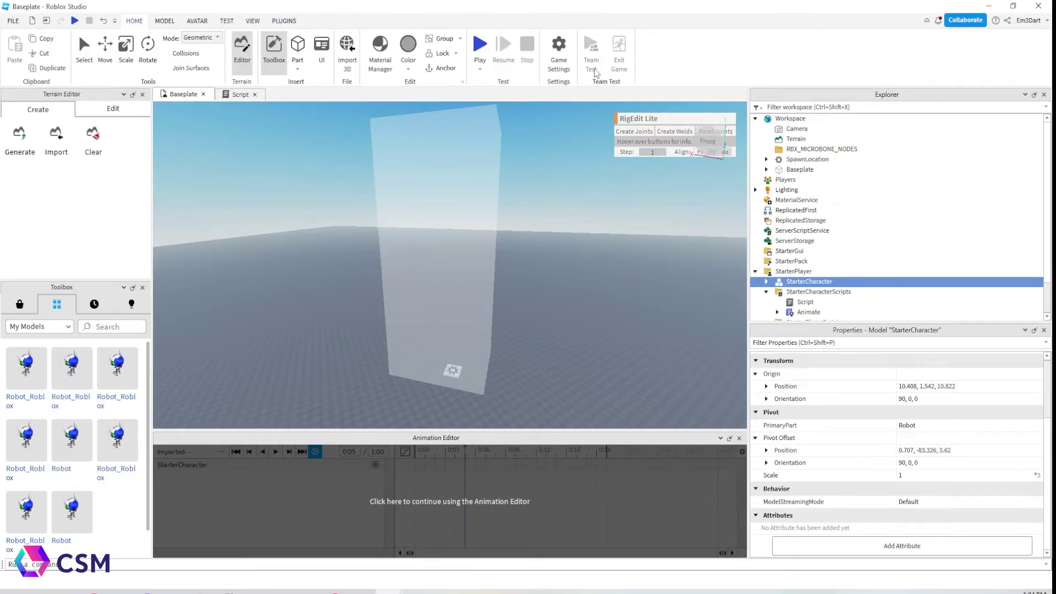
pyautogui.click(480, 47)
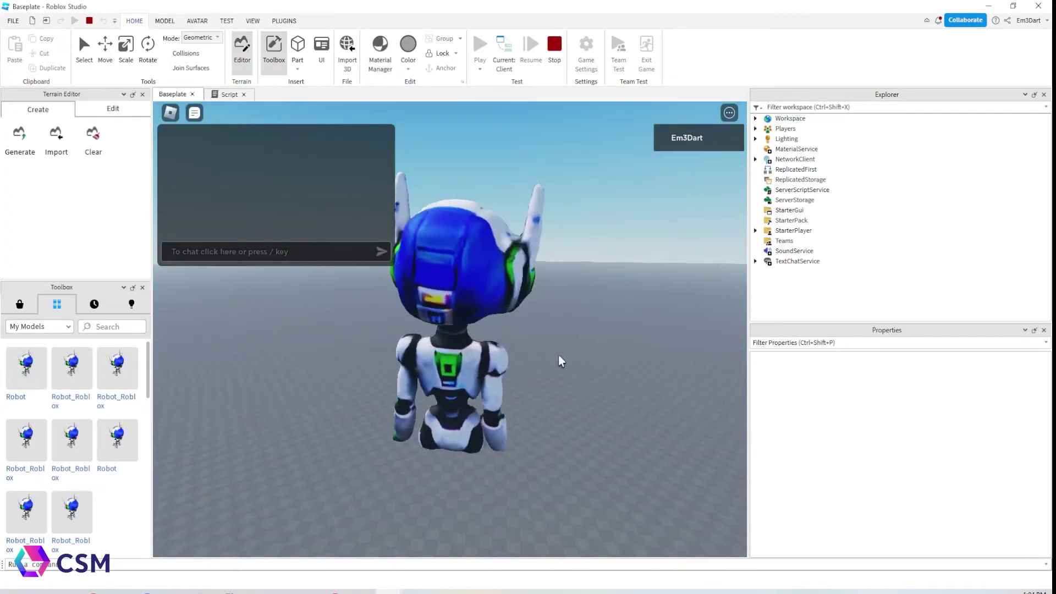
pyautogui.moveTo(559, 355); pyautogui.dragTo(559, 352, button='right')
pyautogui.press('a')
pyautogui.press('s')
pyautogui.press('d')
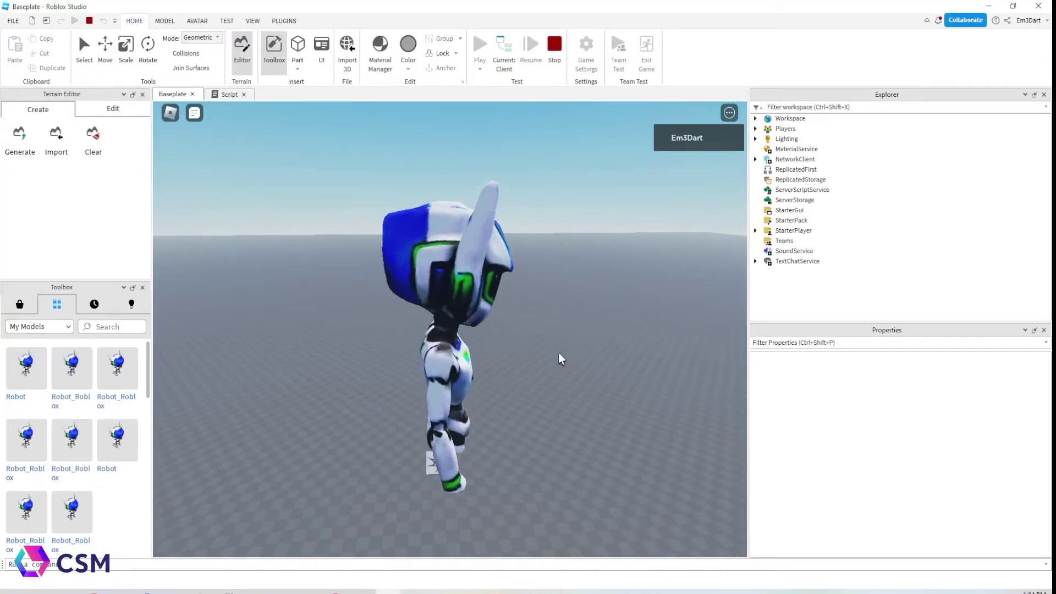
pyautogui.press('w')
pyautogui.press('a')
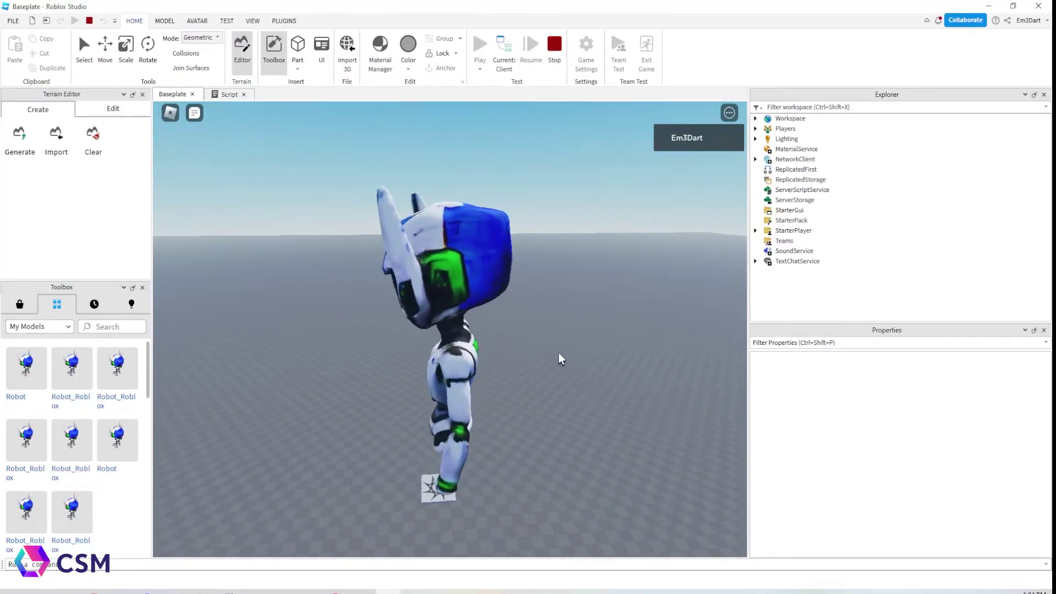
pyautogui.press('s')
pyautogui.press('w')
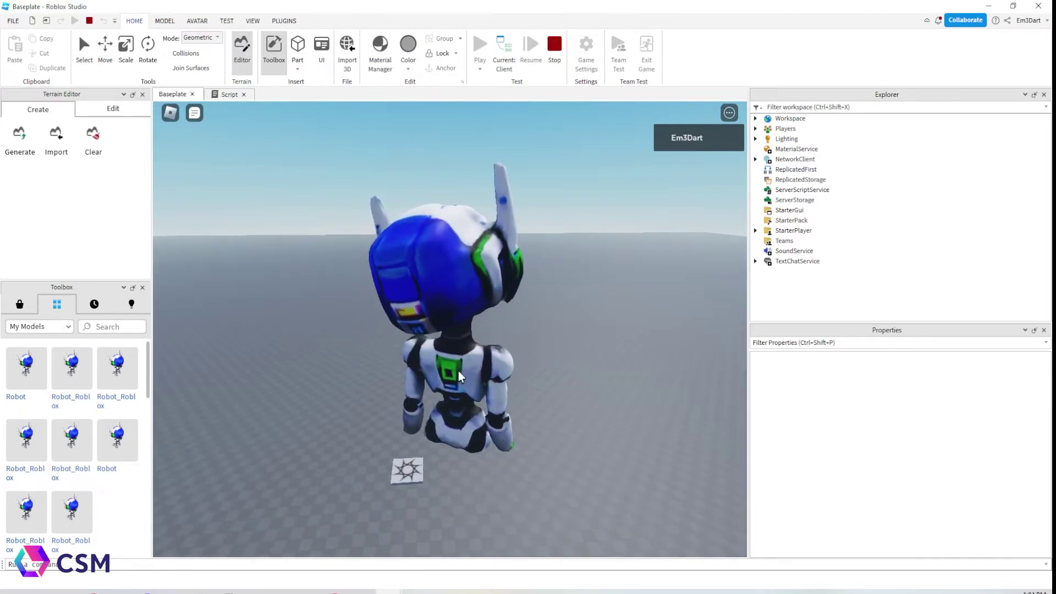
pyautogui.click(554, 62)
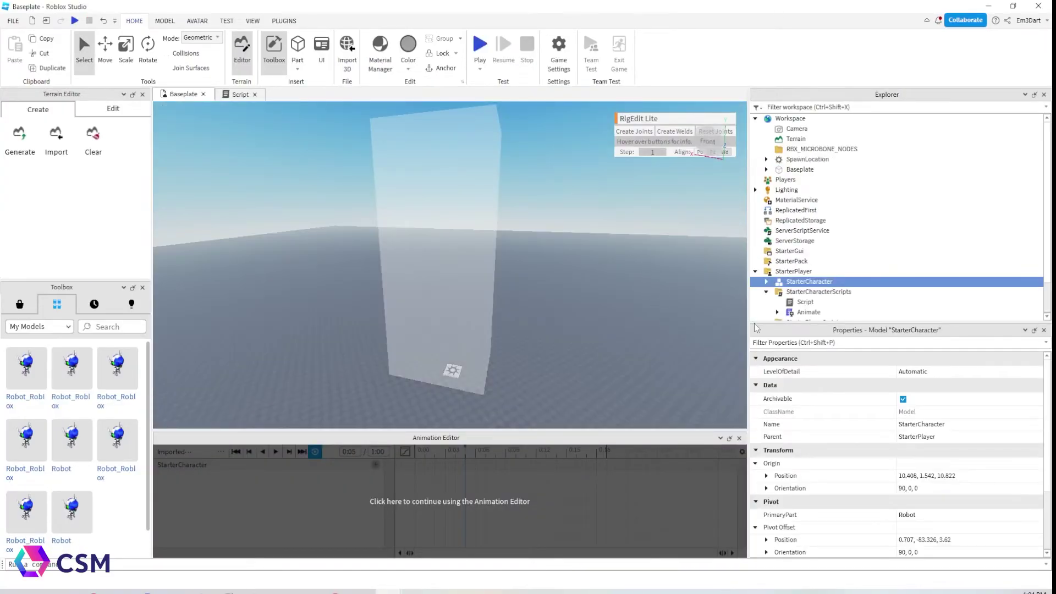
# Expand StarterCharacter under StarterPlayer, select its Humanoid, and move the whole model back into Workspace
pyautogui.doubleClick(825, 282)
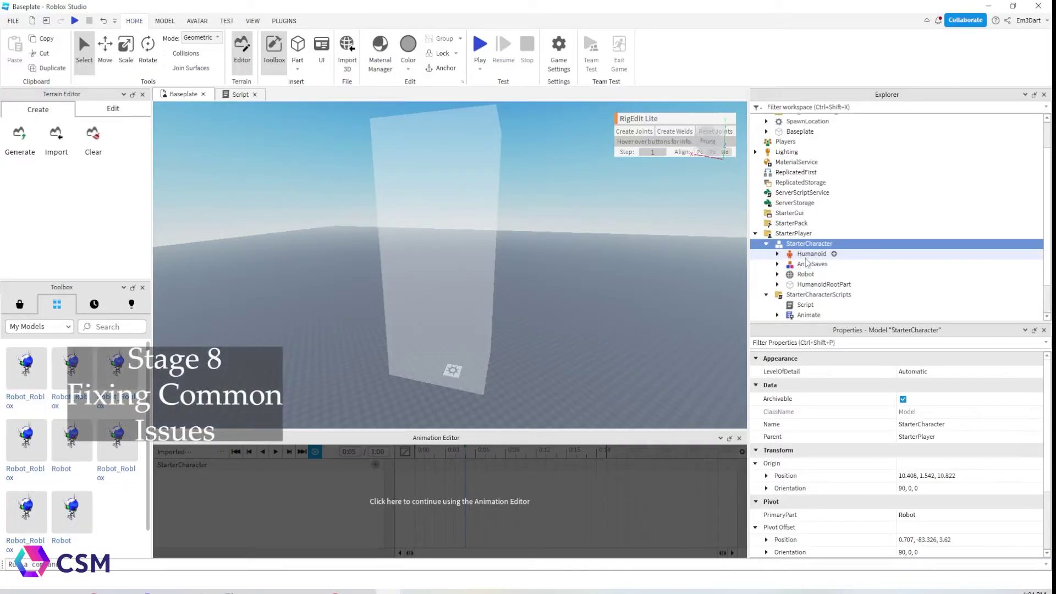
pyautogui.click(810, 254)
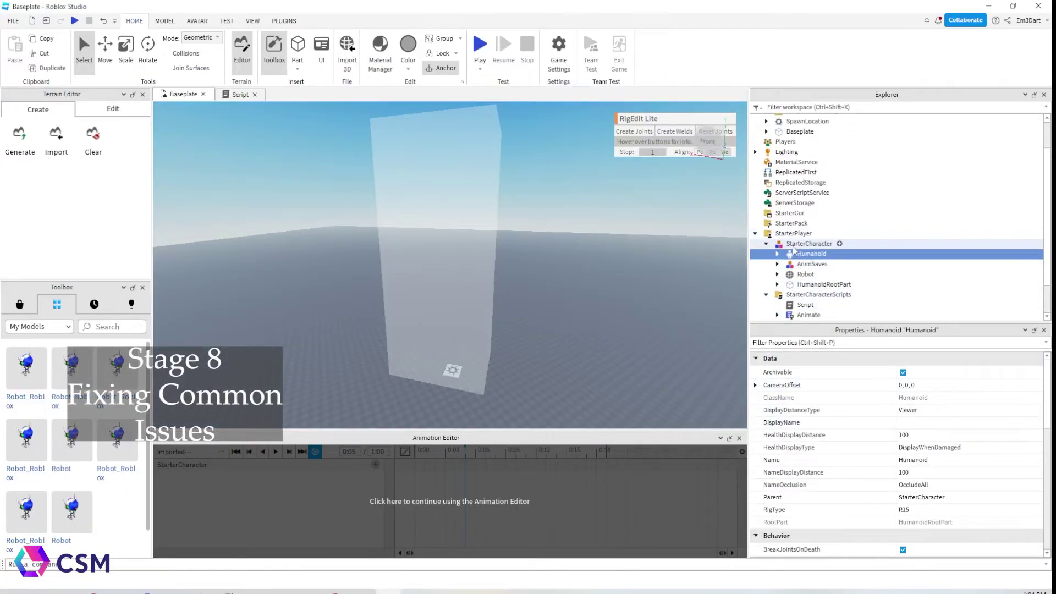
pyautogui.moveTo(806, 243); pyautogui.dragTo(815, 121)
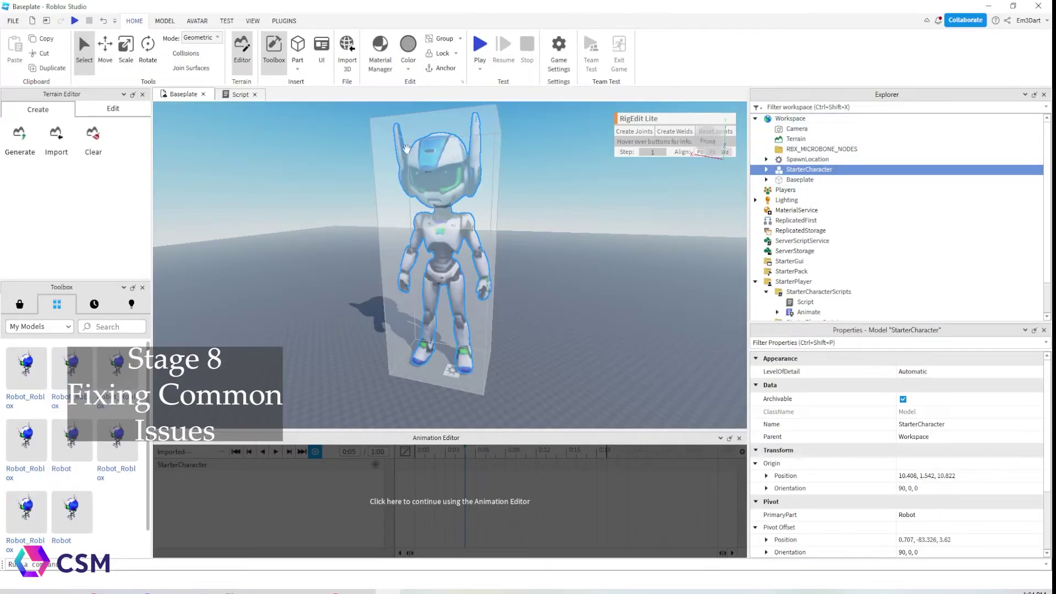
# Scale the StarterCharacter model down to about 12% of its size
pyautogui.moveTo(432, 398); pyautogui.dragTo(517, 390)
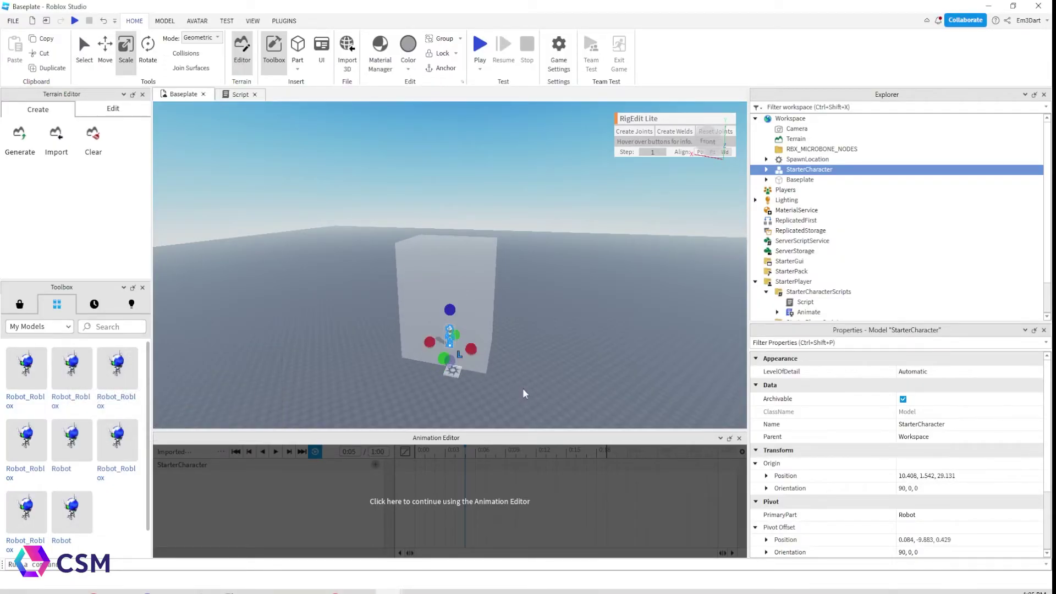
pyautogui.press('f')
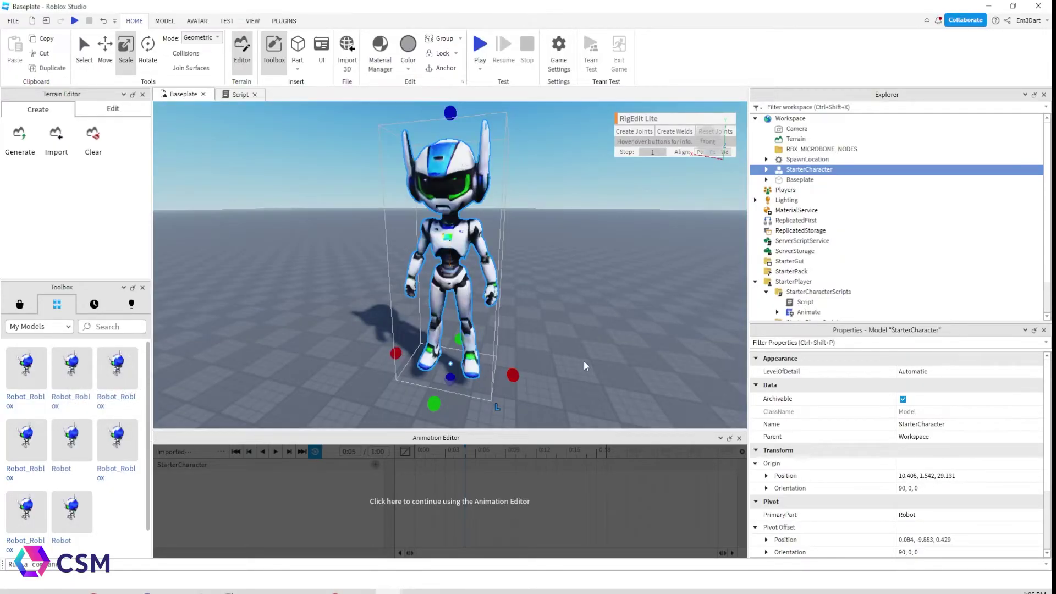
pyautogui.moveTo(583, 361); pyautogui.dragTo(583, 361, button='right')
pyautogui.scroll(-3, 583, 361)
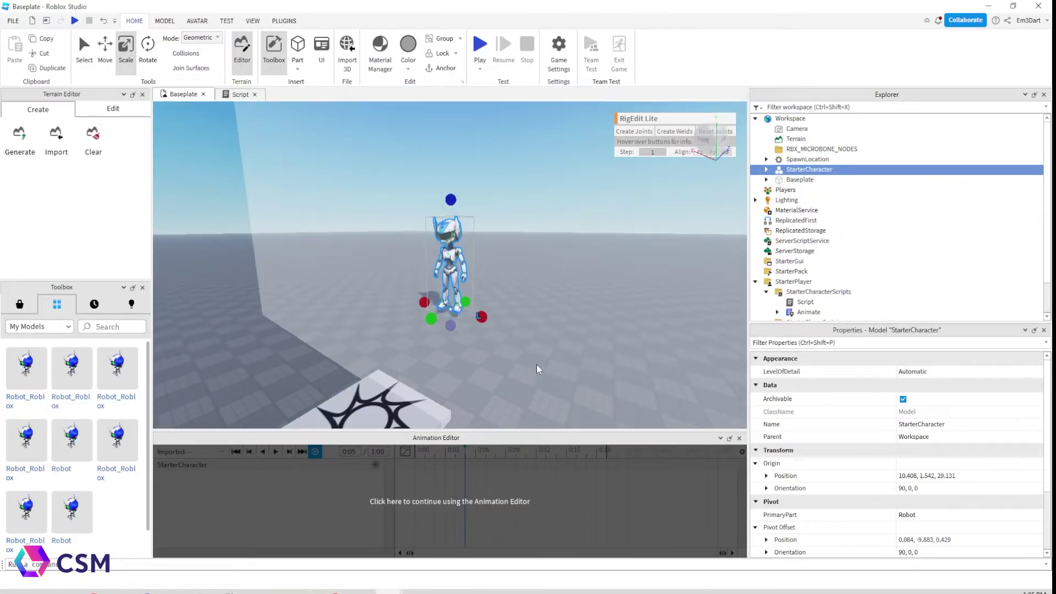
# Lower StarterCharacter onto the baseplate surface, to a Y position of about -0.458
pyautogui.scroll(2, 536, 368)
pyautogui.click(463, 362)
pyautogui.click(451, 275)
pyautogui.moveTo(602, 318); pyautogui.dragTo(581, 317, button='right')
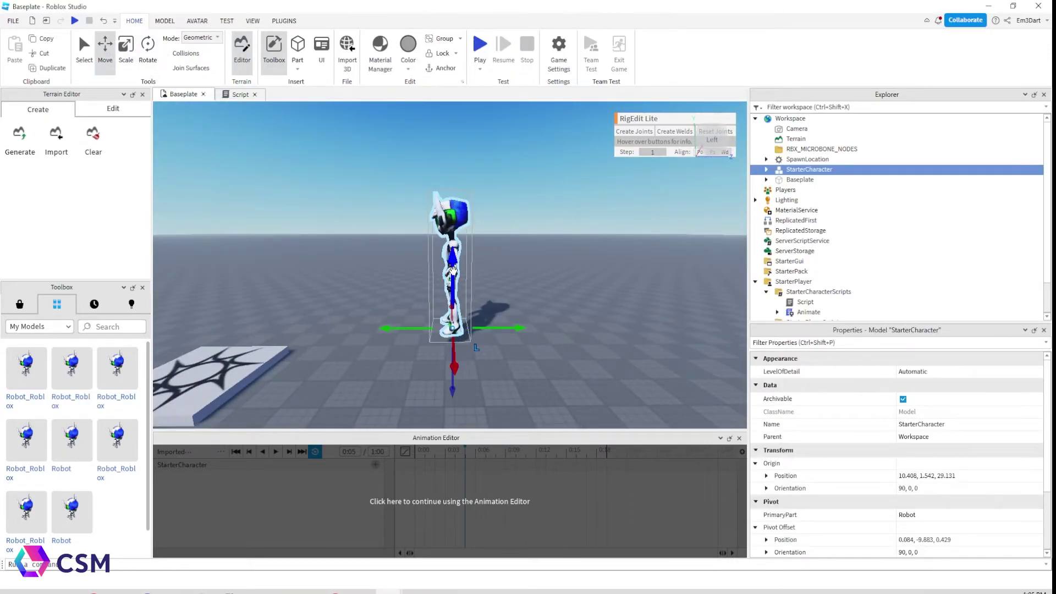
pyautogui.moveTo(451, 269); pyautogui.dragTo(452, 277)
pyautogui.moveTo(452, 278); pyautogui.dragTo(452, 273, button='right')
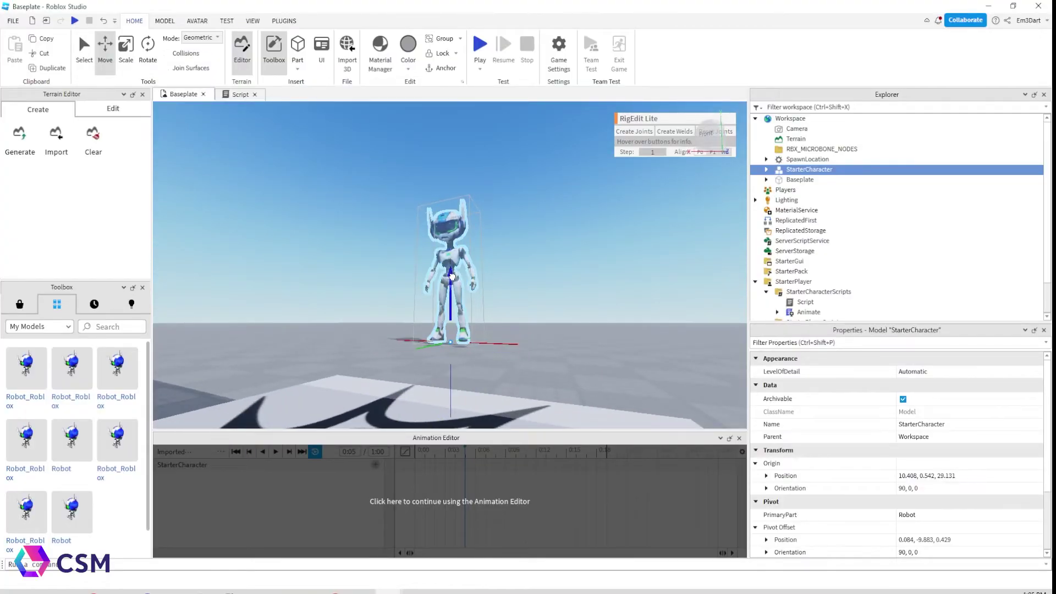
pyautogui.moveTo(537, 280); pyautogui.dragTo(560, 285, button='right')
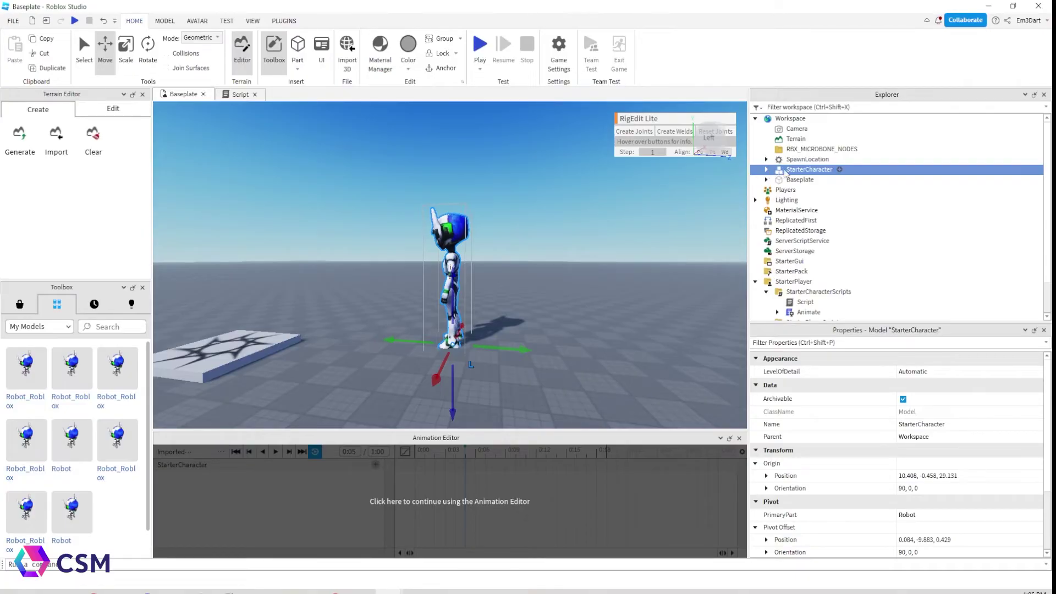
# Place the scaled-down StarterCharacter directly under StarterPlayer, undoing its misplacement in StarterCharacterScripts
pyautogui.moveTo(803, 220); pyautogui.dragTo(814, 254)
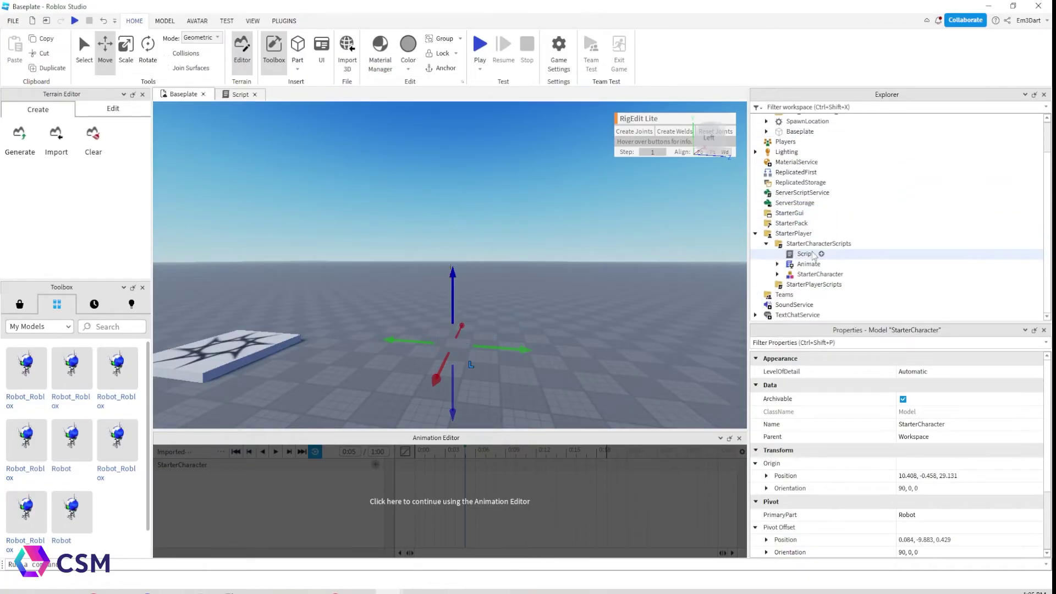
pyautogui.hotkey('ctrl', 'z')
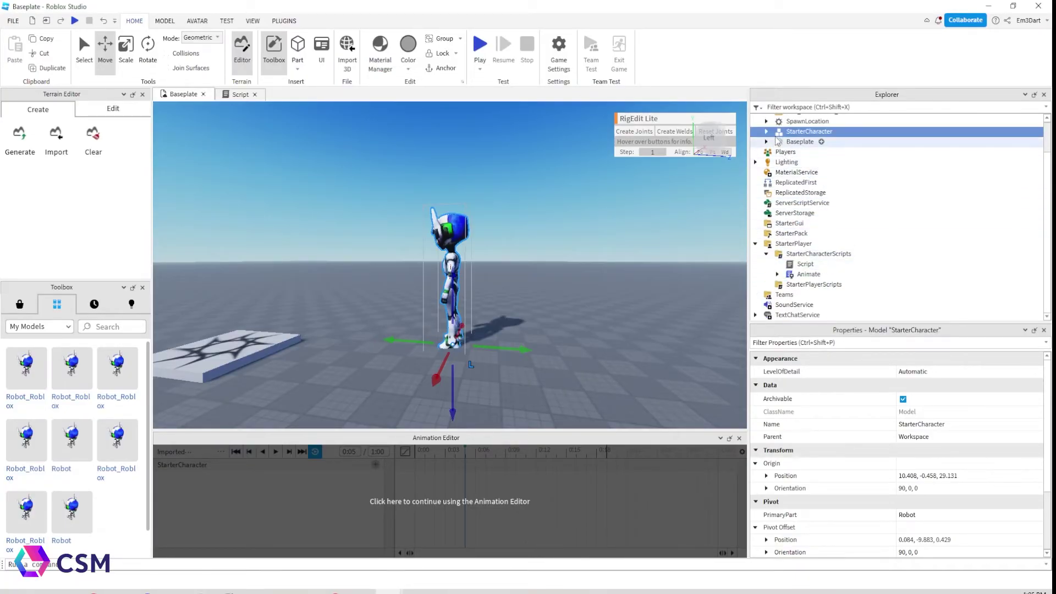
pyautogui.moveTo(809, 132); pyautogui.dragTo(814, 244)
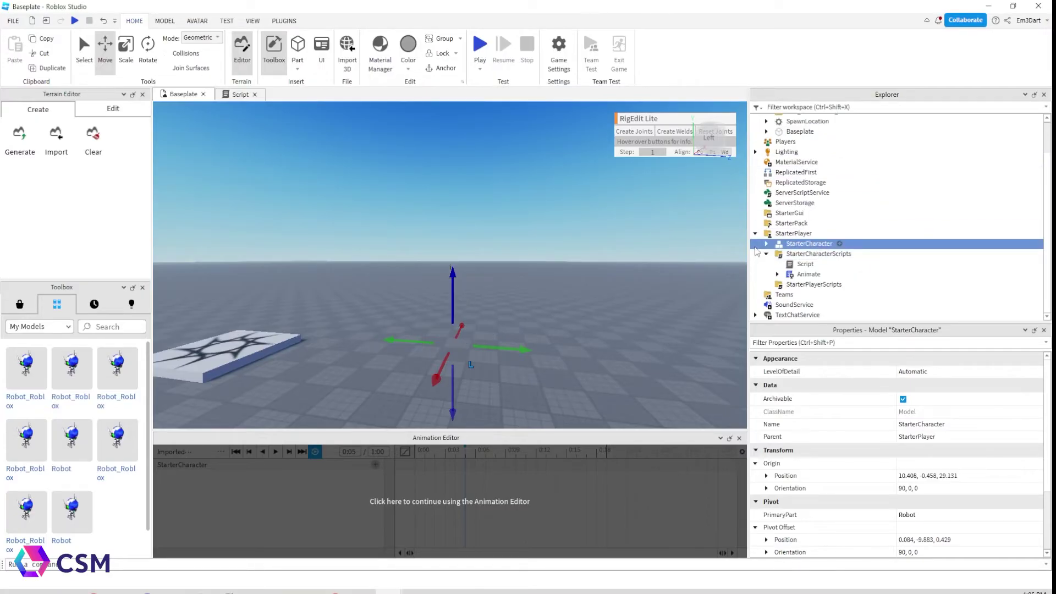
# Examine the properties of StarterCharacter's Humanoid and playtest the scaled-down robot
pyautogui.click(811, 253)
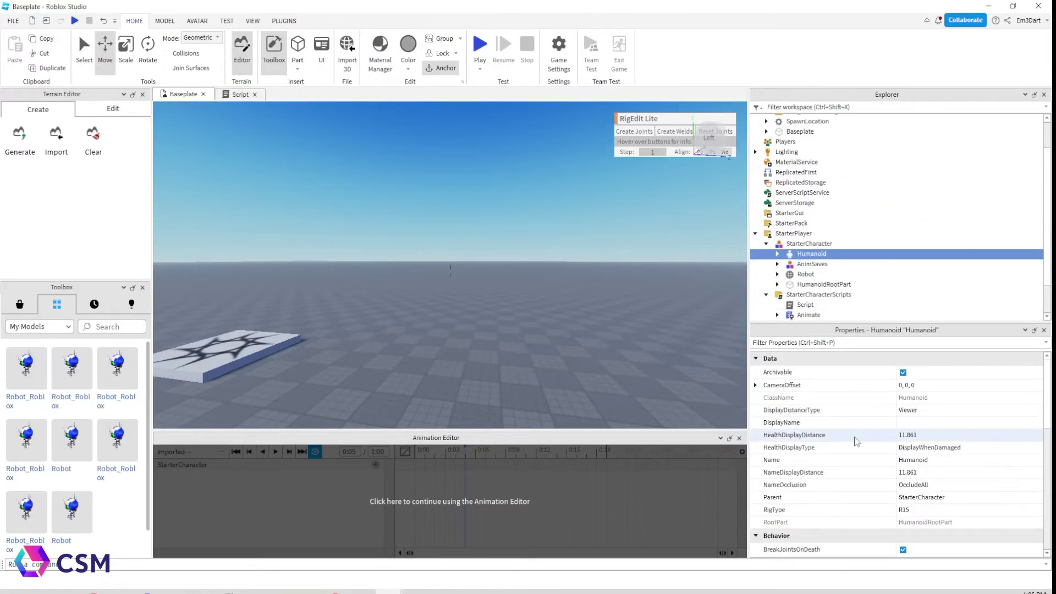
pyautogui.scroll(-10, 865, 443)
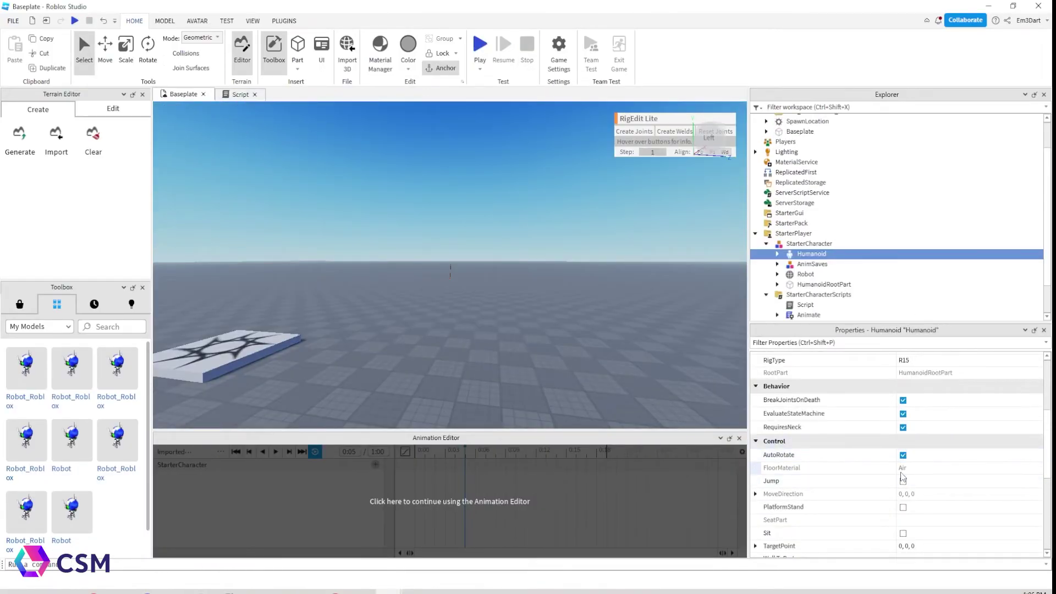
pyautogui.scroll(-5, 902, 476)
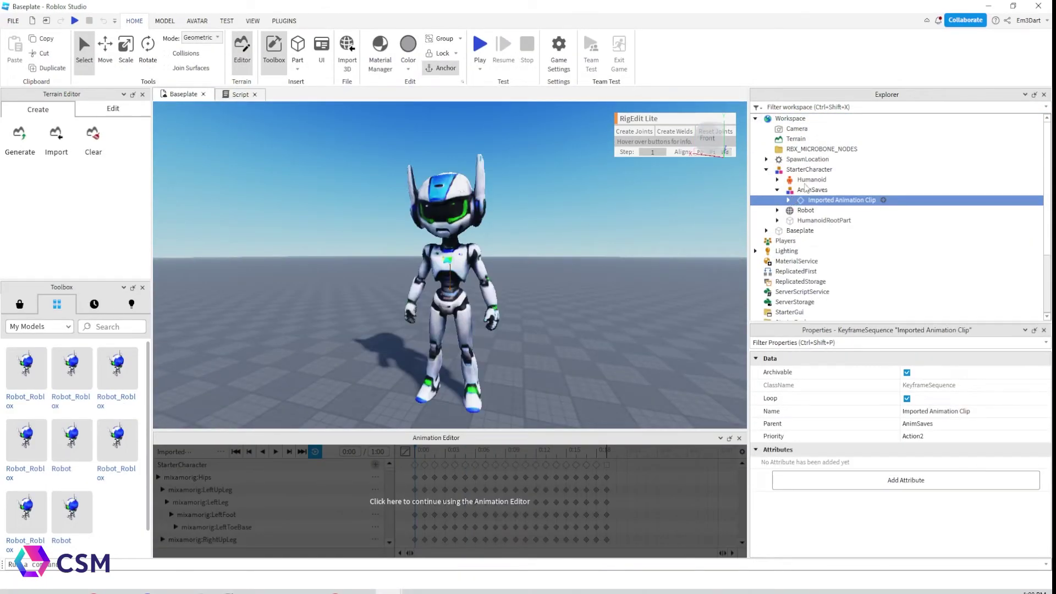
# Return StarterCharacter from StarterPlayer to Workspace after the playtest
pyautogui.scroll(-3, 792, 258)
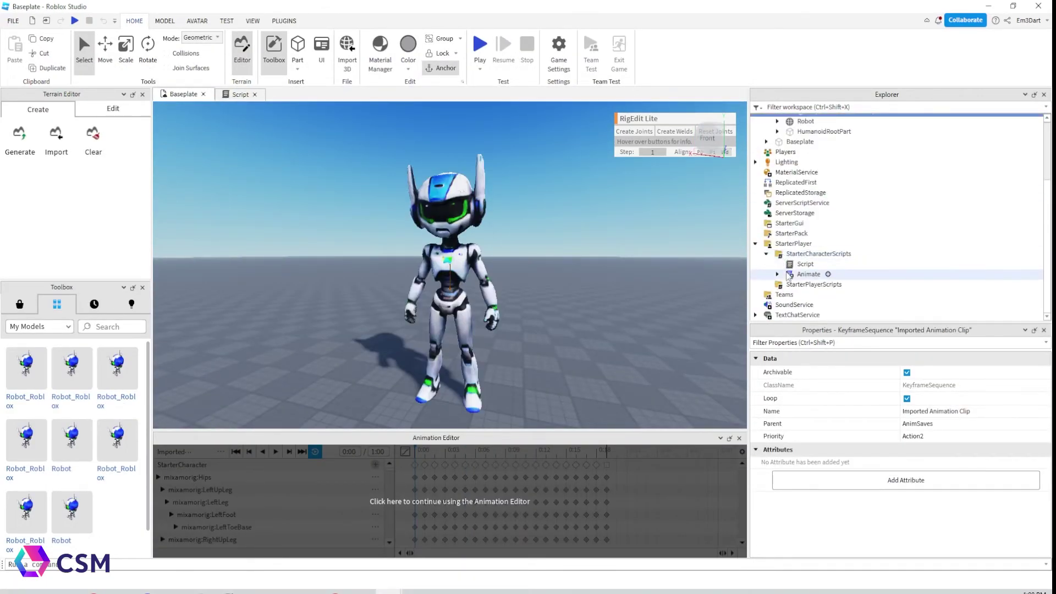
# Replace the AnimationId of both RunAnim and WalkAnim under the Animate script with the new animation's asset ID
pyautogui.scroll(-4, 795, 282)
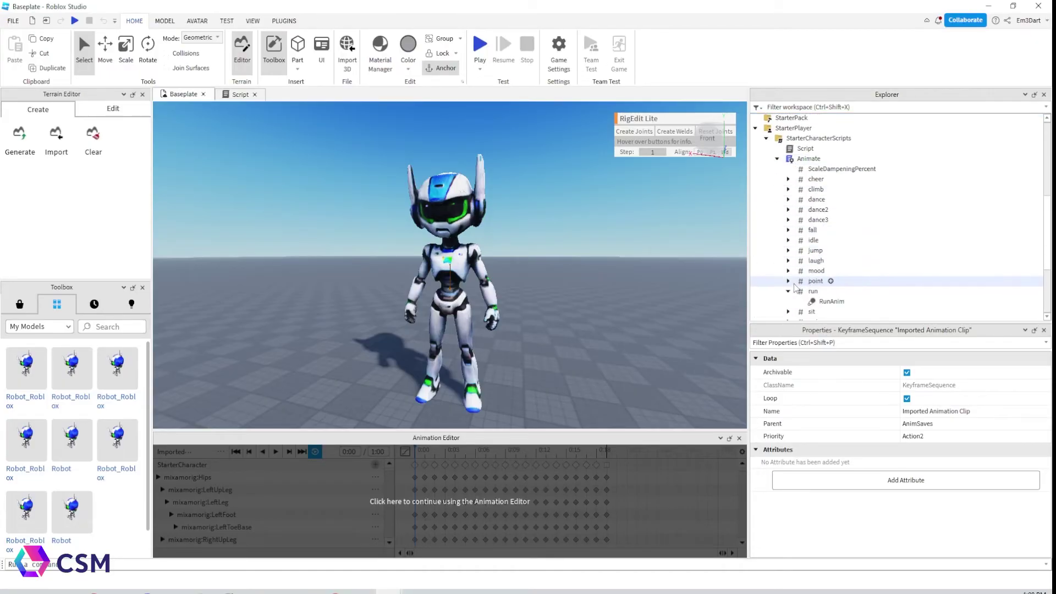
pyautogui.scroll(-1, 841, 275)
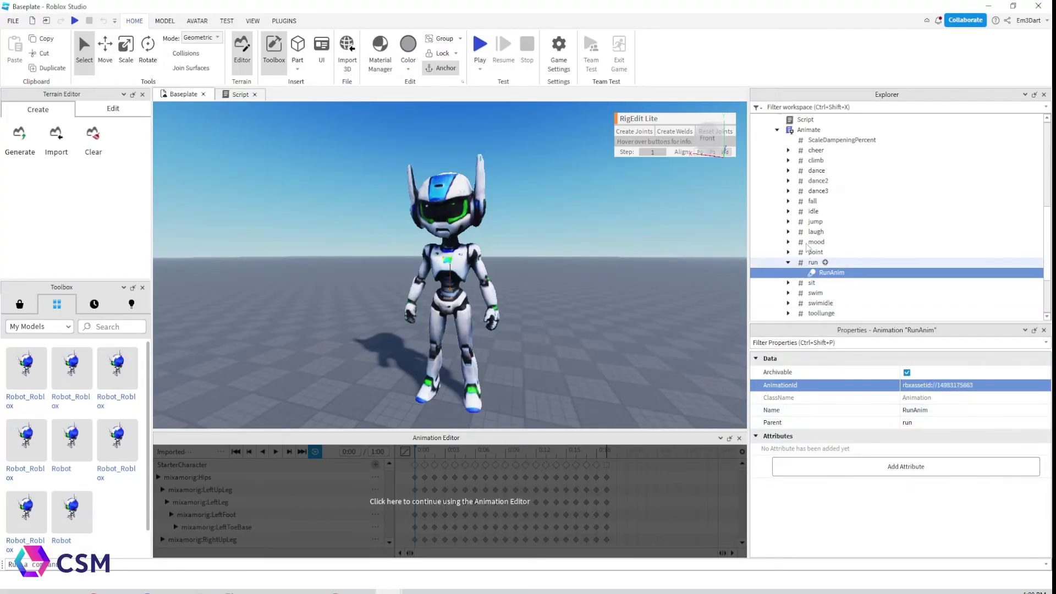
pyautogui.scroll(-2, 808, 246)
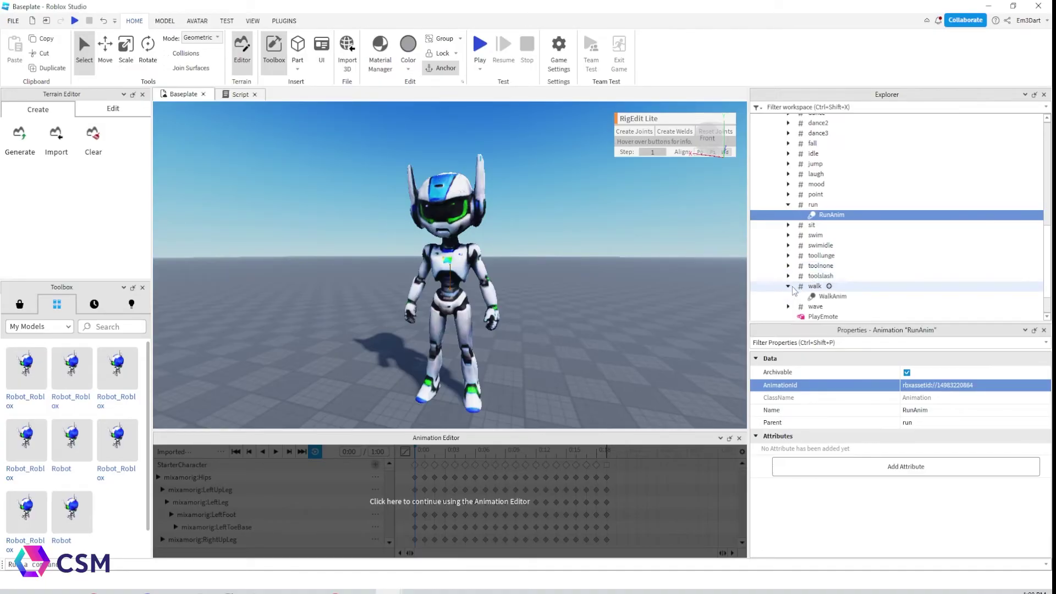
pyautogui.click(828, 298)
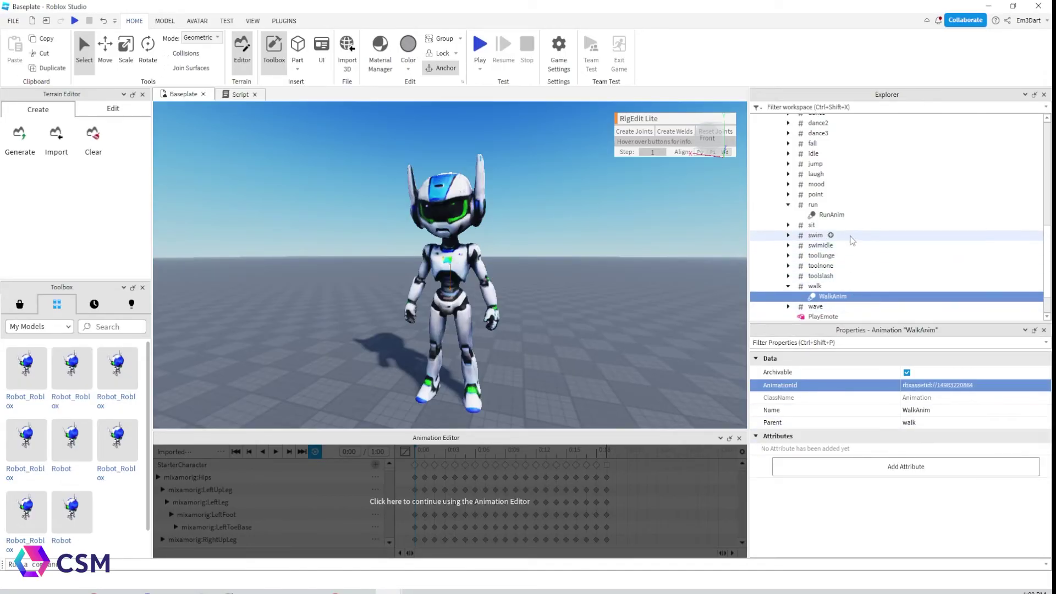
# Move StarterCharacter from Workspace into StarterPlayer with the updated run and walk animations assigned
pyautogui.scroll(3, 852, 237)
pyautogui.scroll(1, 781, 180)
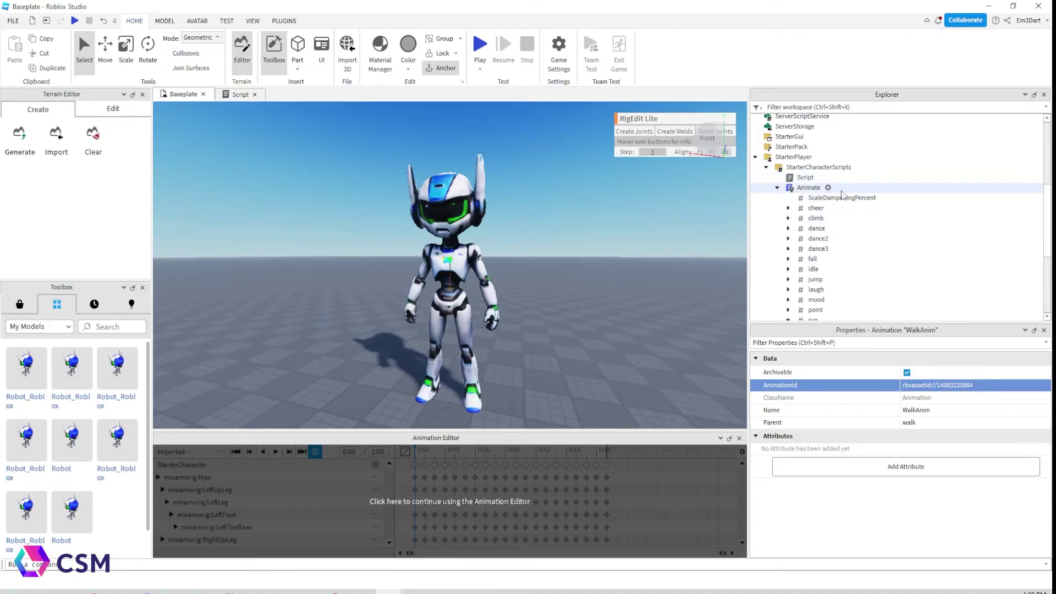
pyautogui.scroll(6, 795, 180)
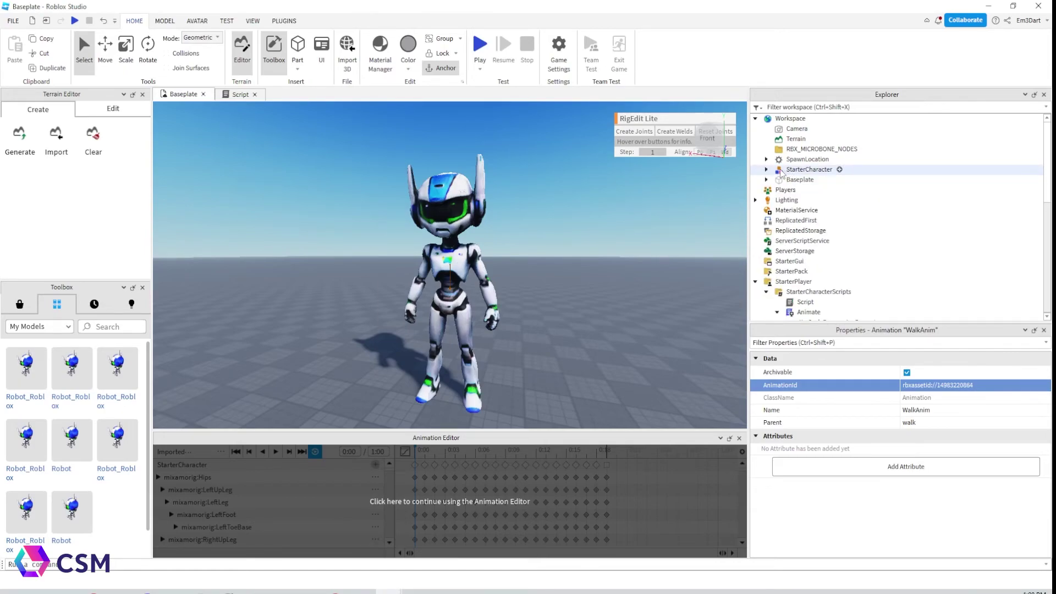
pyautogui.moveTo(781, 172)
pyautogui.mouseDown()
pyautogui.moveTo(800, 266)
pyautogui.moveTo(793, 170)
pyautogui.mouseUp()
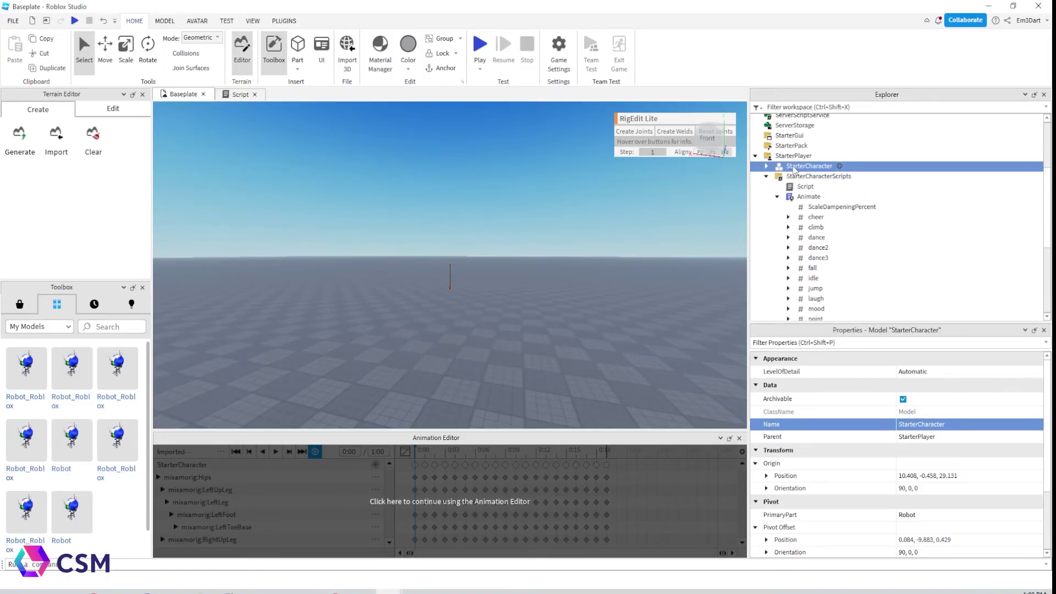
# Playtest the robot by running it around the spawn pad in several directions to check the new run animation, and end the playtest
pyautogui.click(479, 49)
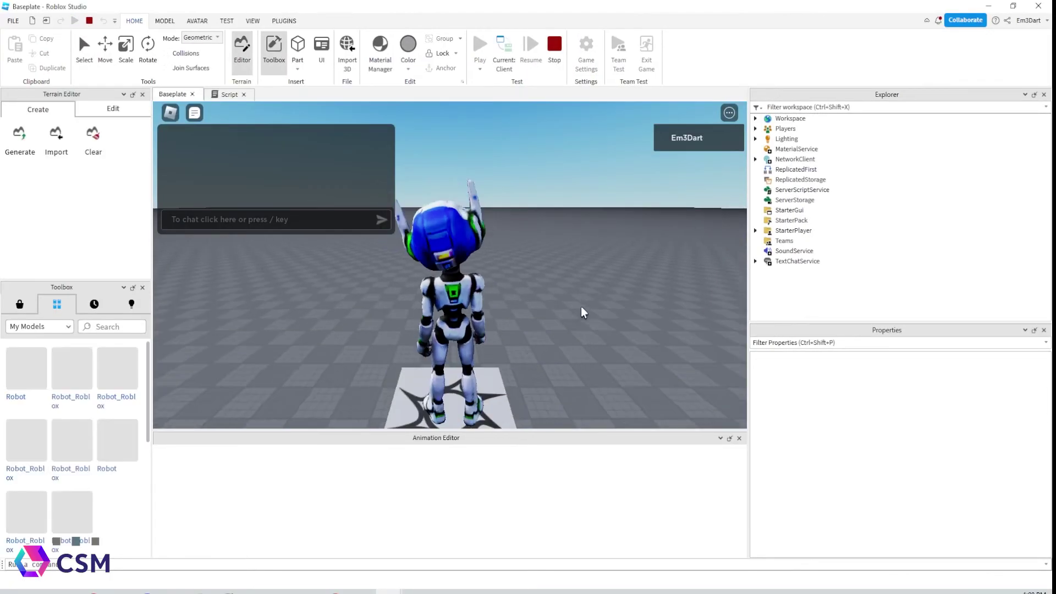
pyautogui.press('w')
pyautogui.press('a')
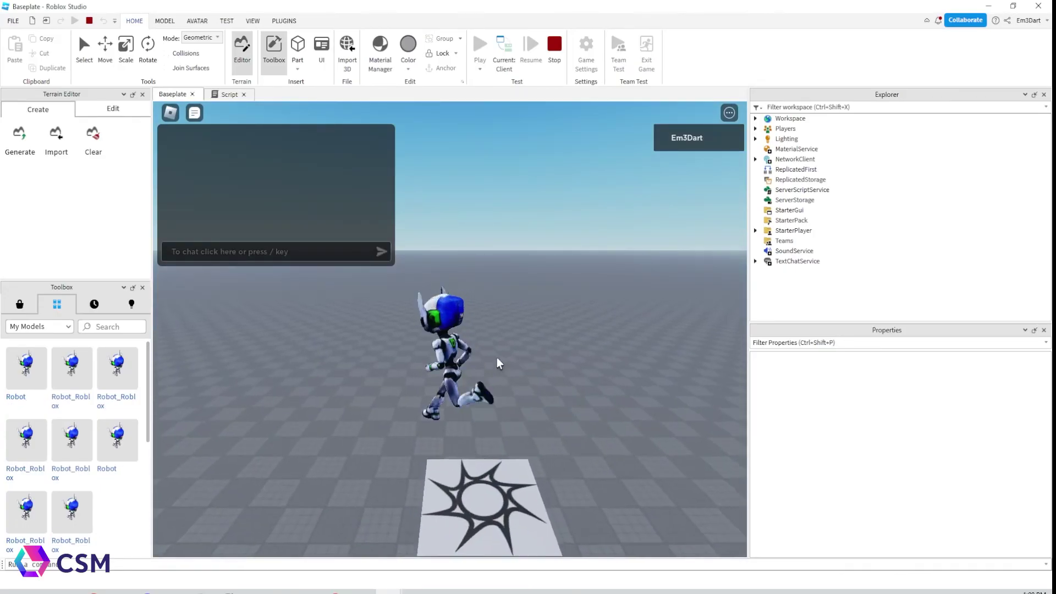
pyautogui.press('s')
pyautogui.press('d')
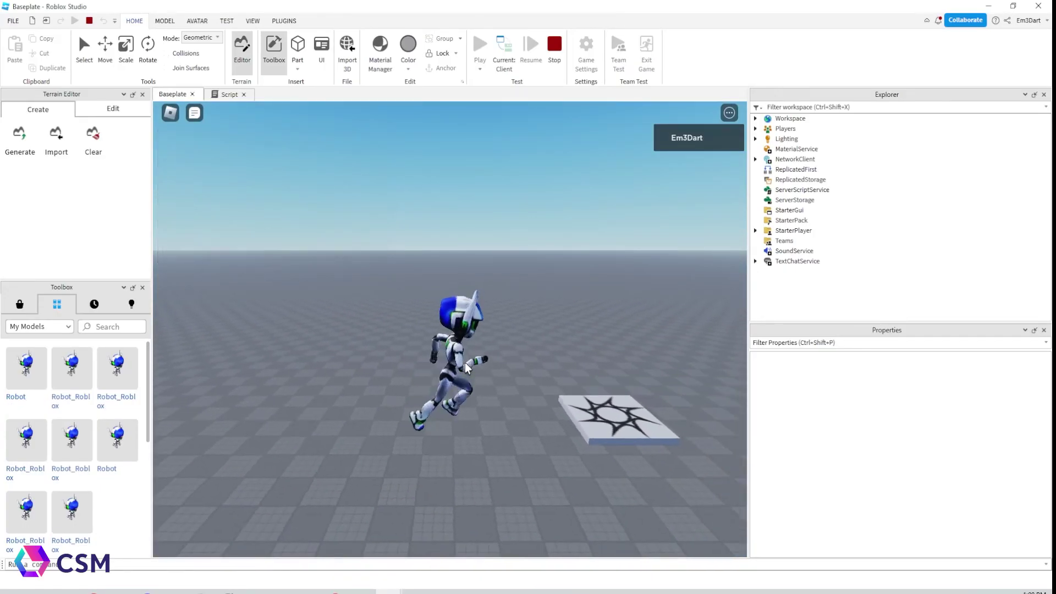
pyautogui.press('w')
pyautogui.press('a')
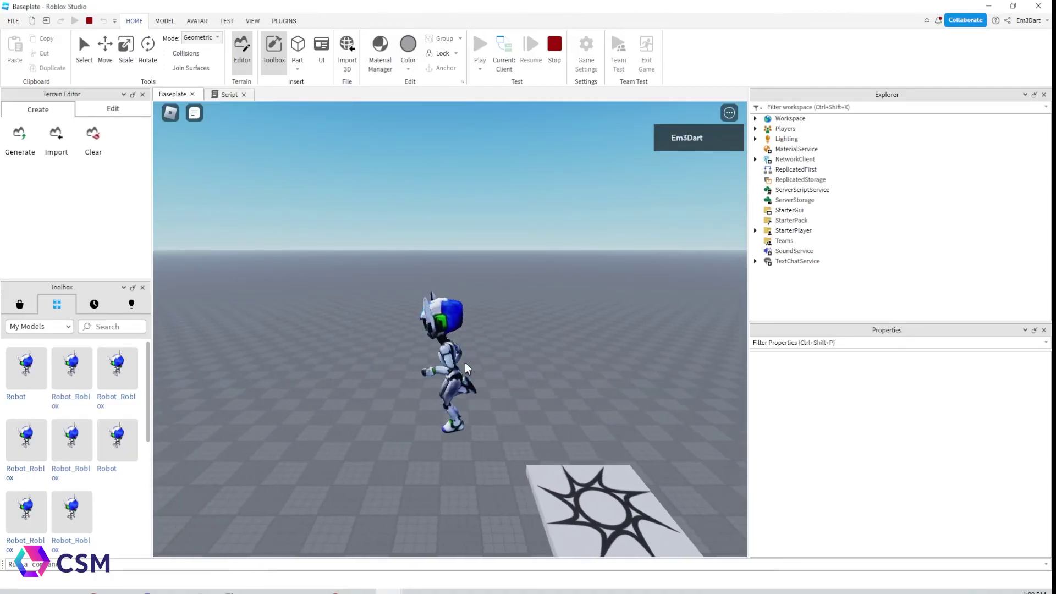
pyautogui.press('s')
pyautogui.press('d')
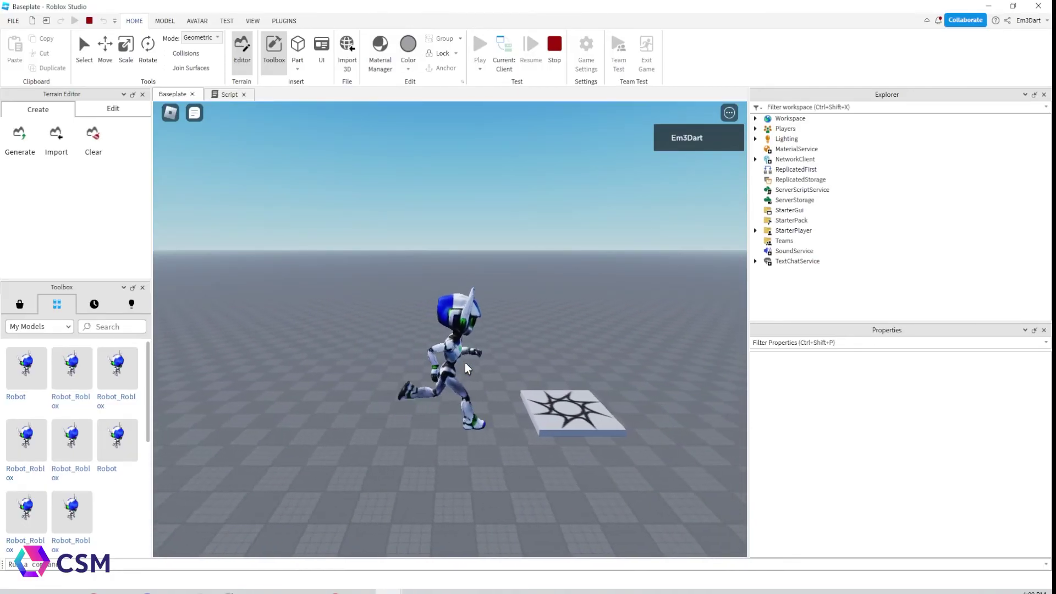
pyautogui.press('a')
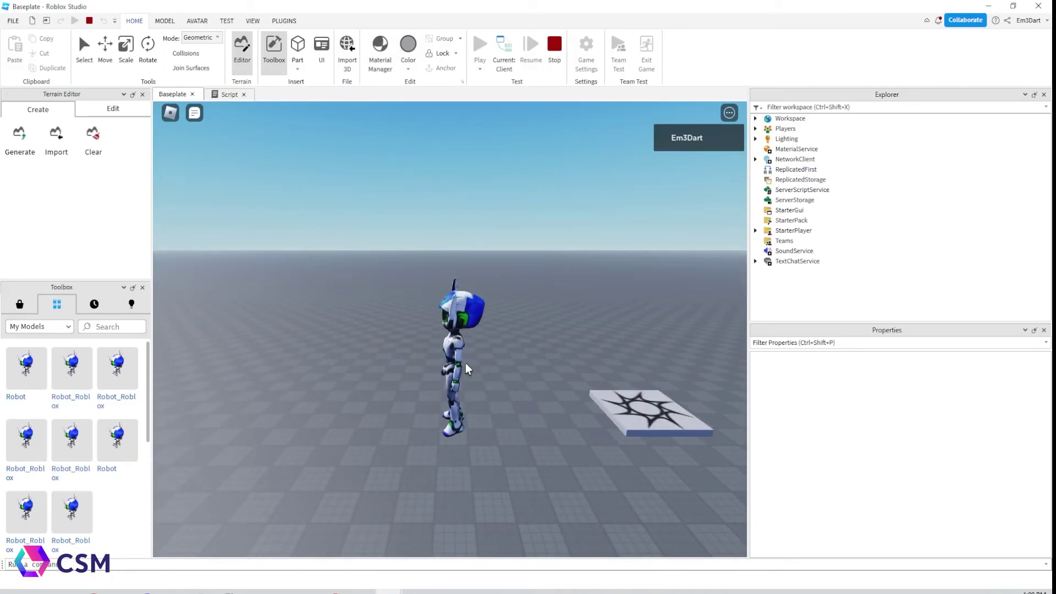
pyautogui.moveTo(542, 396); pyautogui.dragTo(541, 395, button='right')
pyautogui.press('w')
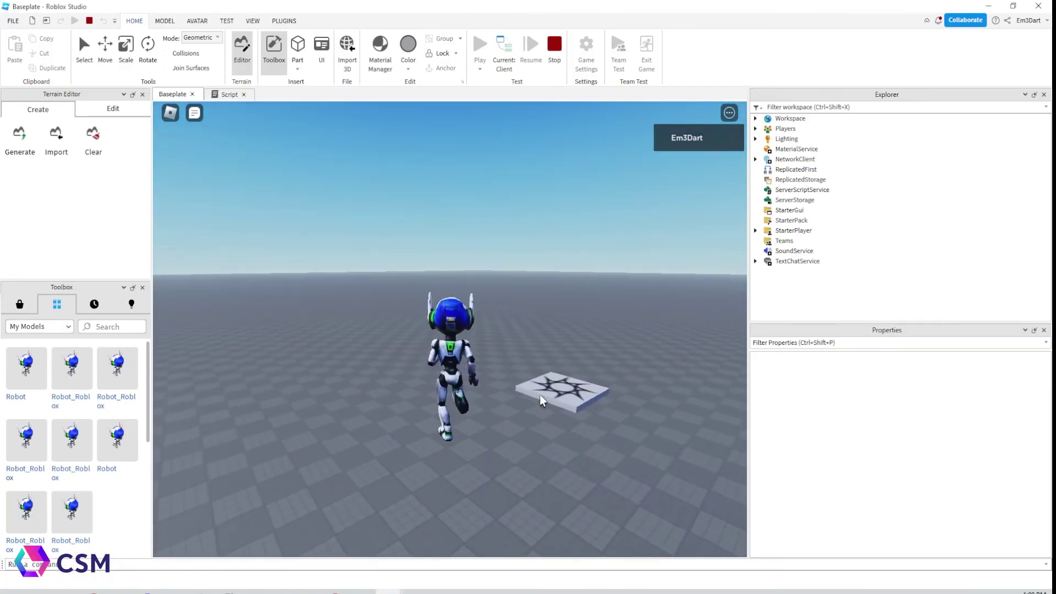
pyautogui.press('d')
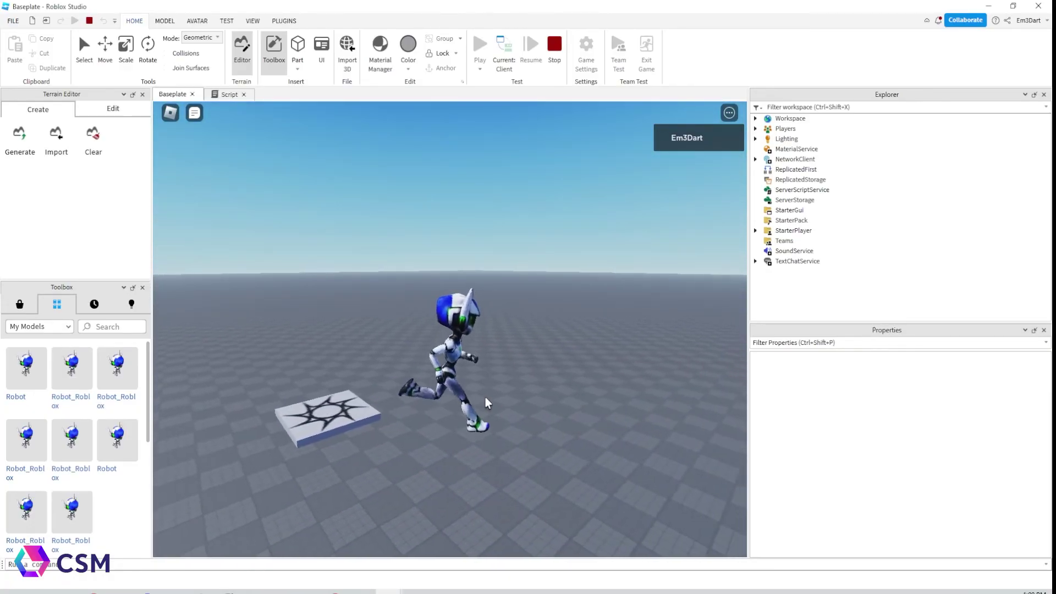
pyautogui.moveTo(485, 397); pyautogui.dragTo(483, 395, button='right')
pyautogui.press('s')
pyautogui.press('a')
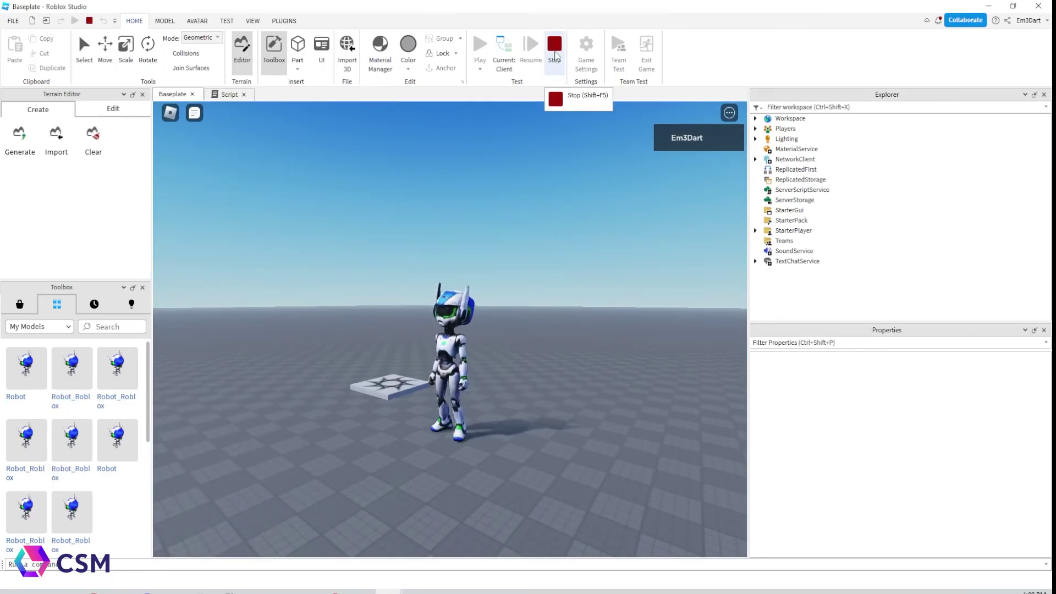
pyautogui.click(553, 55)
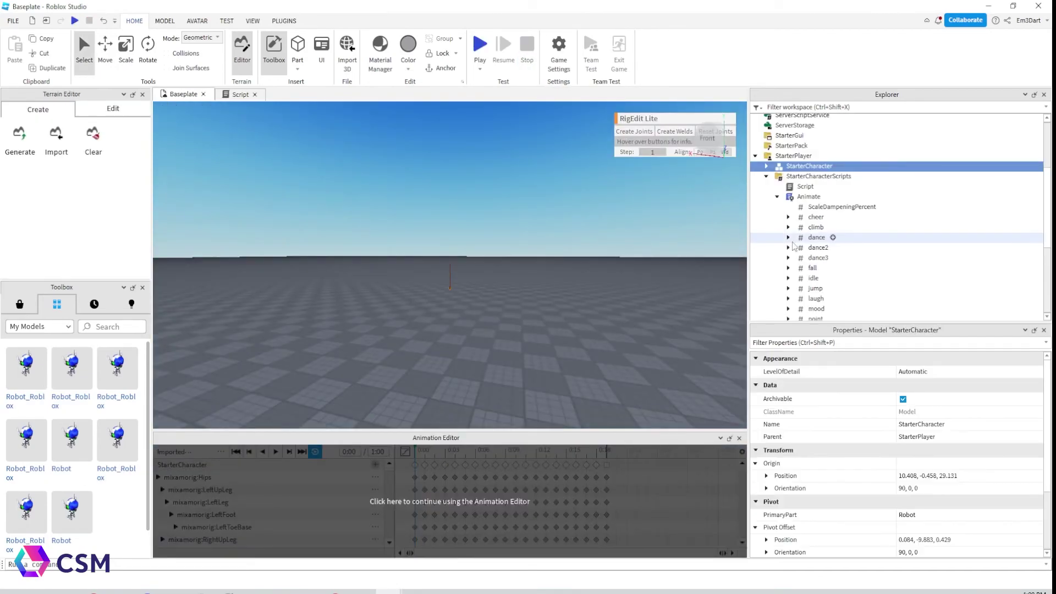
# Examine the run and walk entries under the Animate script and the contents of StarterCharacter in StarterPlayer
pyautogui.scroll(-3, 836, 247)
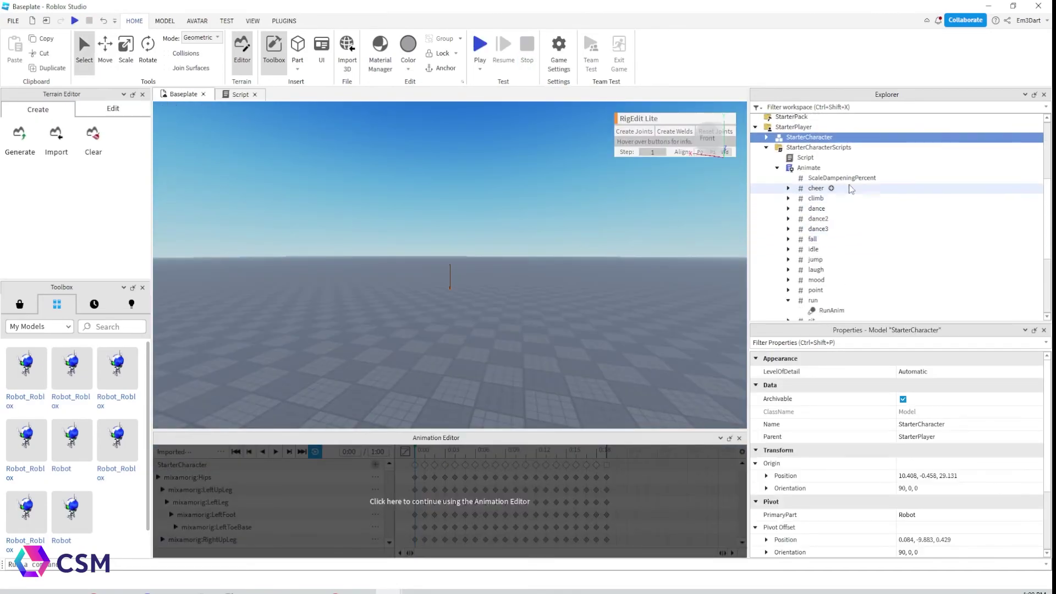
pyautogui.scroll(-2, 865, 286)
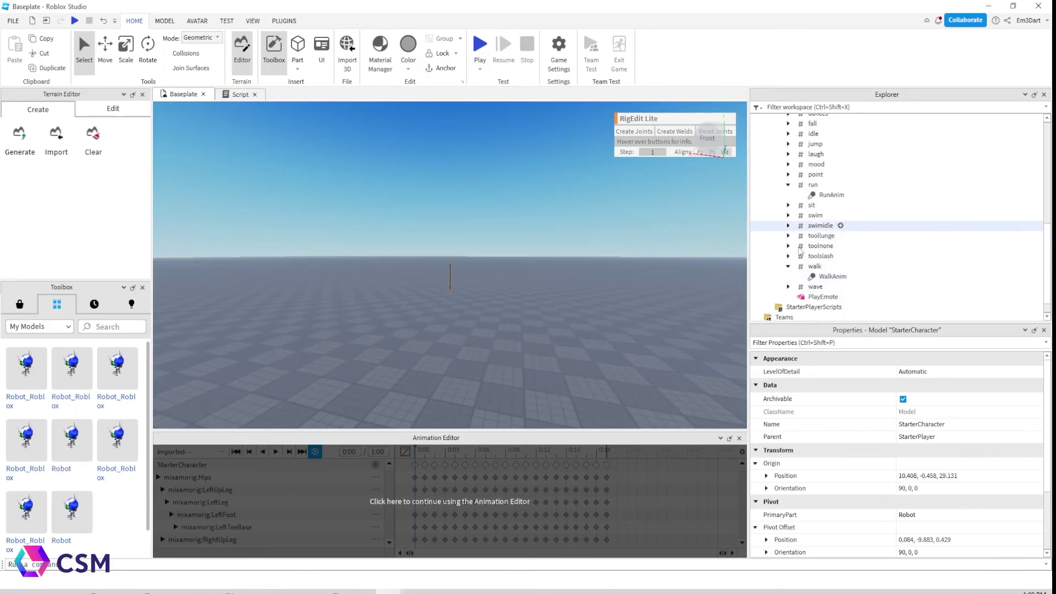
pyautogui.scroll(3, 846, 266)
pyautogui.scroll(4, 853, 259)
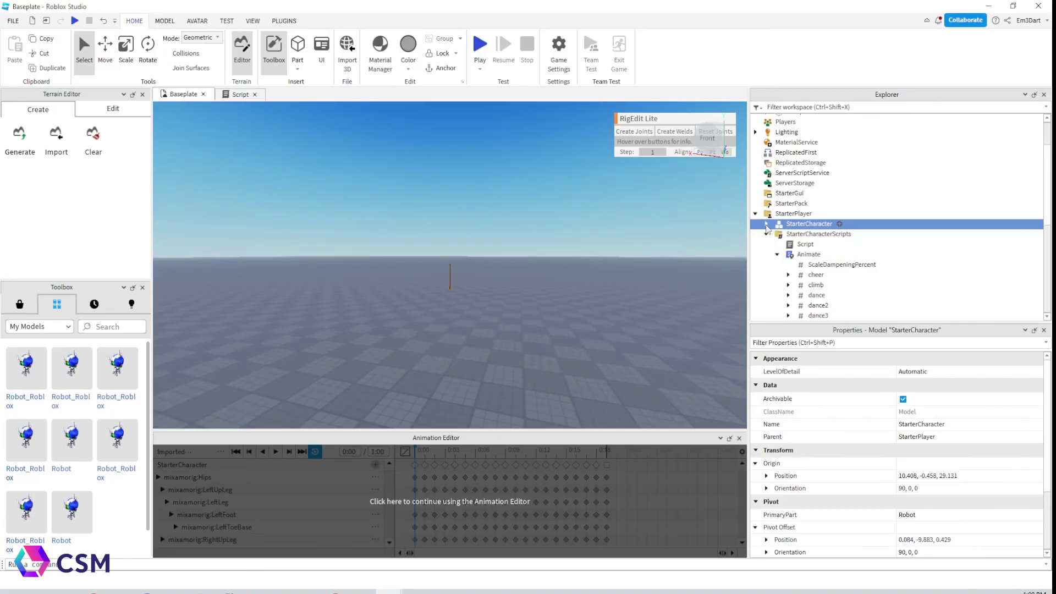
pyautogui.scroll(-2, 832, 250)
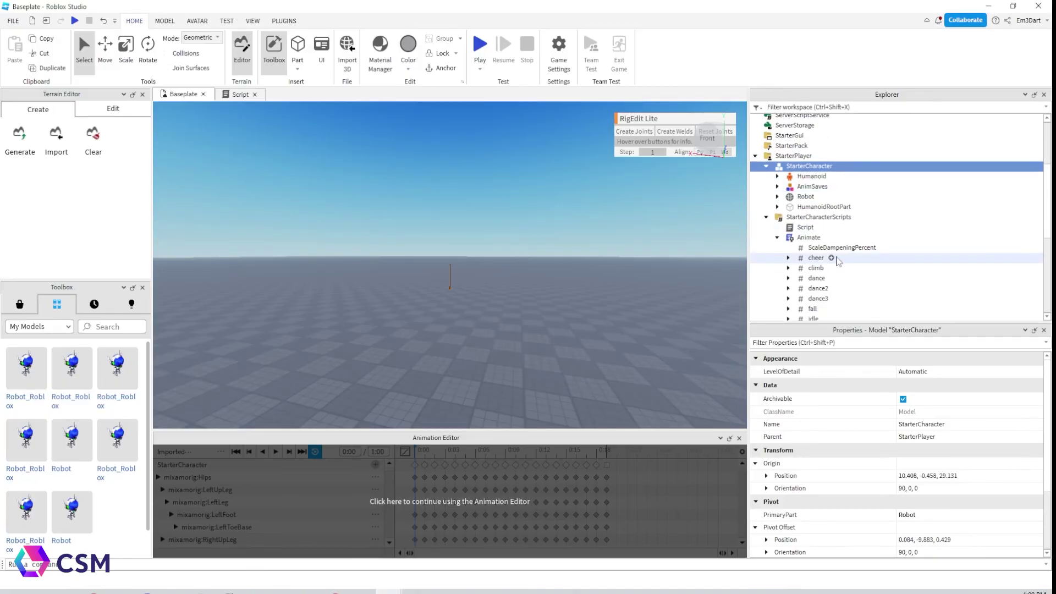
pyautogui.scroll(4, 819, 259)
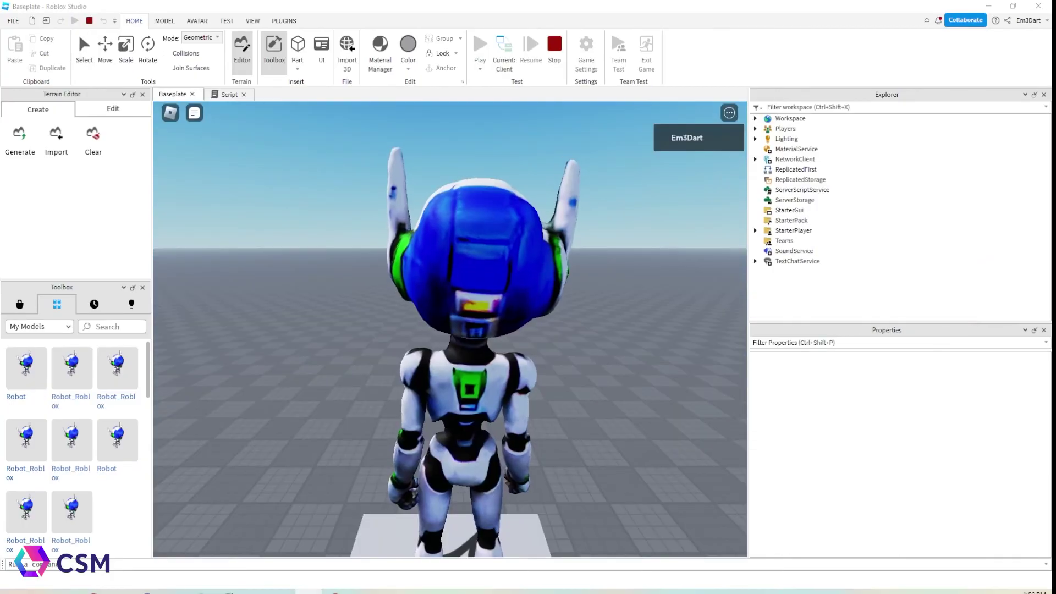
# Zoom out in a new playtest and run the robot in all directions around the spawn pad to check its movement and ground contact
pyautogui.scroll(-3, 569, 321)
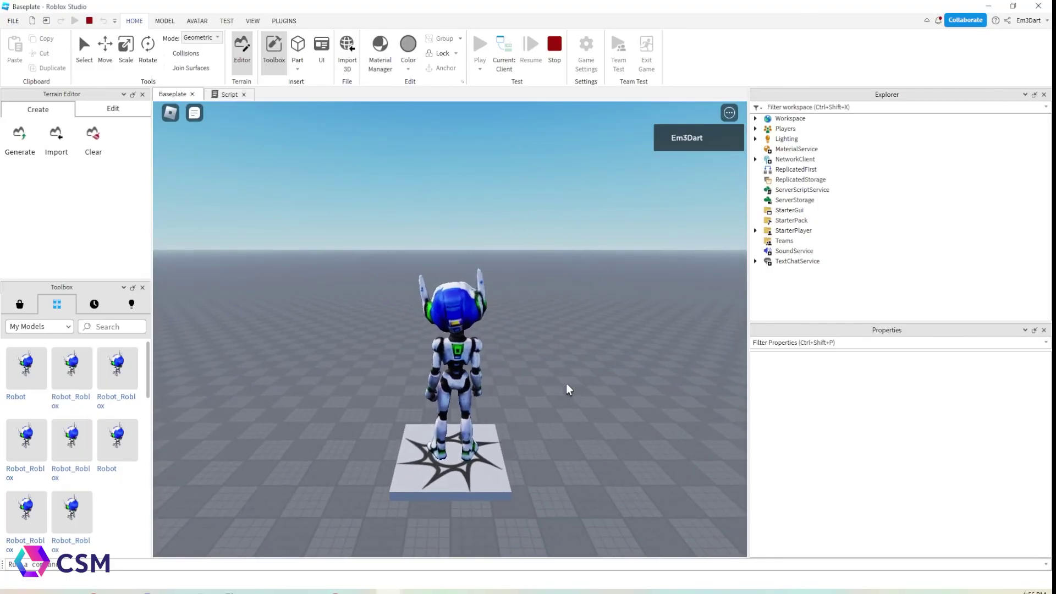
pyautogui.press('w')
pyautogui.press('d')
pyautogui.press('a')
pyautogui.press('s')
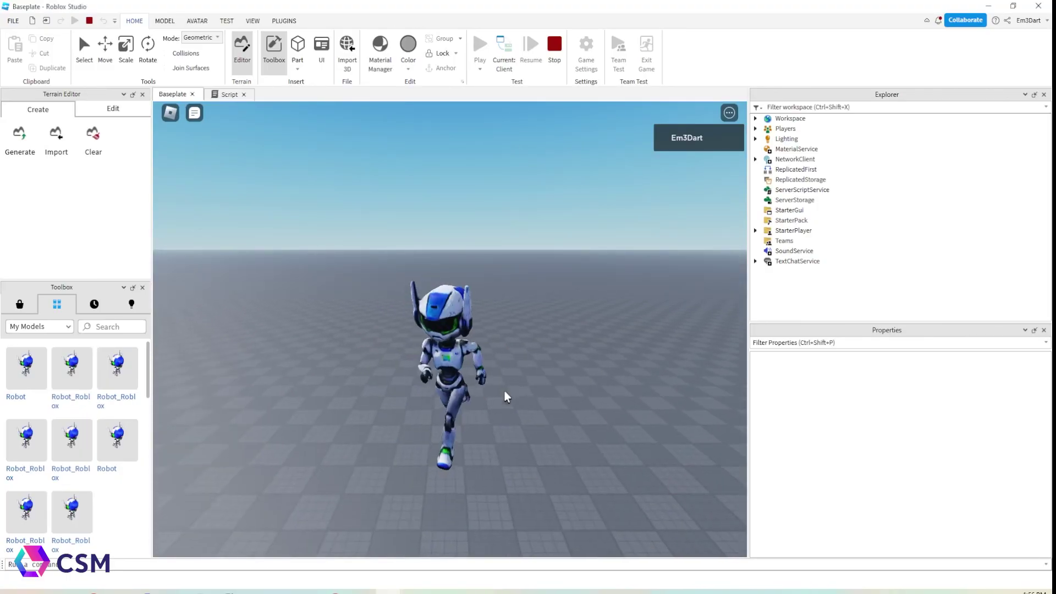
pyautogui.press('a')
pyautogui.press('w')
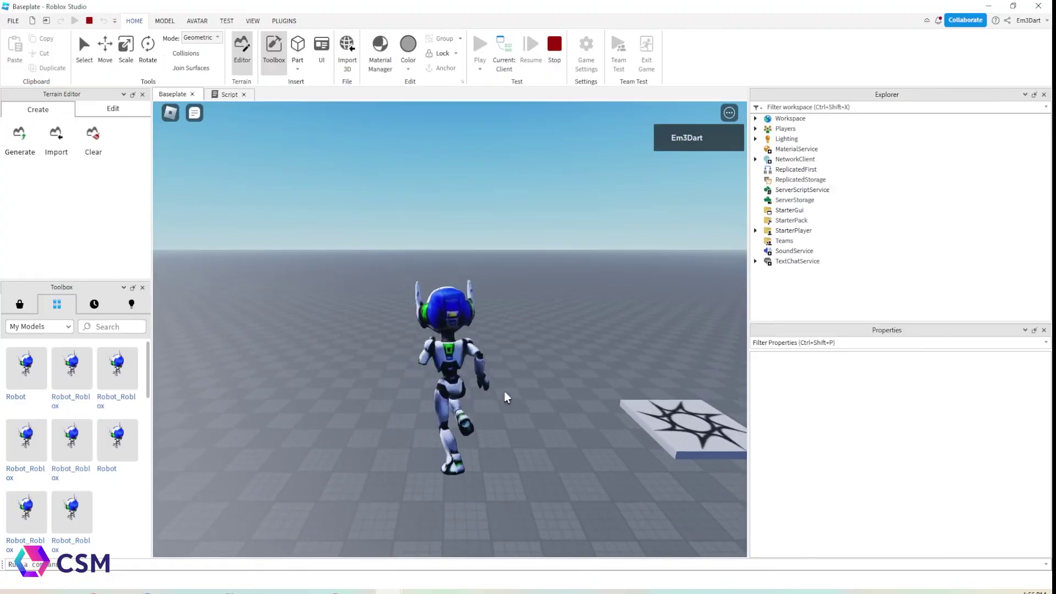
pyautogui.press('d')
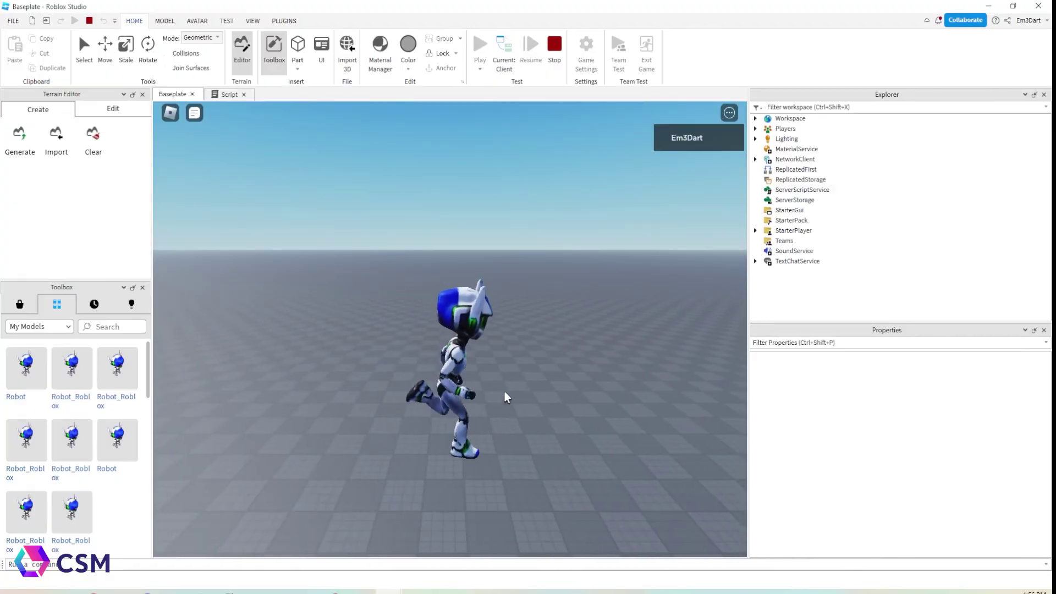
pyautogui.press('s')
pyautogui.press('a')
pyautogui.press('w')
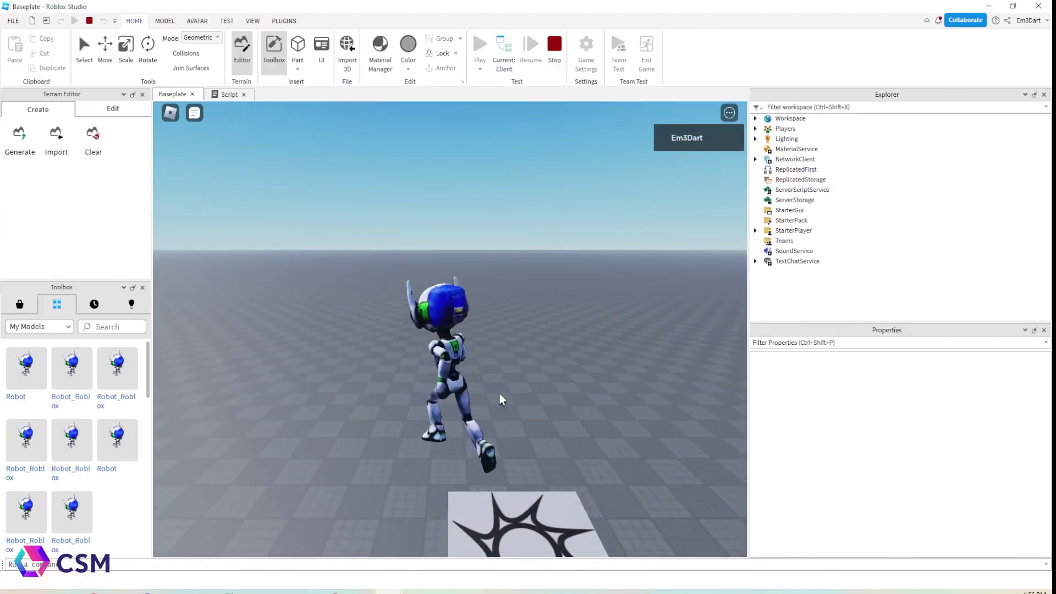
pyautogui.press('d')
pyautogui.press('s')
pyautogui.press('a')
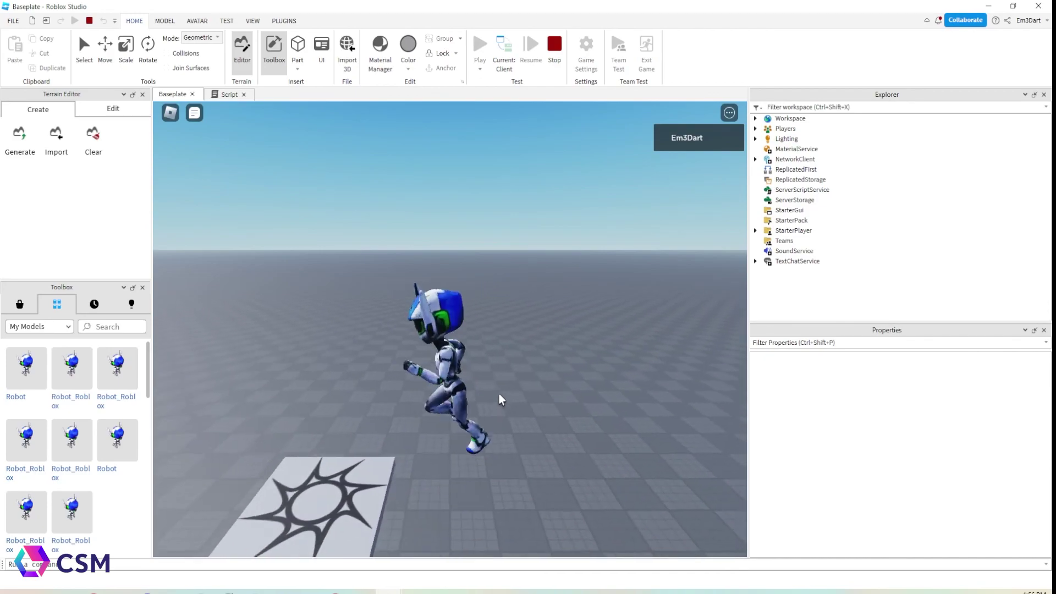
pyautogui.press('w')
pyautogui.press('s')
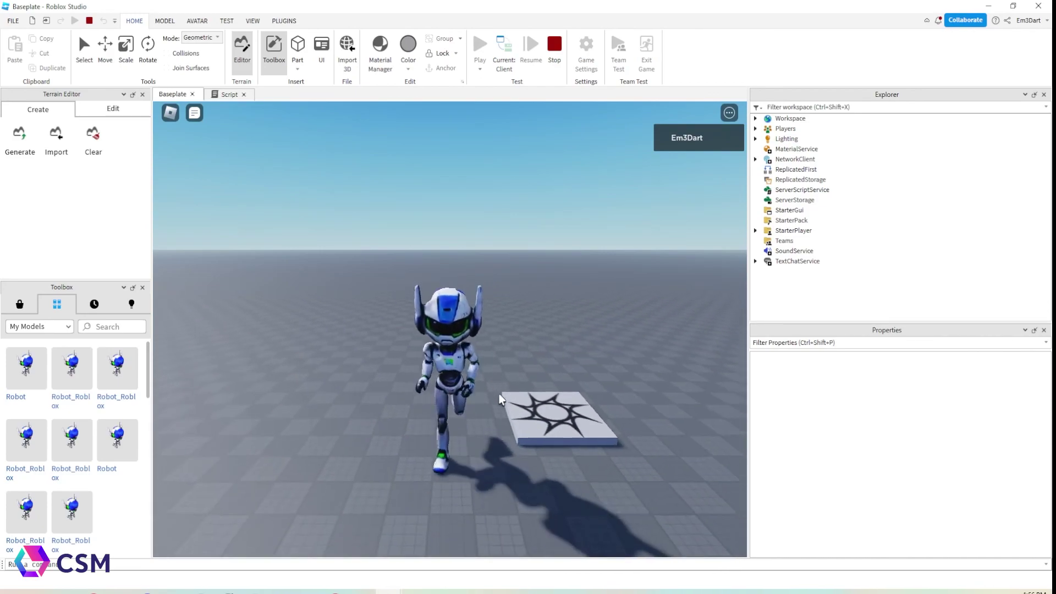
pyautogui.press('d')
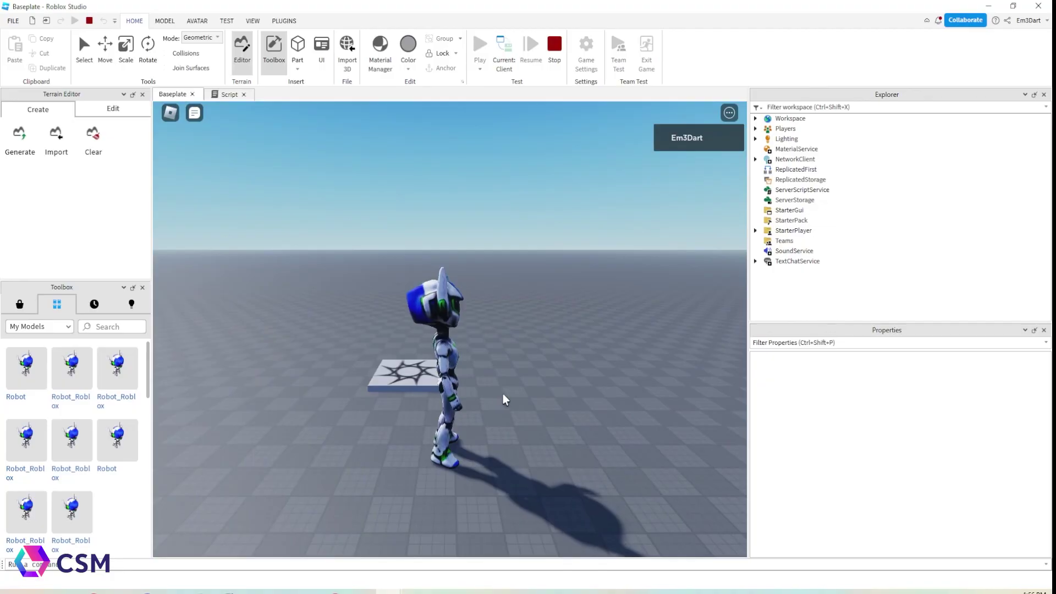